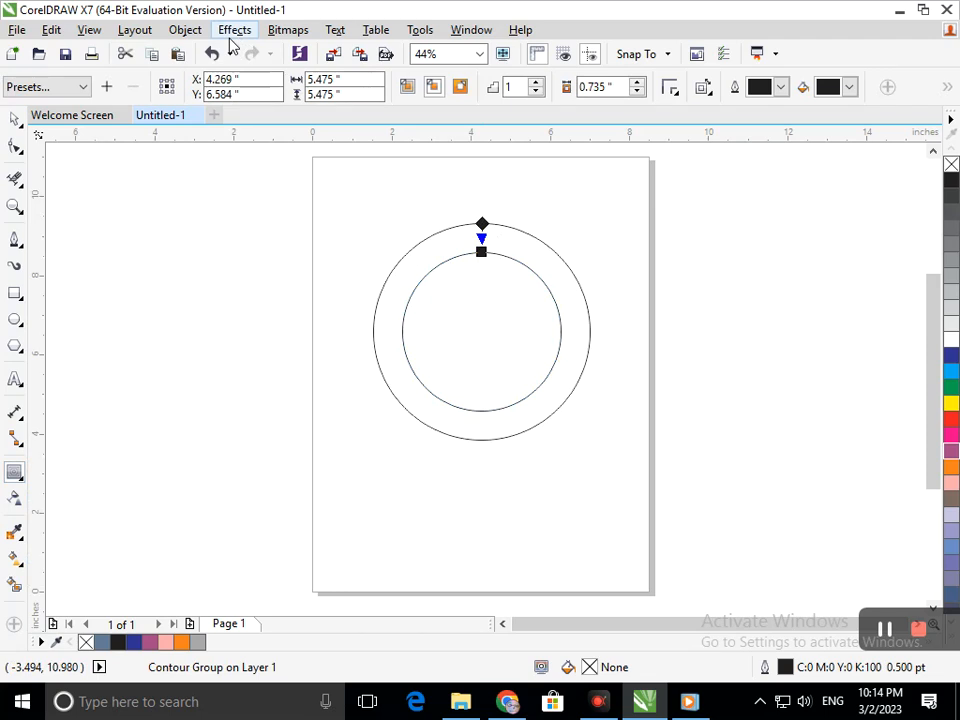
Step: Move the two concentric circles together slightly down and to the left on the page
click(15, 121)
drag(420, 351, 402, 459)
click(371, 534)
key(ctrl+z)
click(311, 557)
drag(306, 604, 613, 223)
drag(483, 419, 500, 385)
Step: Add a smaller concentric copy of the inner circle inside it by scaling it toward its centre
click(450, 367)
click(432, 410)
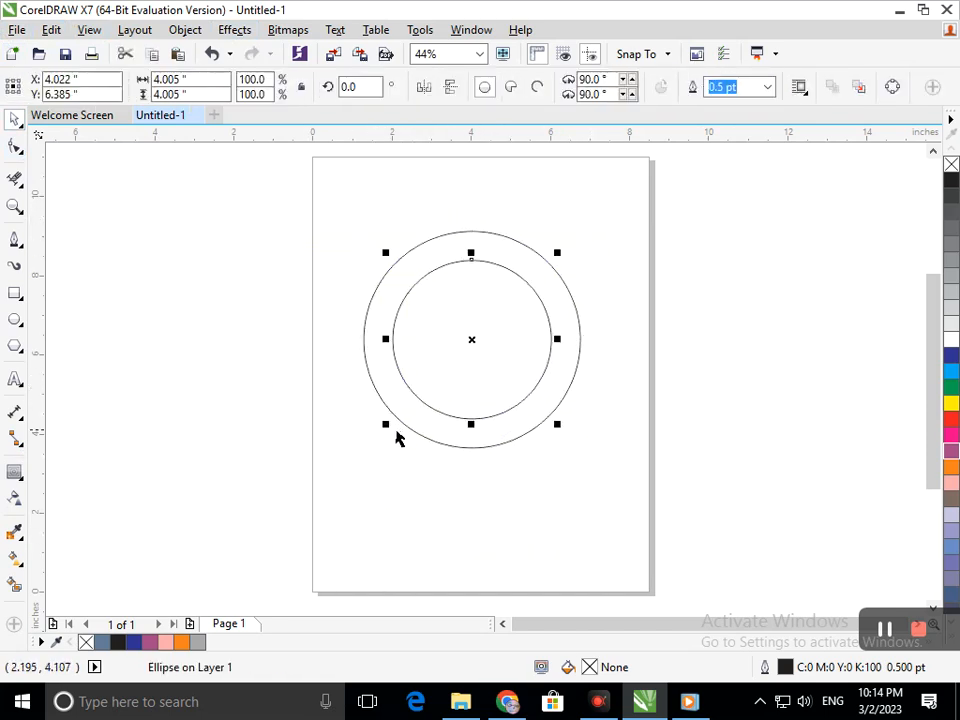
drag(391, 430, 401, 422)
key(Escape)
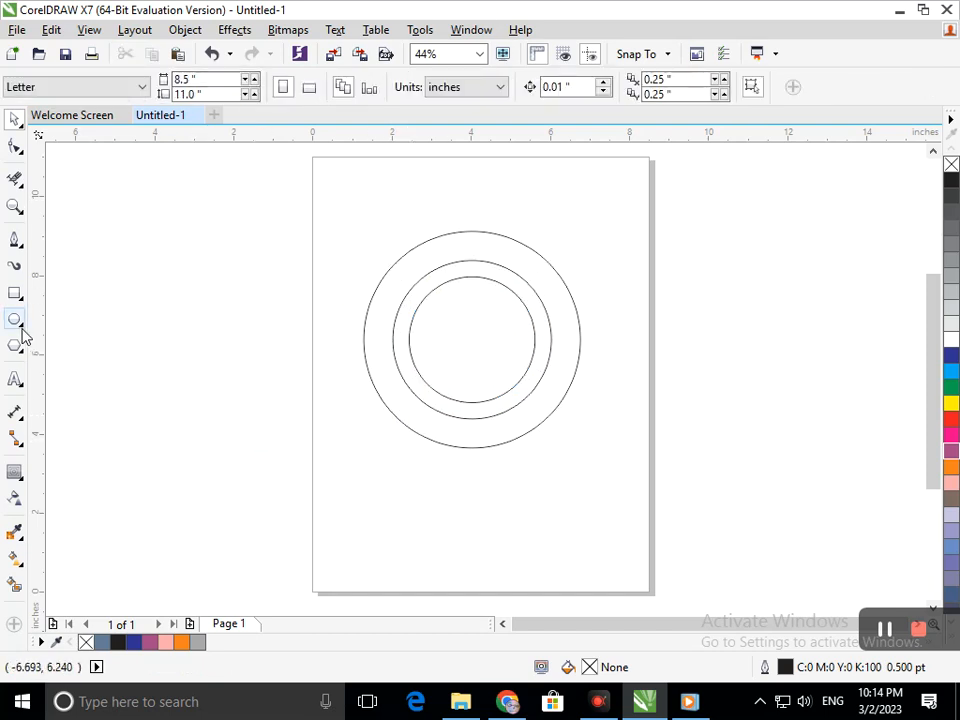
Step: Draw a tall narrow rectangle about 0.569 by 7.442 inches running vertically through the middle of the circles
double_click(16, 296)
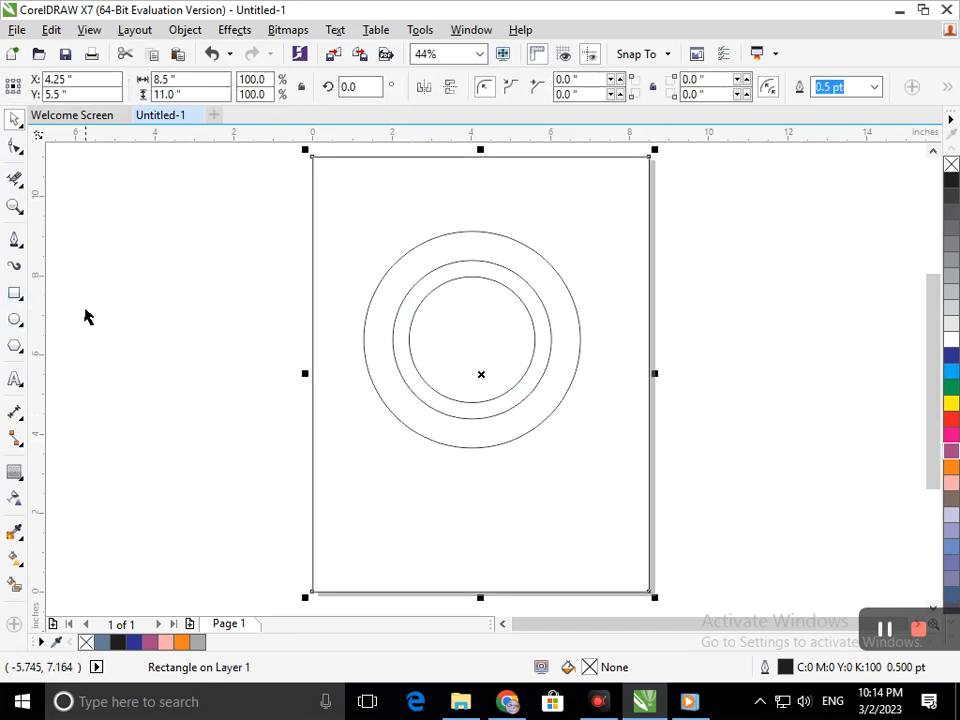
click(21, 304)
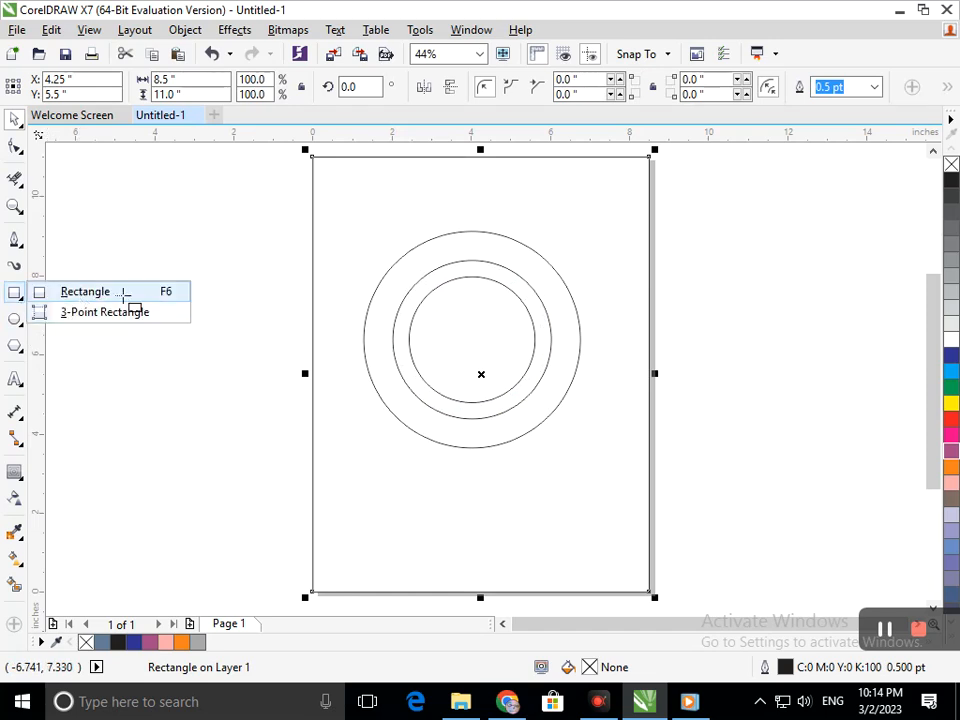
drag(465, 200, 488, 494)
click(15, 119)
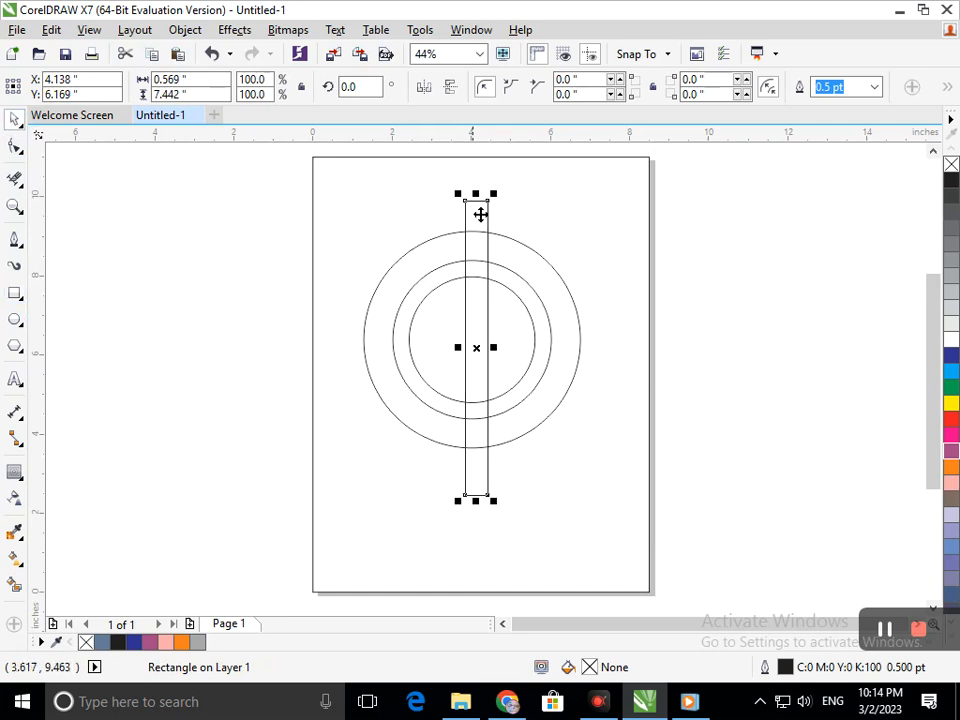
Step: Remove the page-sized rectangle and cross the vertical bar at its centre with a copy rotated 90 degrees
click(752, 208)
mouse_move(474, 348)
mouse_down()
mouse_move(463, 336)
mouse_move(450, 351)
mouse_move(471, 341)
mouse_up()
click(477, 485)
drag(490, 500, 351, 360)
click(167, 304)
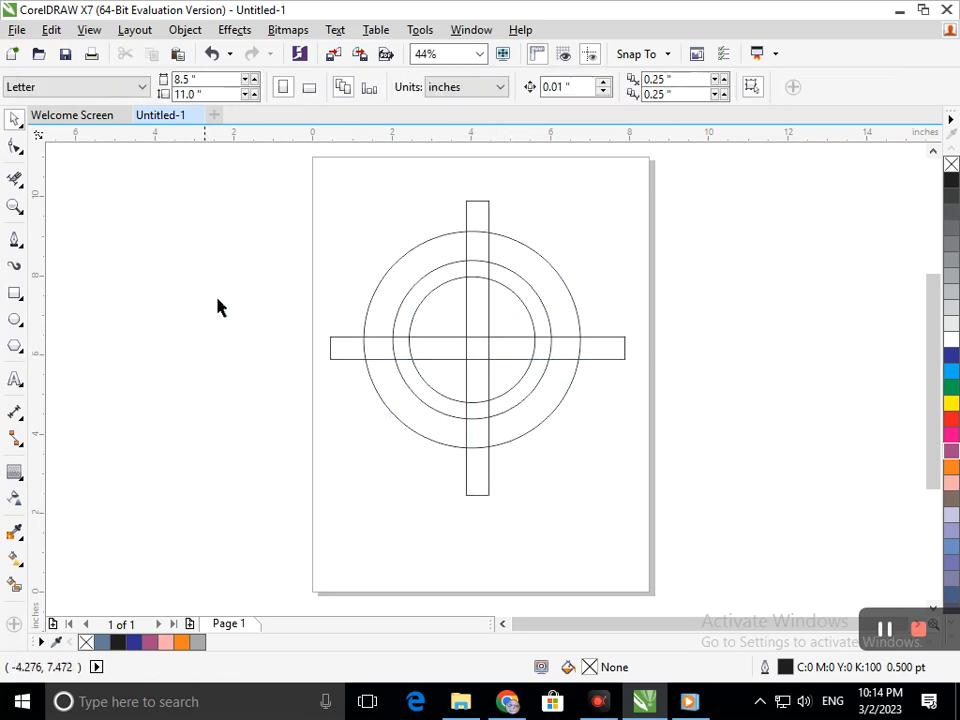
Step: Draw 2-Point Line centre lines through the horizontal and vertical bars, joining the midpoints of their short ends
click(21, 246)
click(25, 253)
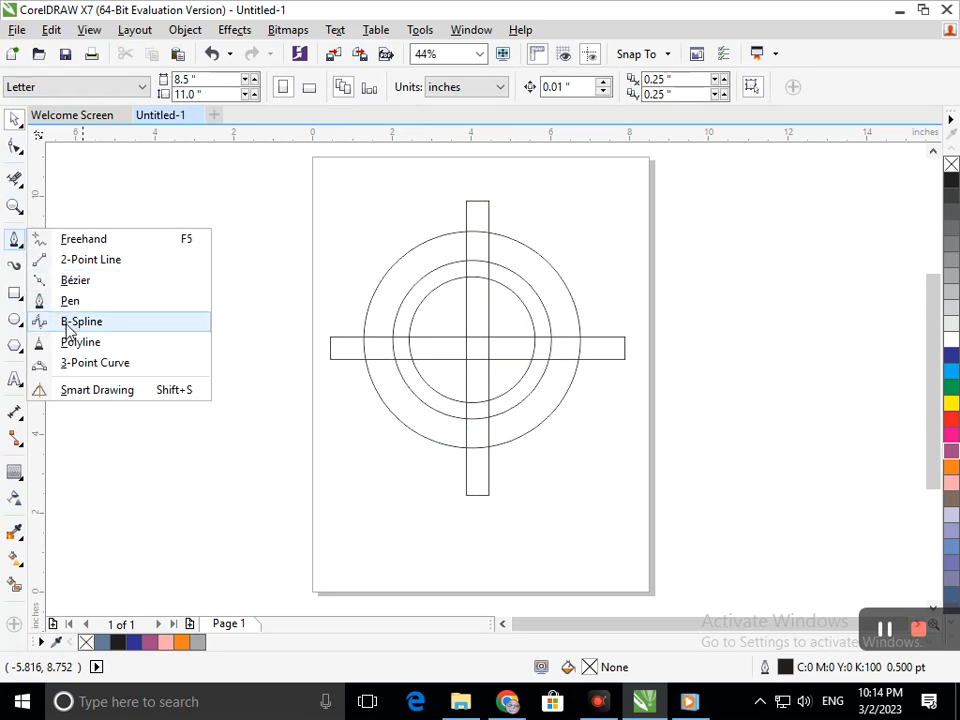
click(77, 280)
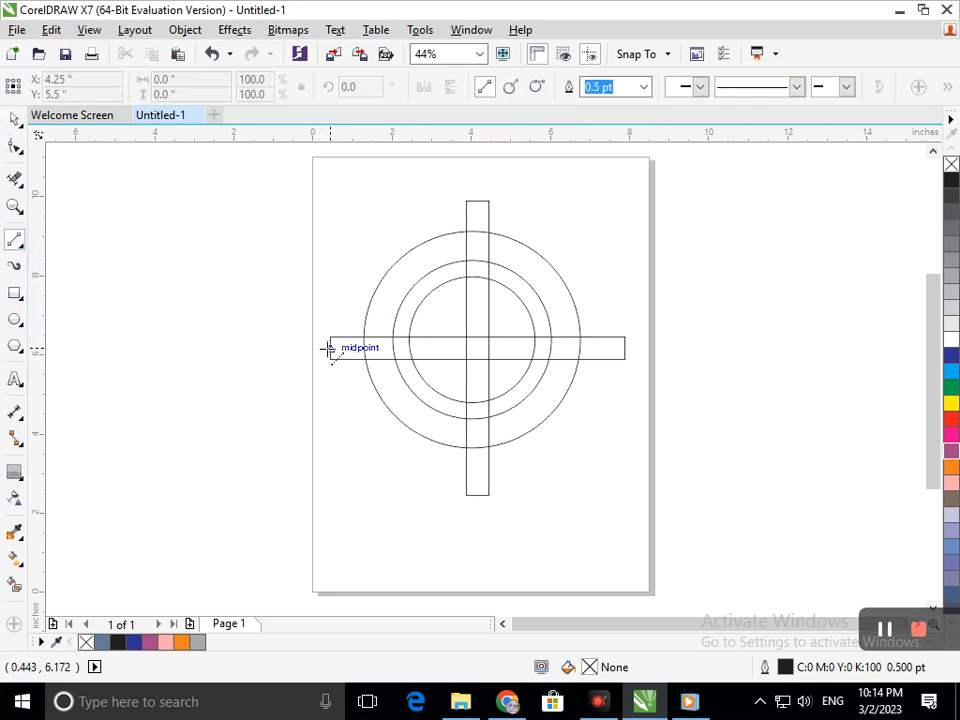
click(330, 348)
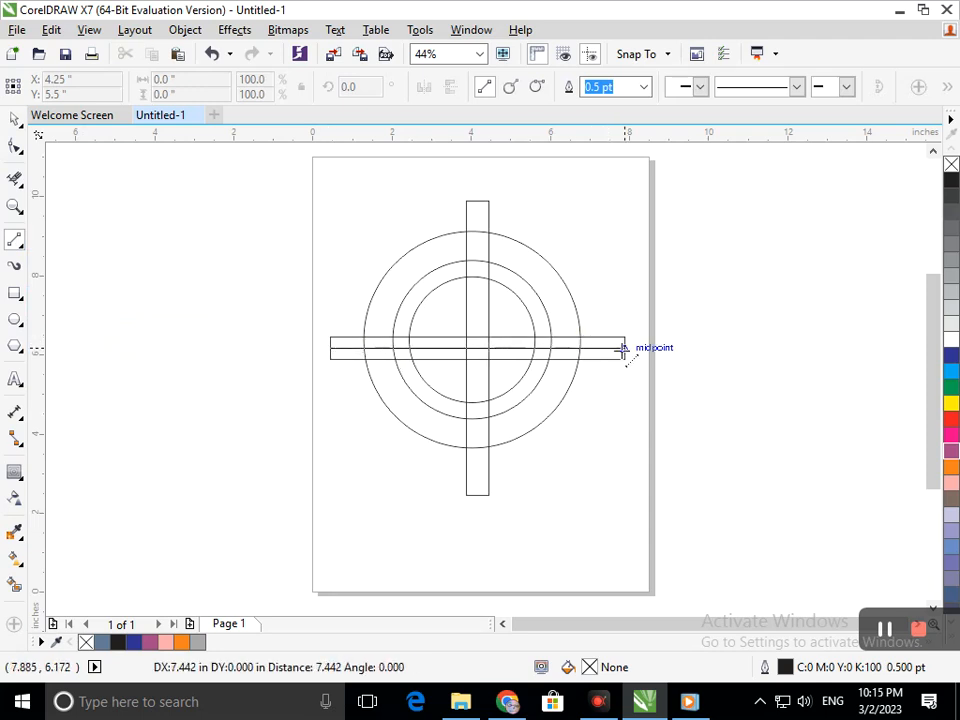
click(625, 348)
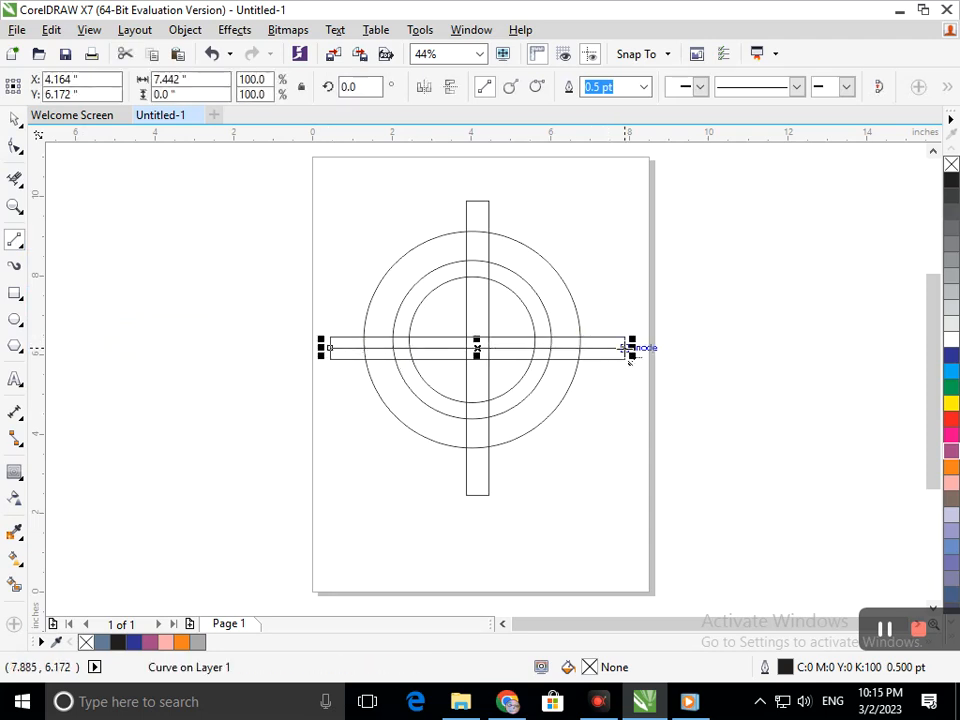
click(477, 201)
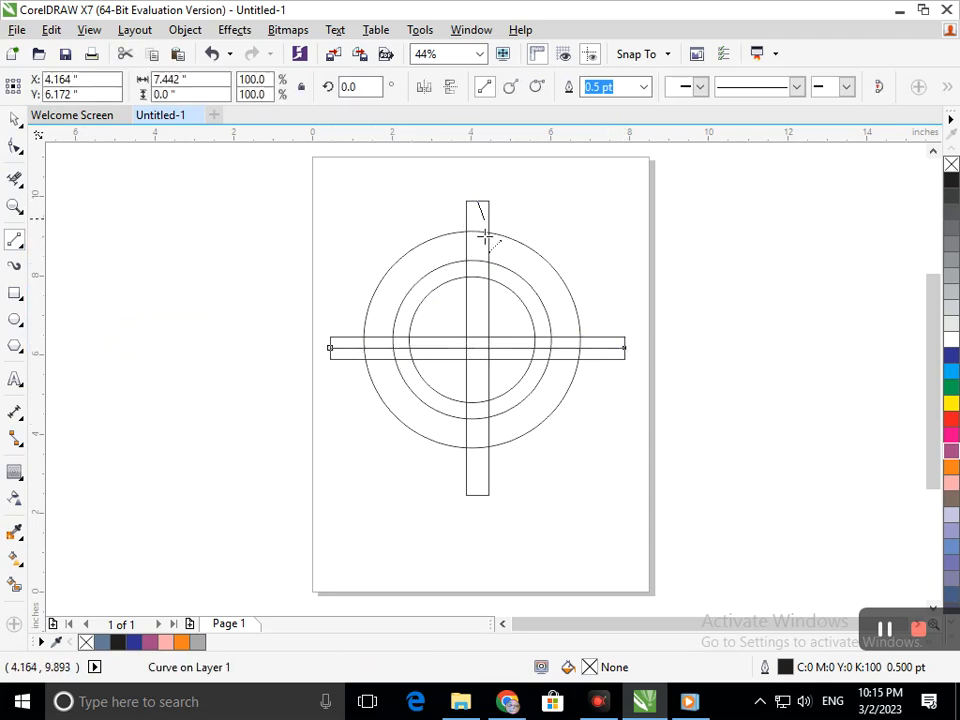
click(476, 495)
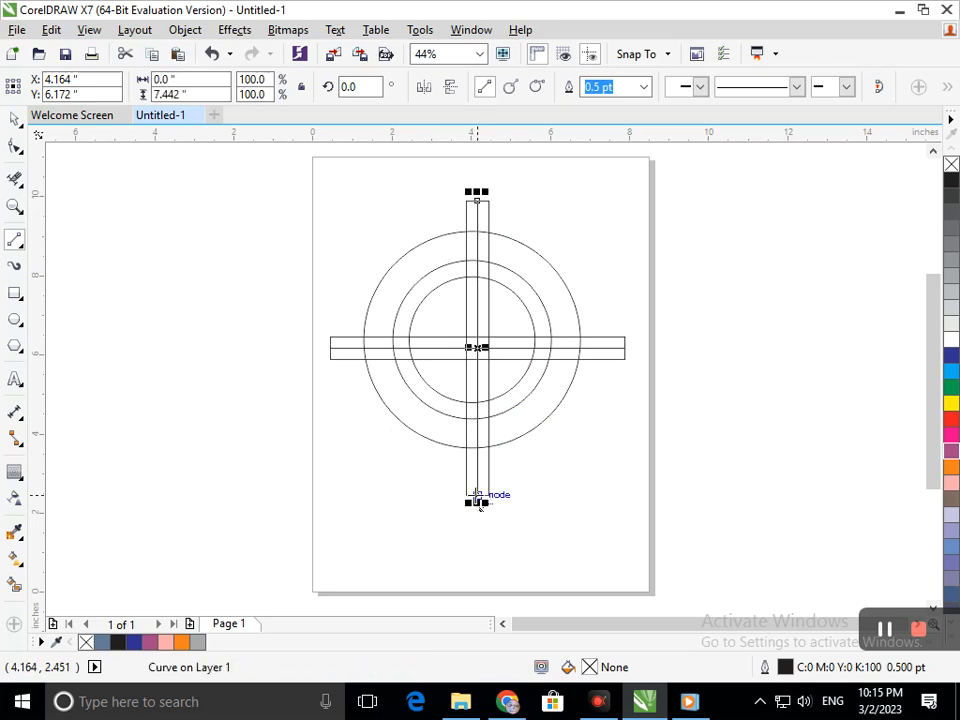
Step: Draw an open arrowhead-shaped line with the Pen across the upper ring, about 1.161 by 1.376 inches, pointing right from the vertical centre line
click(22, 248)
click(81, 297)
scroll(529, 296, up, 3)
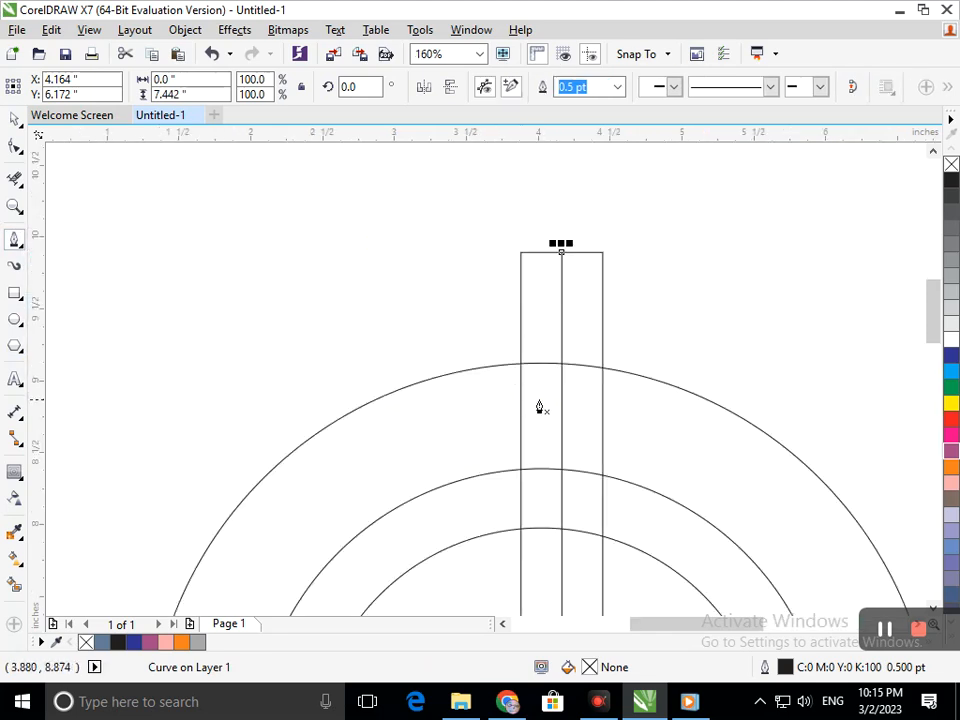
click(552, 531)
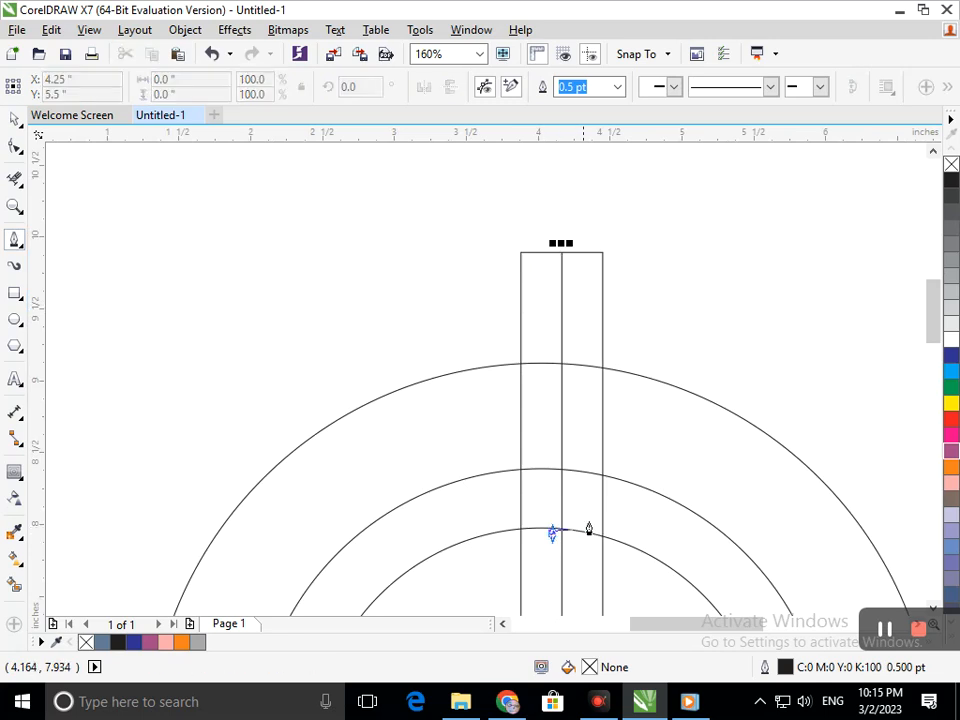
click(719, 454)
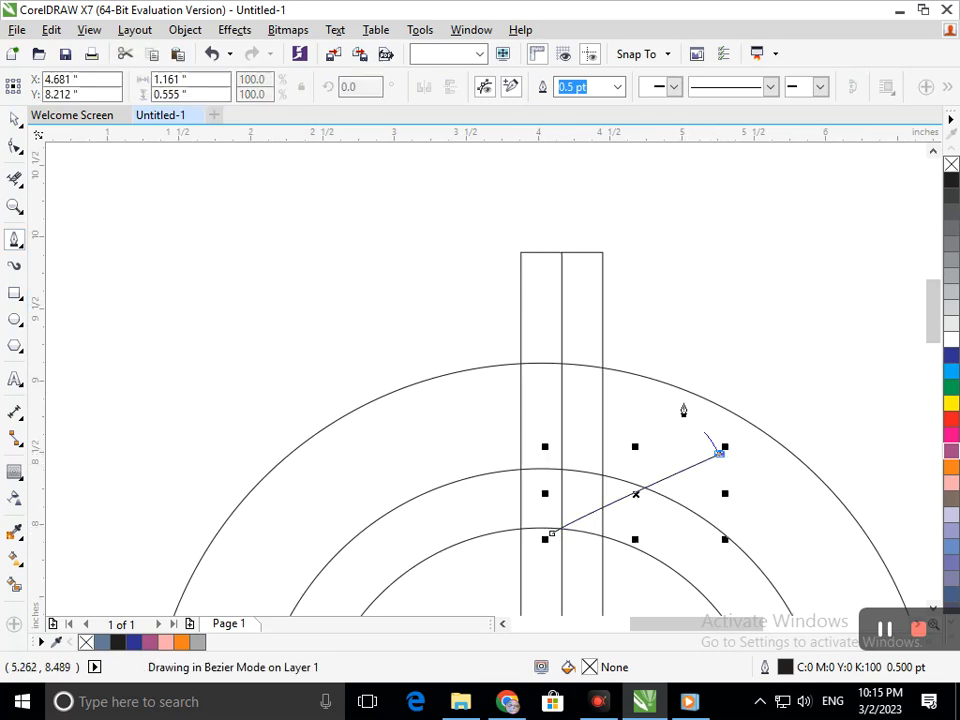
click(553, 336)
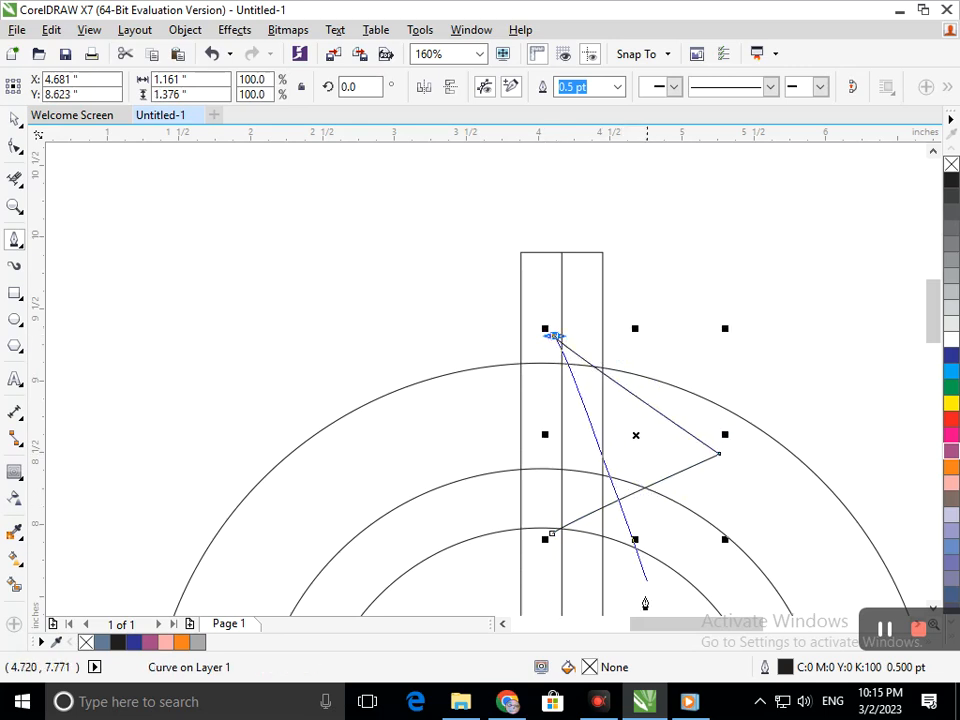
key(shift+F4)
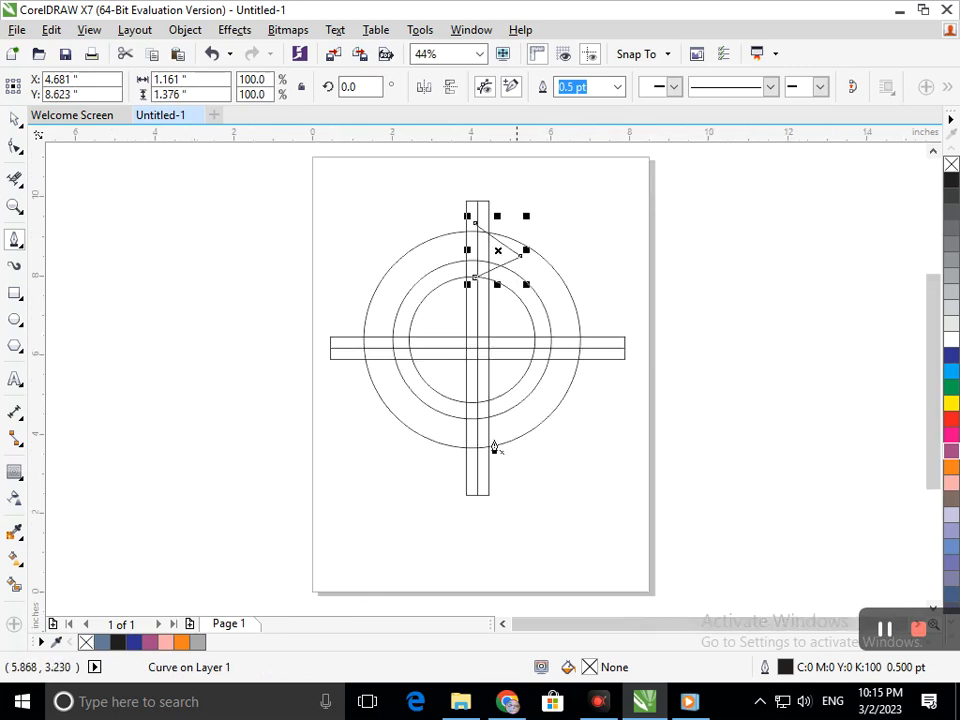
Step: Create three more arrowheads around the centre of the cross by rotating a copy to about 270.6 degrees and repeating the rotation twice
click(15, 118)
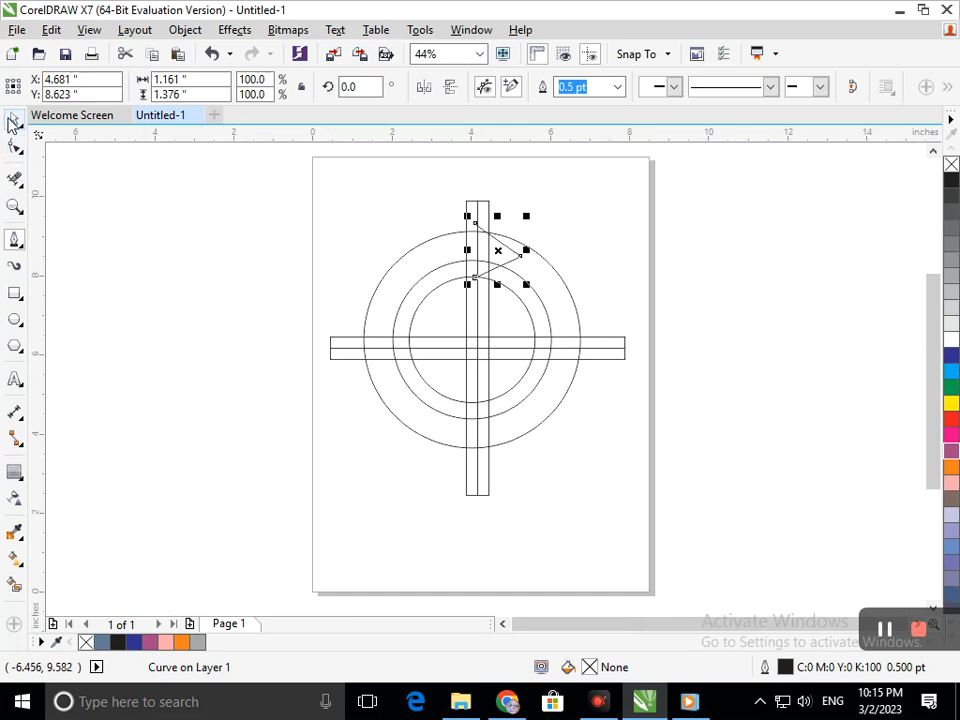
click(529, 272)
click(511, 262)
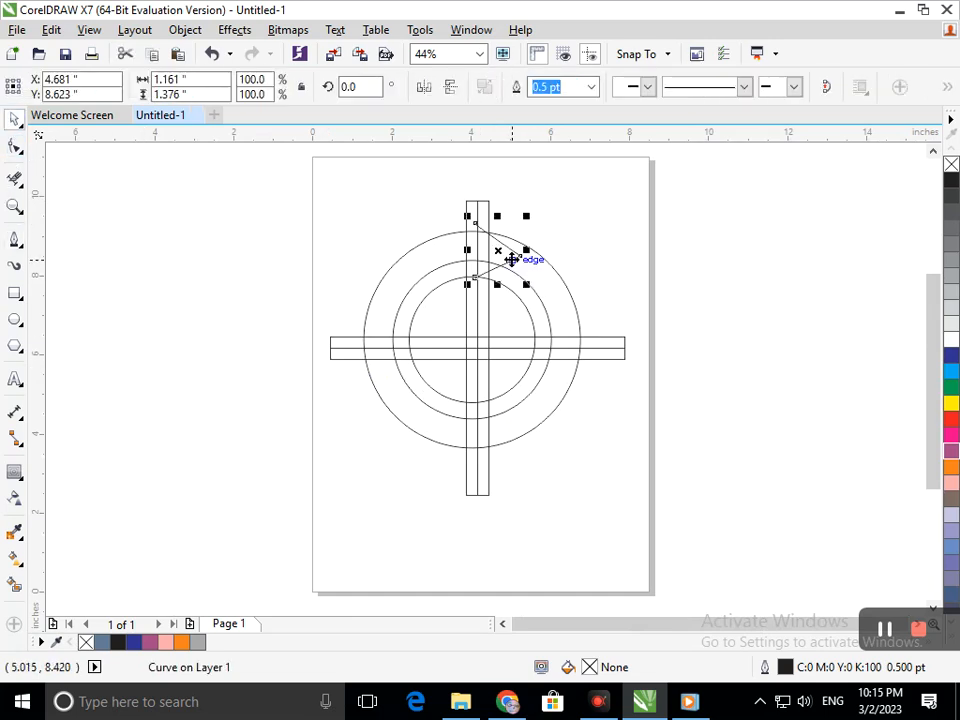
click(511, 260)
drag(499, 251, 477, 347)
drag(533, 233, 566, 383)
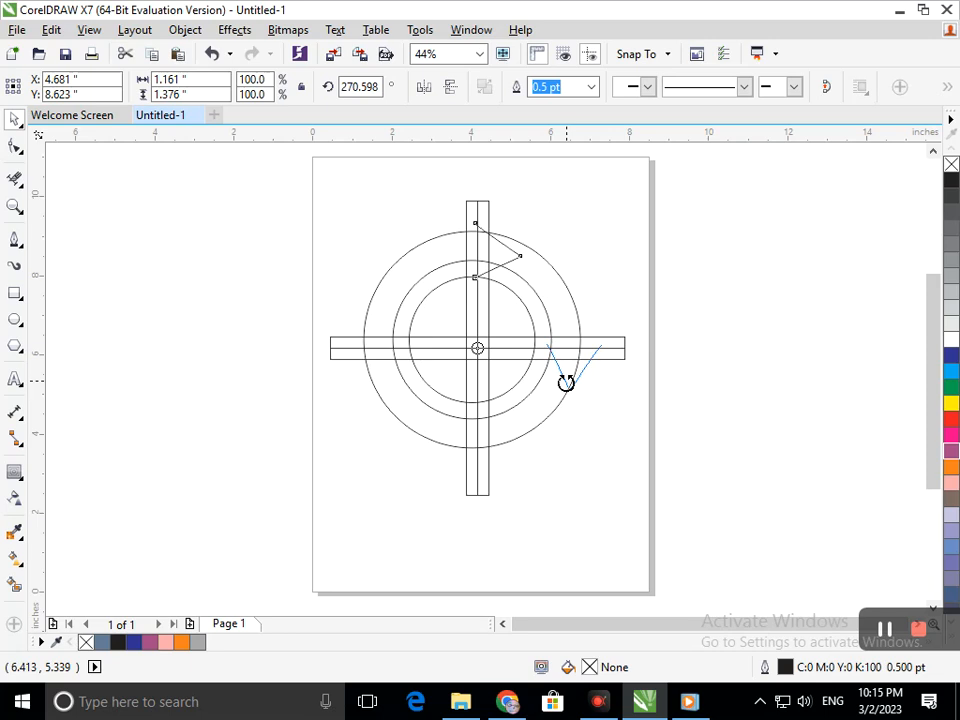
drag(566, 383, 562, 382)
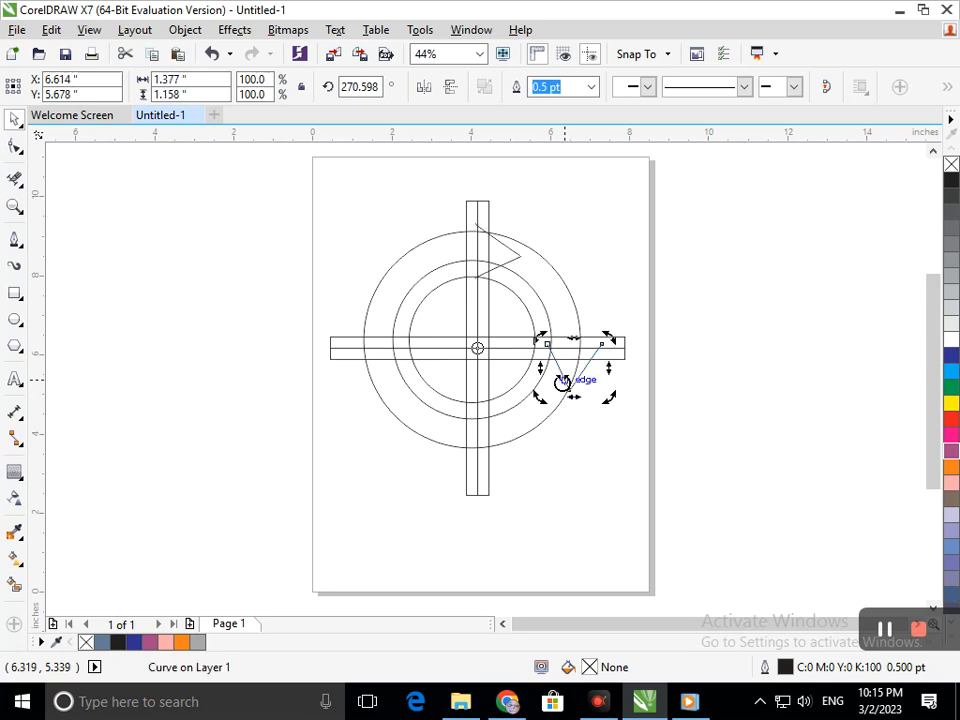
key(ctrl+r)
key(ctrl+r)
click(660, 514)
Step: Shift the right-hand arrowhead inward to meet the innermost circle, and adjust its outer end and tip nodes
drag(407, 280, 732, 428)
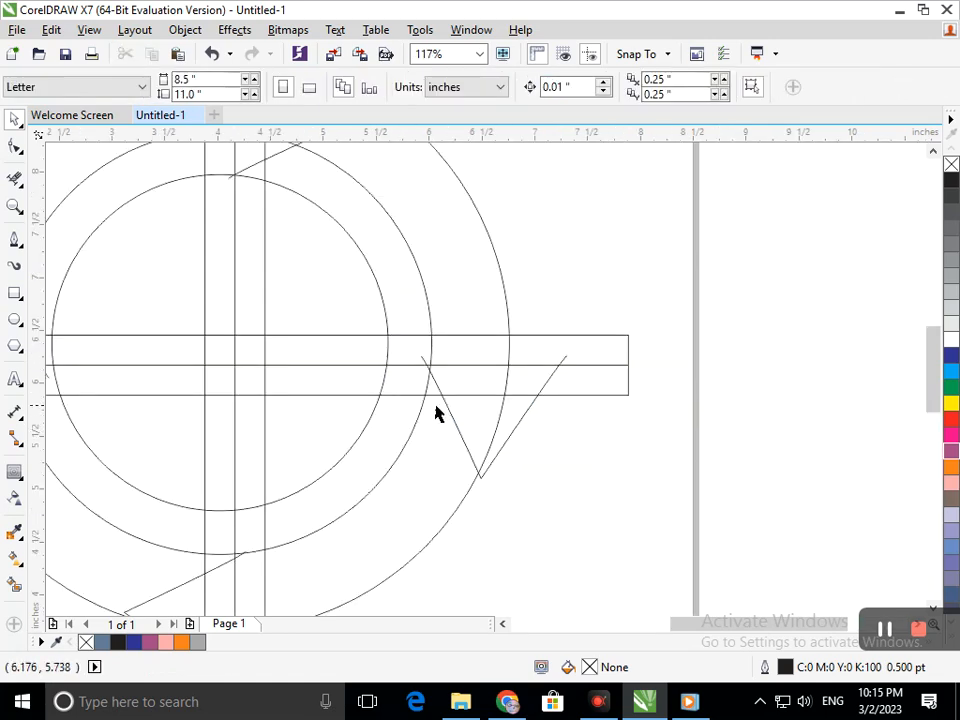
drag(445, 405, 406, 399)
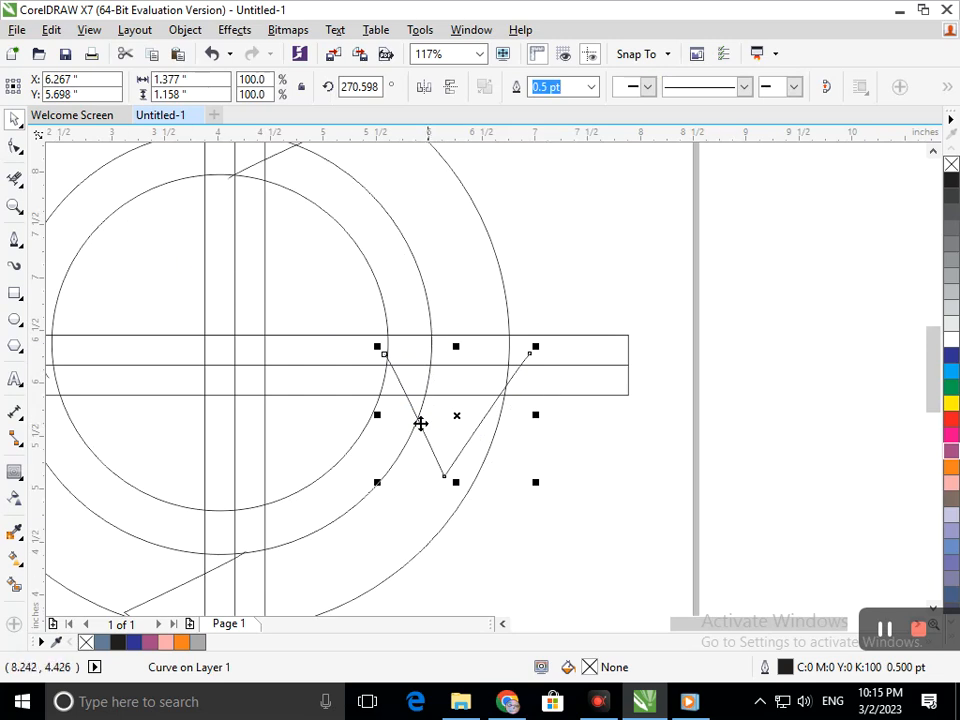
click(14, 146)
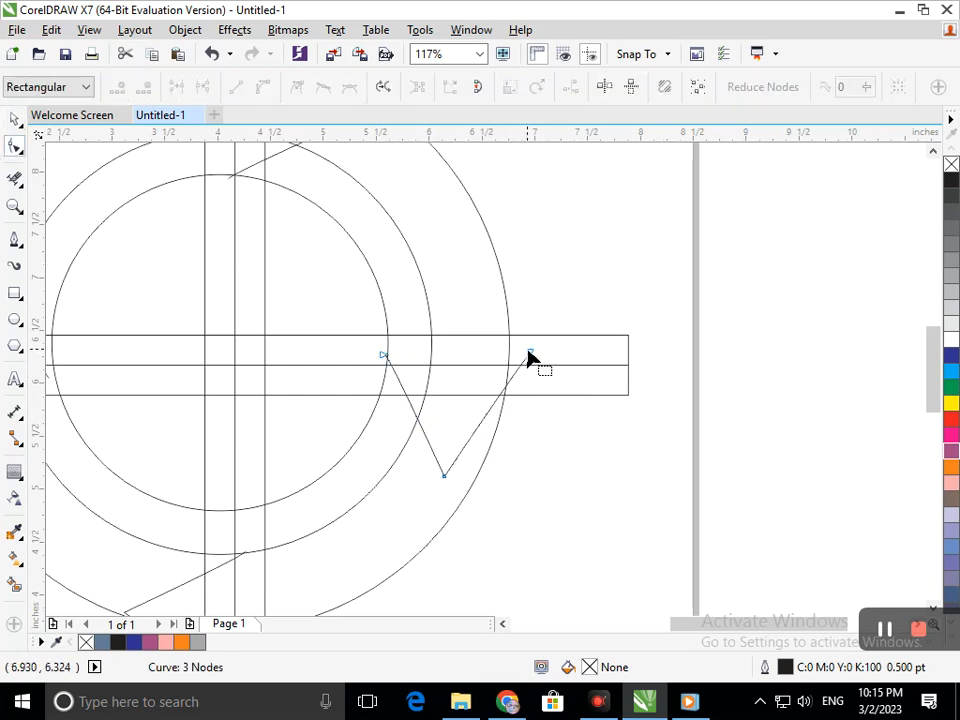
drag(532, 356, 545, 360)
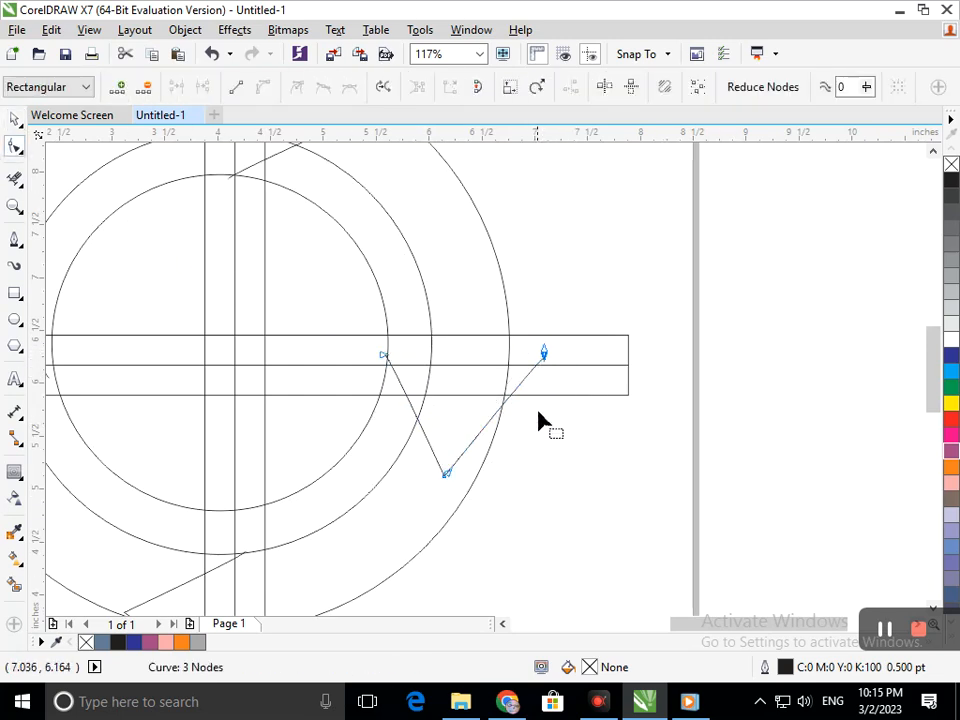
drag(446, 475, 463, 480)
key(shift+F4)
Step: Extend the inner end node of the bottom arrowhead slightly inward past the vertical centre line
key(F2)
drag(358, 381, 585, 499)
click(514, 506)
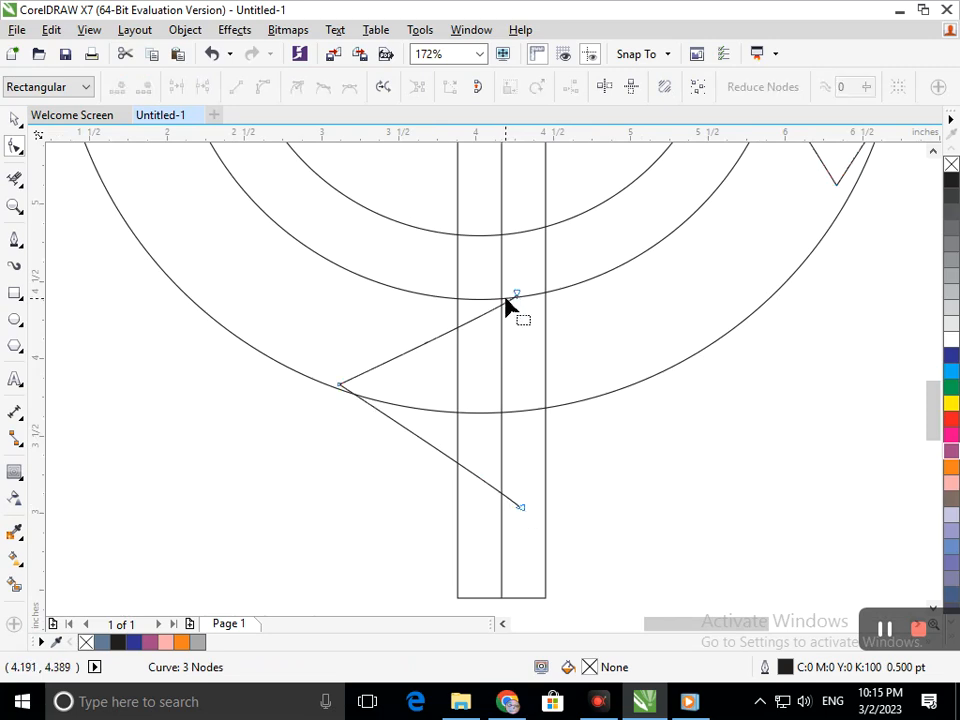
drag(510, 292, 520, 283)
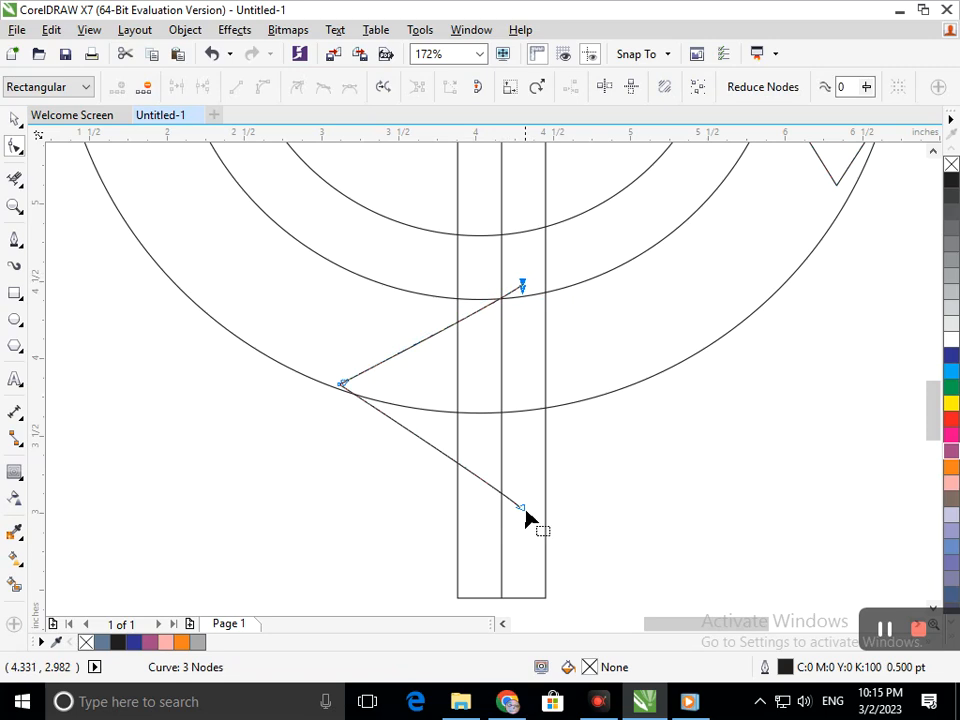
Step: Move the tip node of the bottom arrowhead up so it sits just inside the outermost circle
scroll(472, 487, down, 3)
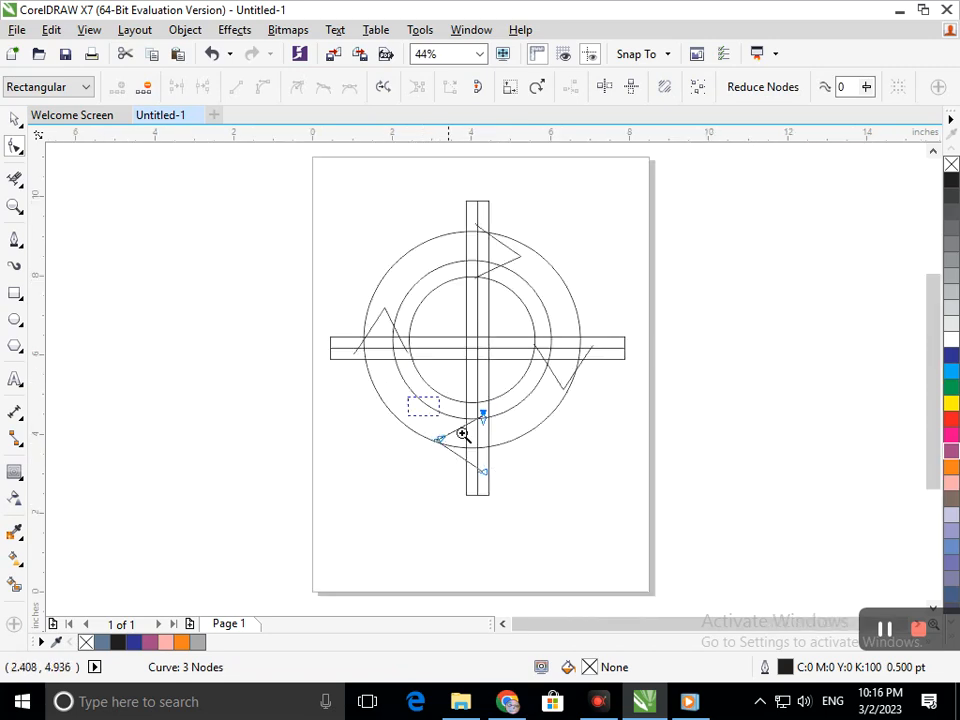
scroll(460, 440, up, 5)
drag(428, 438, 431, 390)
scroll(520, 430, down, 4)
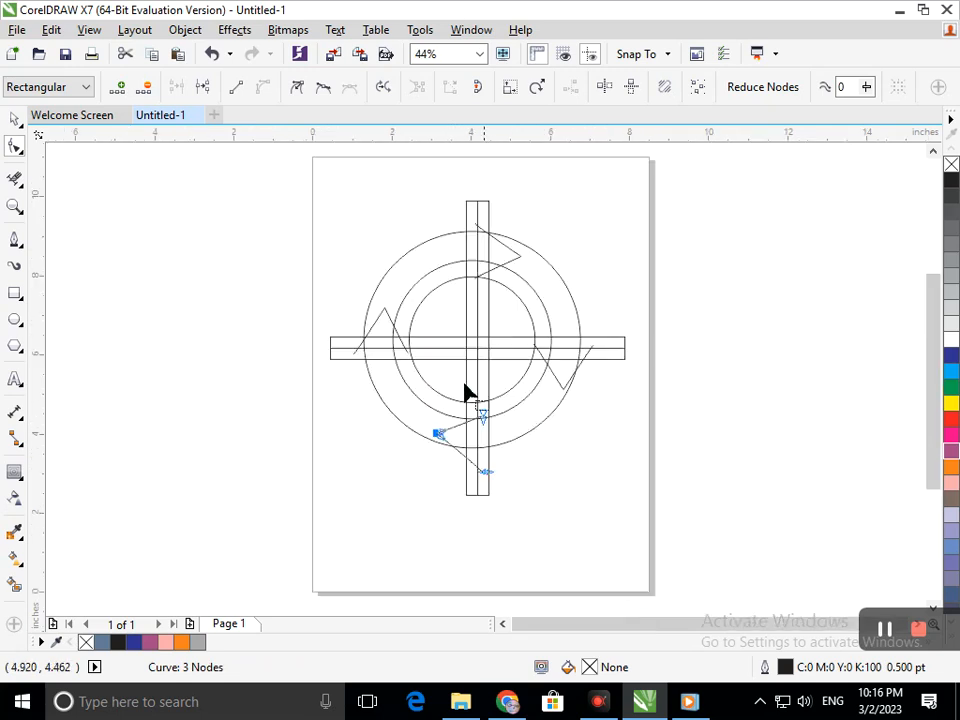
scroll(435, 436, up, 4)
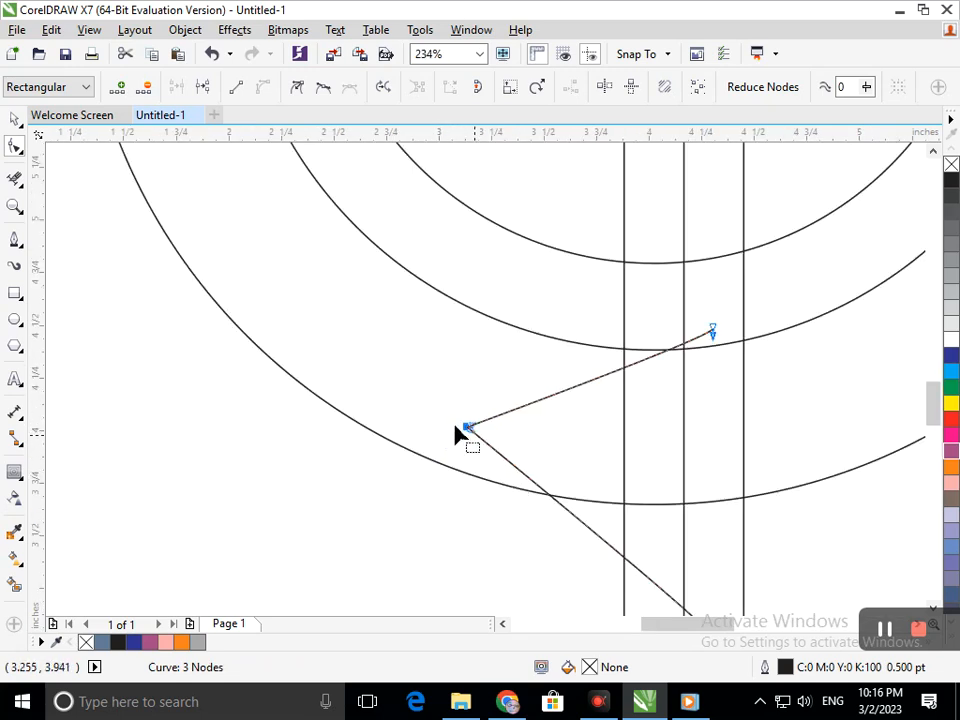
mouse_move(470, 433)
mouse_down()
mouse_move(468, 448)
mouse_move(467, 414)
mouse_move(469, 439)
mouse_move(466, 424)
mouse_up()
key(shift+F4)
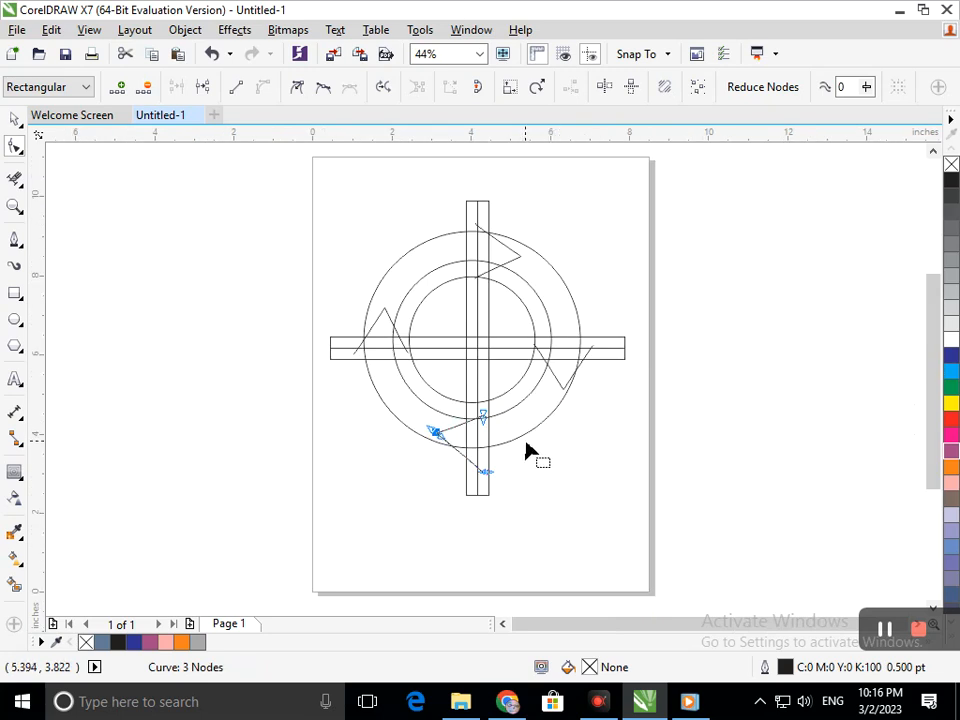
Step: Adjust both end nodes of the left-hand arrowhead so its inner end crosses the innermost circle and its outer end sits nearer the horizontal centre line
key(F2)
drag(311, 289, 524, 415)
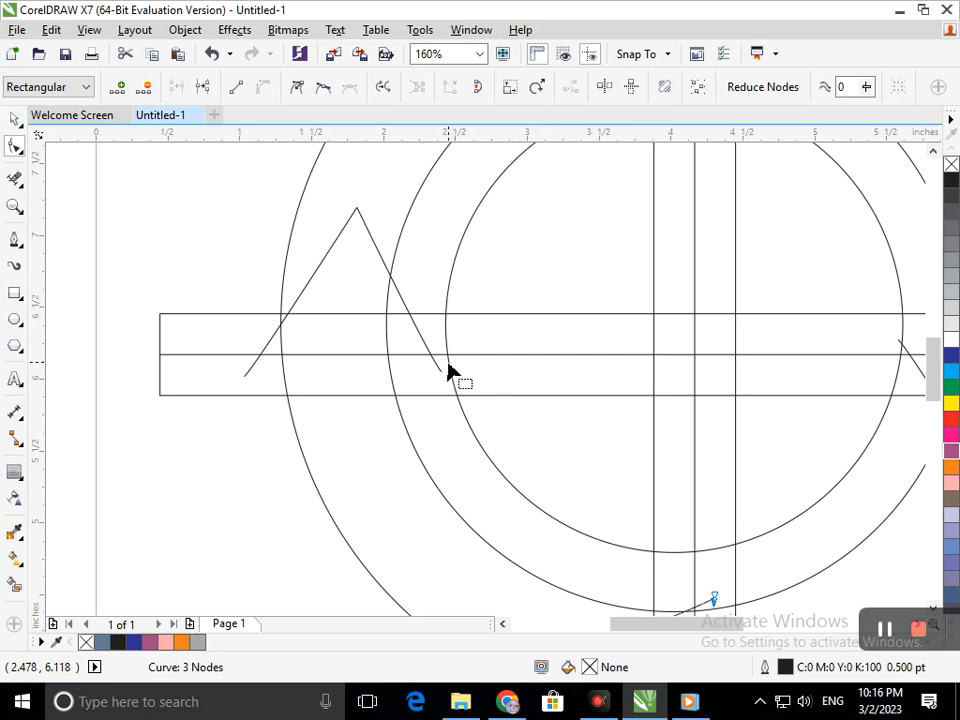
drag(439, 378, 455, 370)
drag(243, 366, 245, 361)
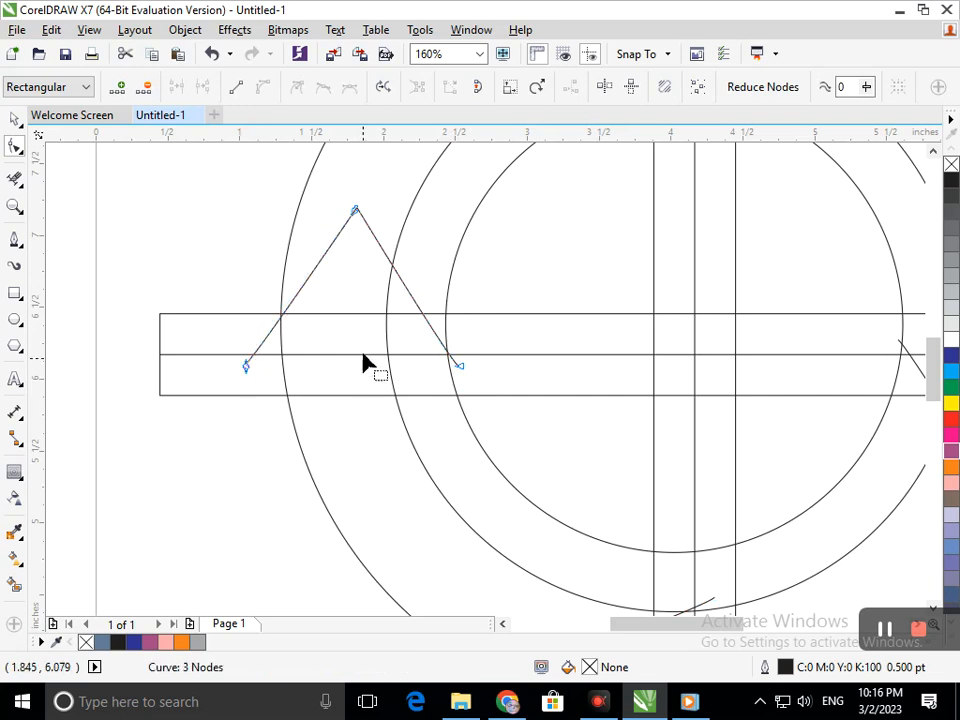
key(shift+F4)
Step: Delete the bar edge and middle circle segments inside the top arrowhead with Virtual Segment Delete
click(15, 178)
scroll(419, 395, up, 4)
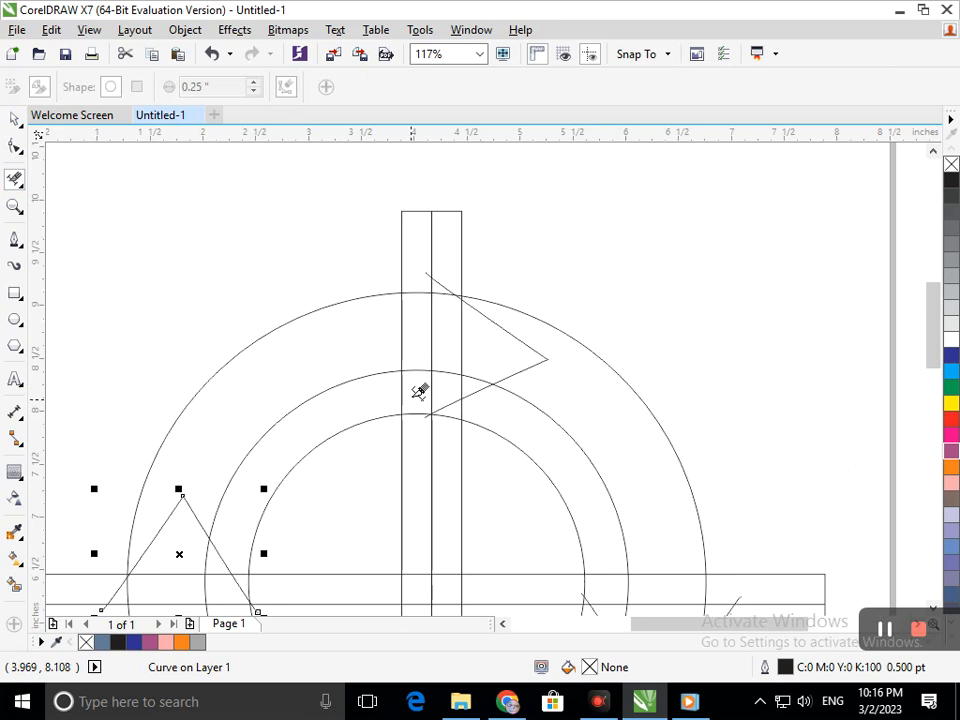
mouse_move(461, 361)
mouse_down()
mouse_move(461, 373)
mouse_move(478, 365)
mouse_up()
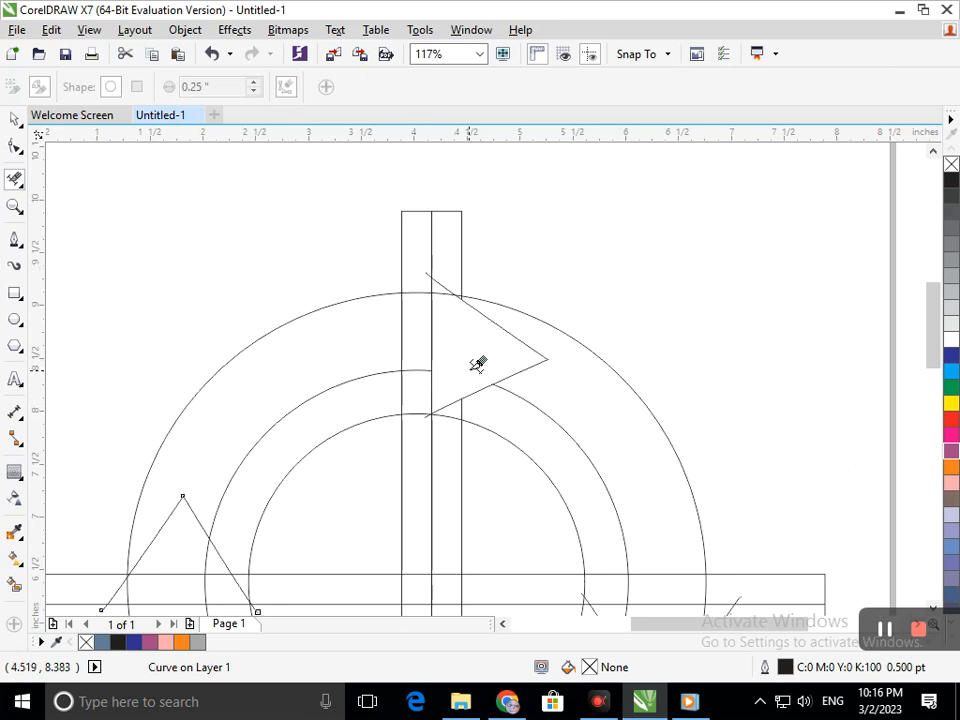
Step: Delete the outermost circle's segment between the vertical bar's centre line and the top arrowhead with Virtual Segment Delete
key(F2)
drag(409, 272, 478, 334)
drag(442, 293, 457, 295)
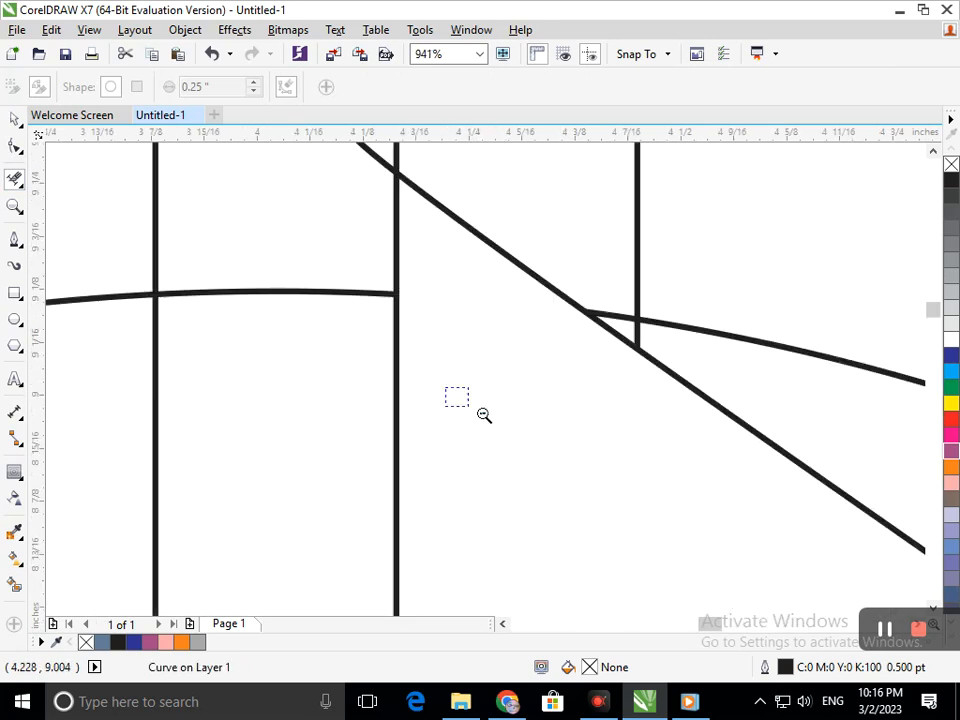
key(F3)
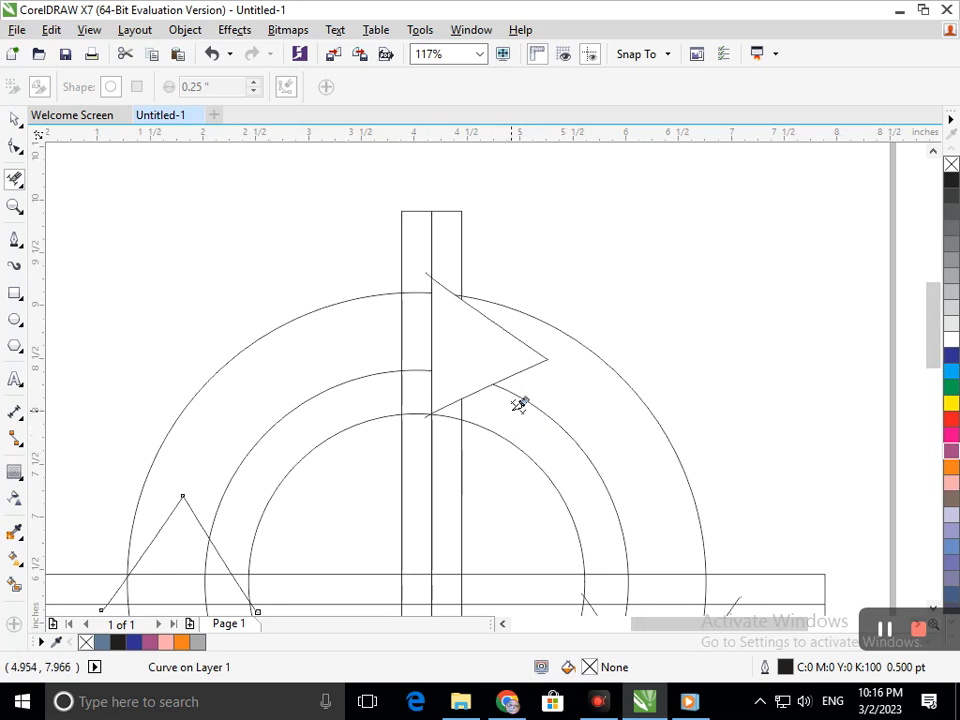
key(shift+F4)
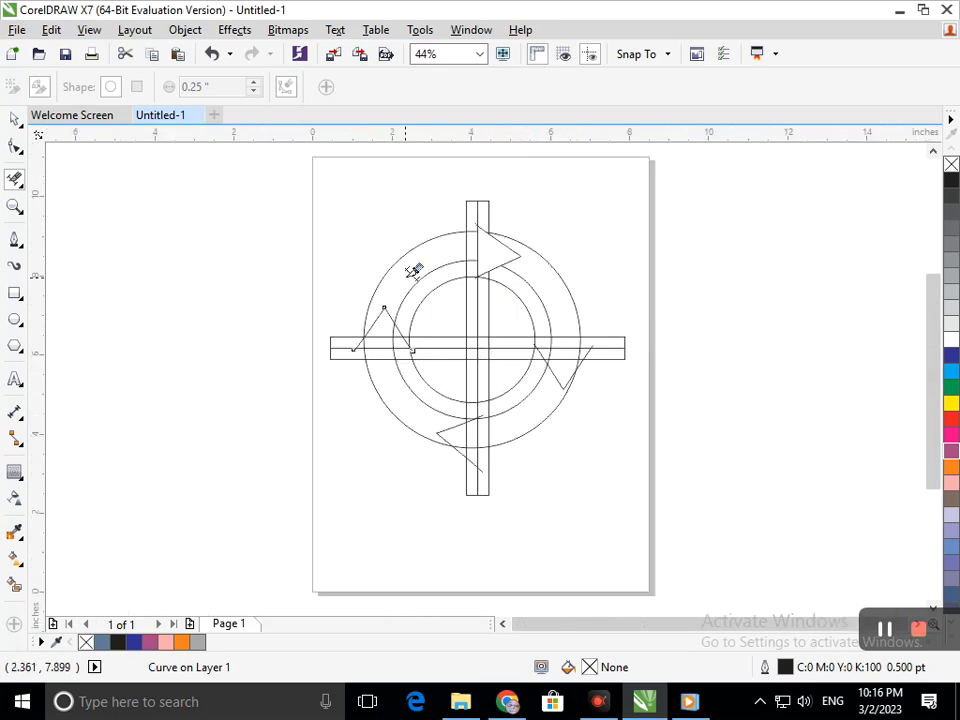
Step: Delete the middle circle's upper-left arc and the vertical bar segments between the outermost and innermost circles
click(443, 272)
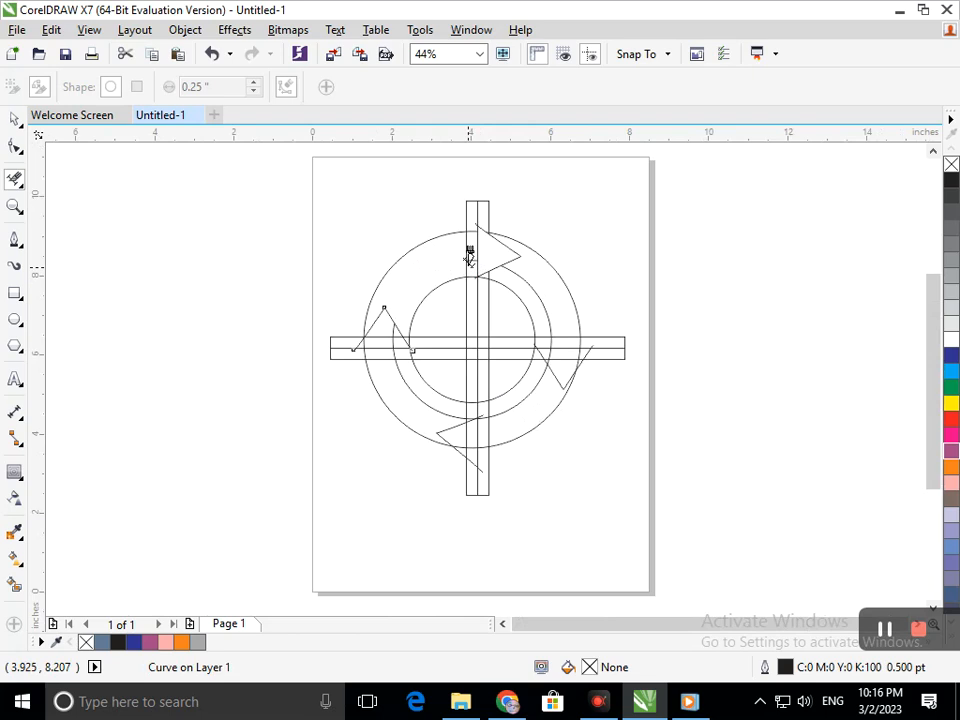
key(F2)
drag(407, 201, 527, 298)
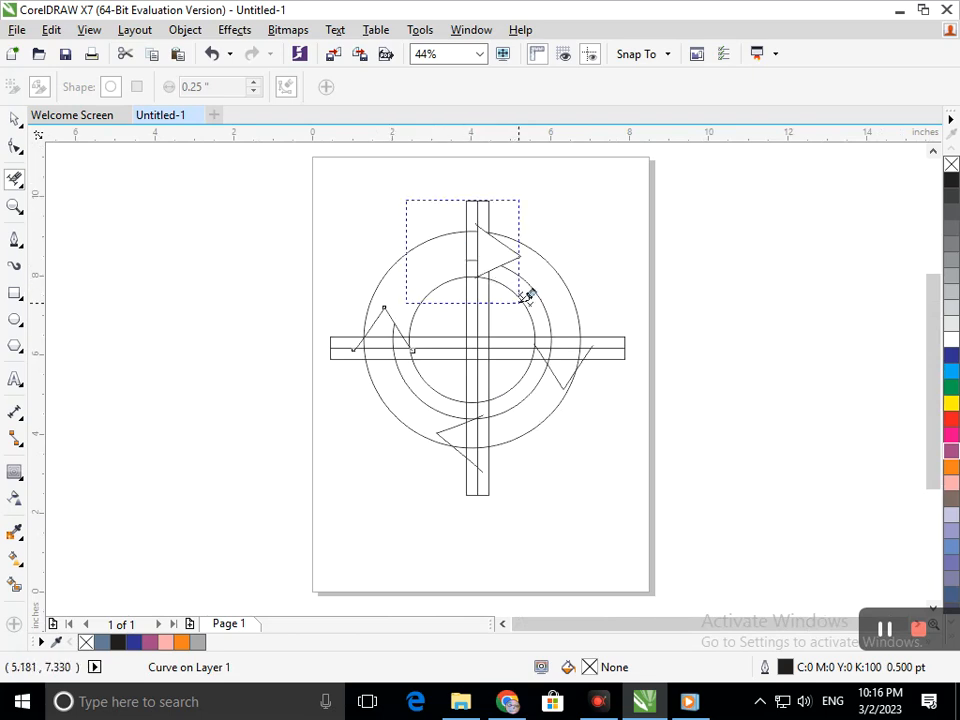
drag(477, 386, 583, 381)
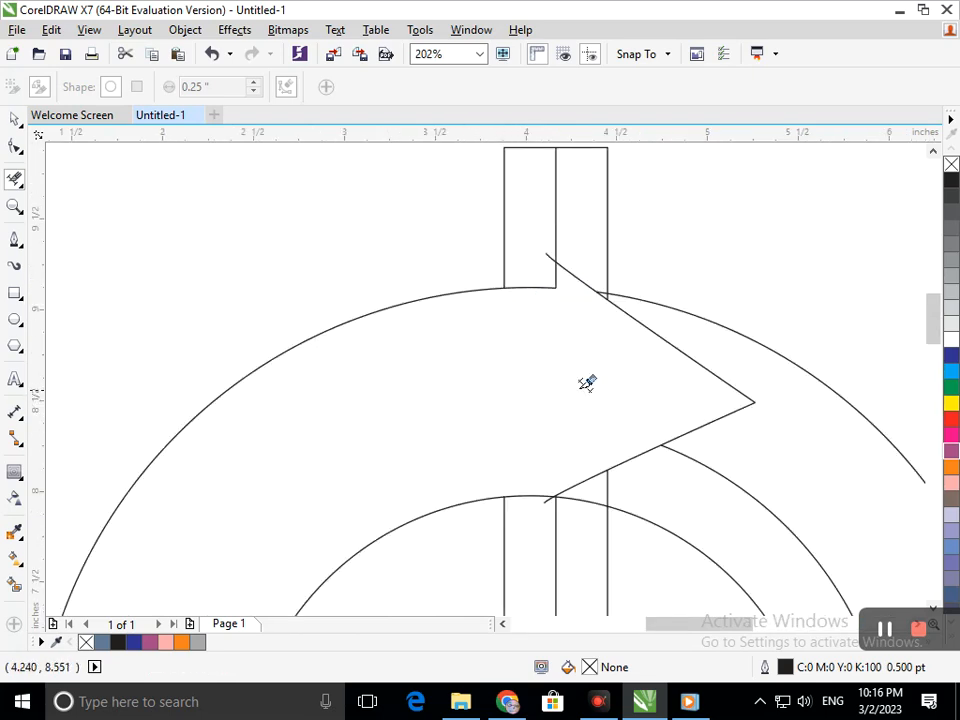
key(shift+F4)
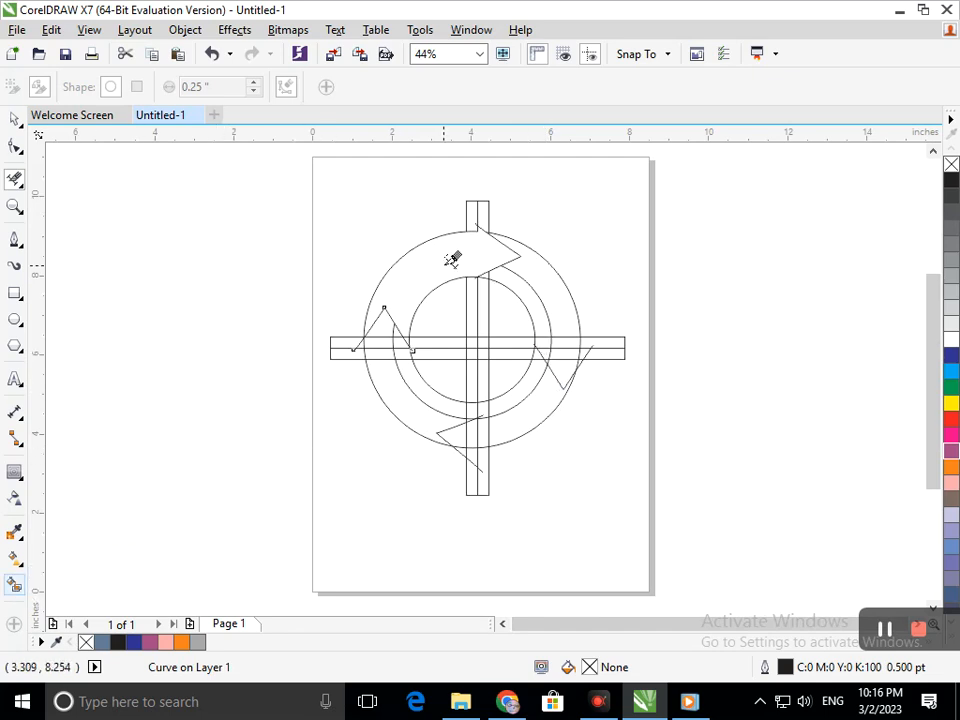
Step: Apply Smart Fill to the upper-left arrow region with the blue-grey C40 M20 Y0 K40 fill and 0.5 pt outline
click(17, 587)
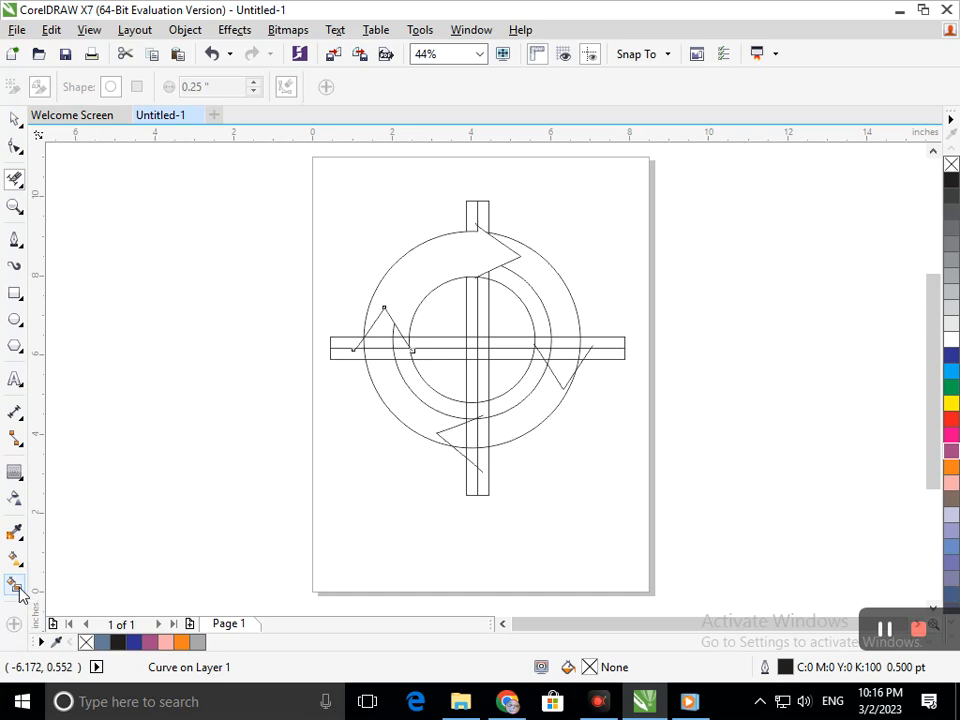
double_click(15, 119)
click(169, 236)
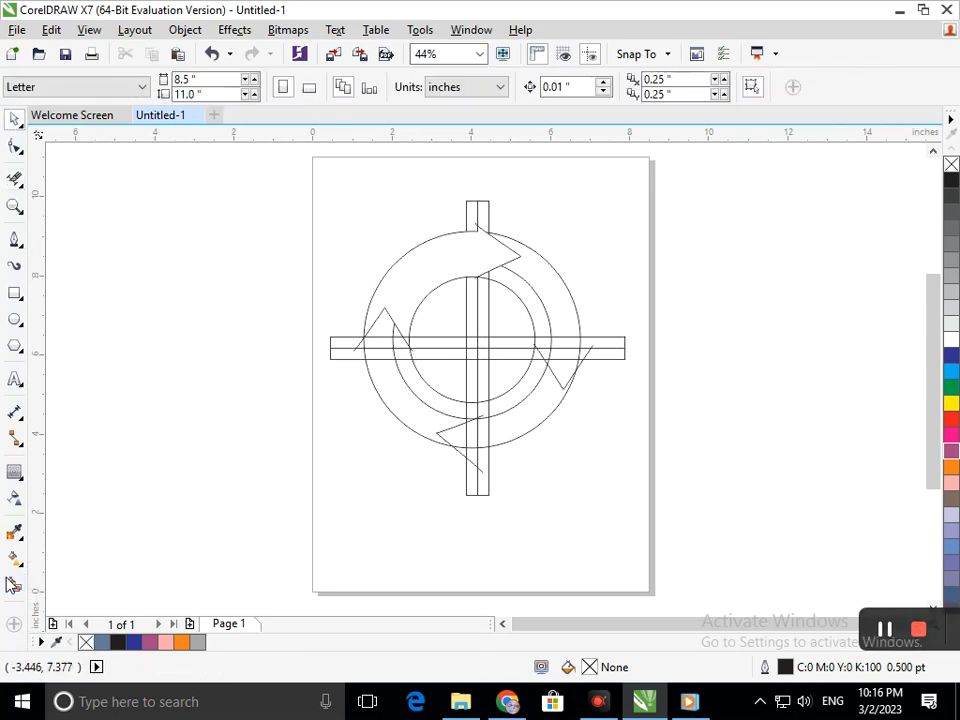
click(15, 587)
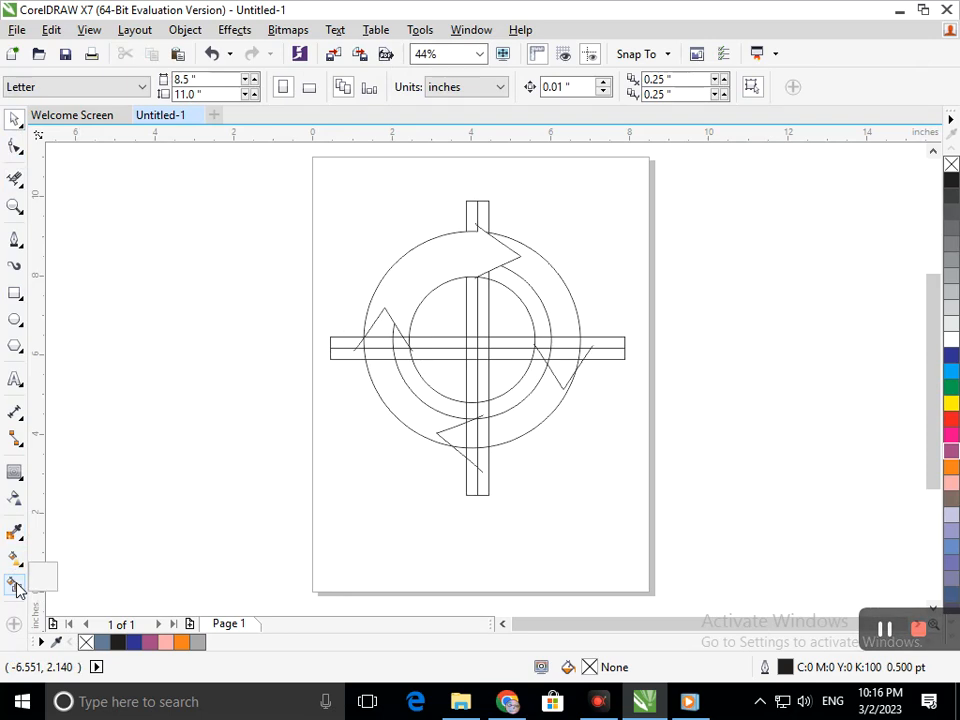
click(419, 262)
click(235, 352)
click(13, 584)
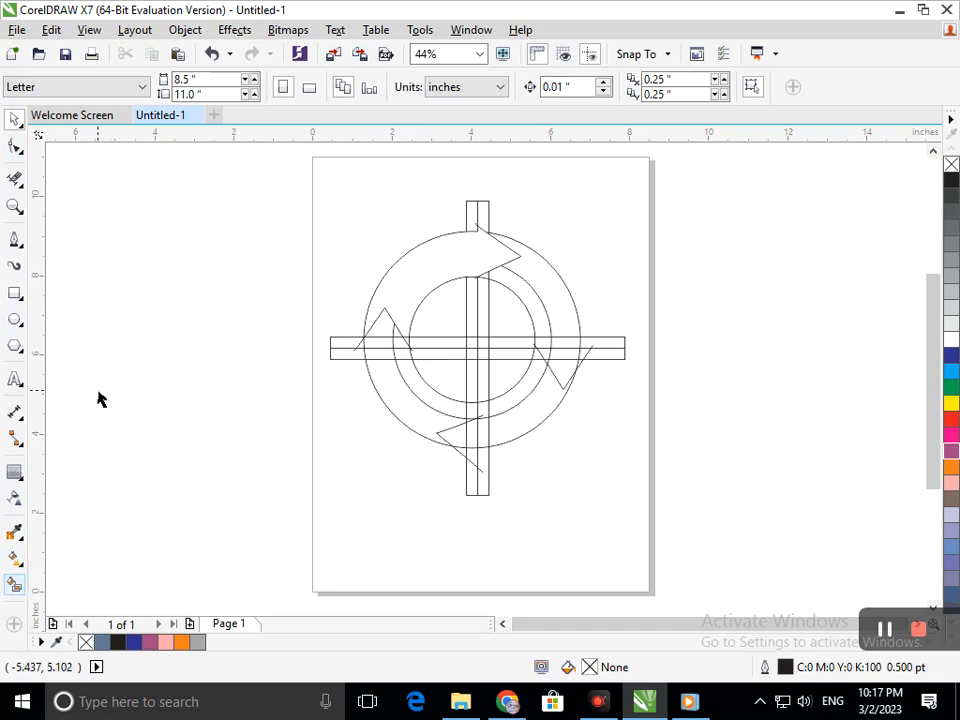
click(430, 255)
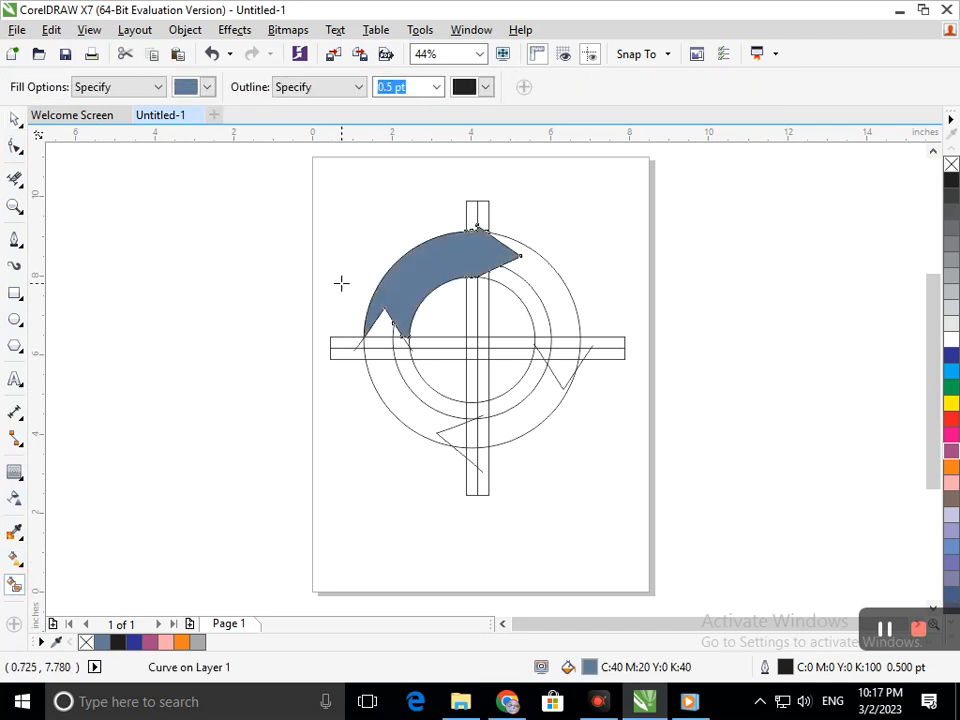
Step: Move the filled arrow aside, and undo back through the fill and the trims of the middle circle and vertical bar
click(15, 119)
drag(386, 279, 332, 300)
key(ctrl+z)
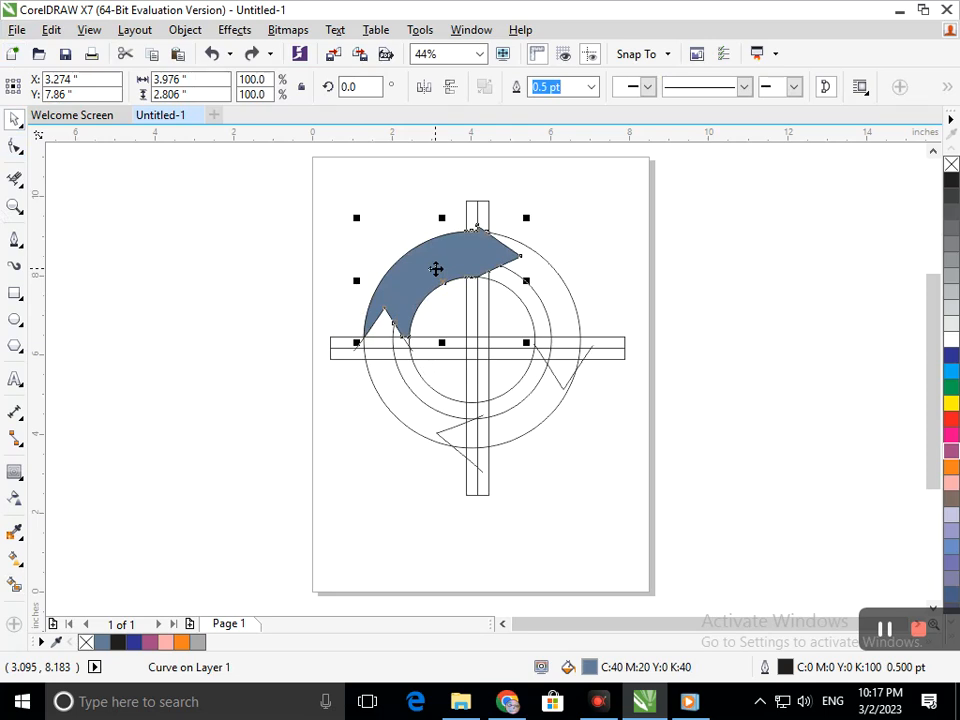
key(Delete)
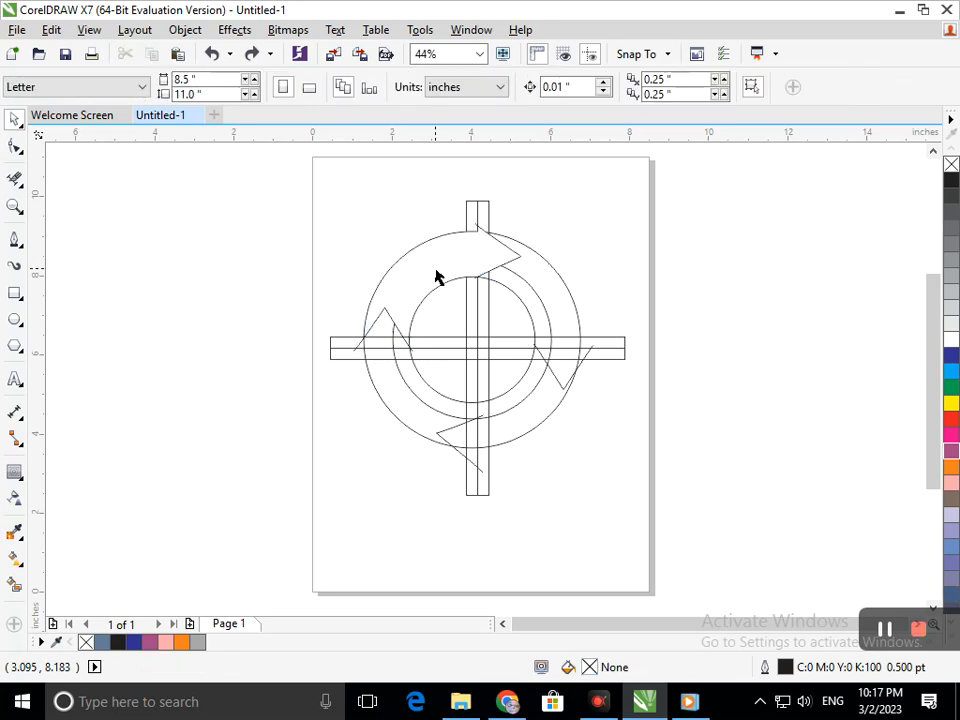
key(Tab)
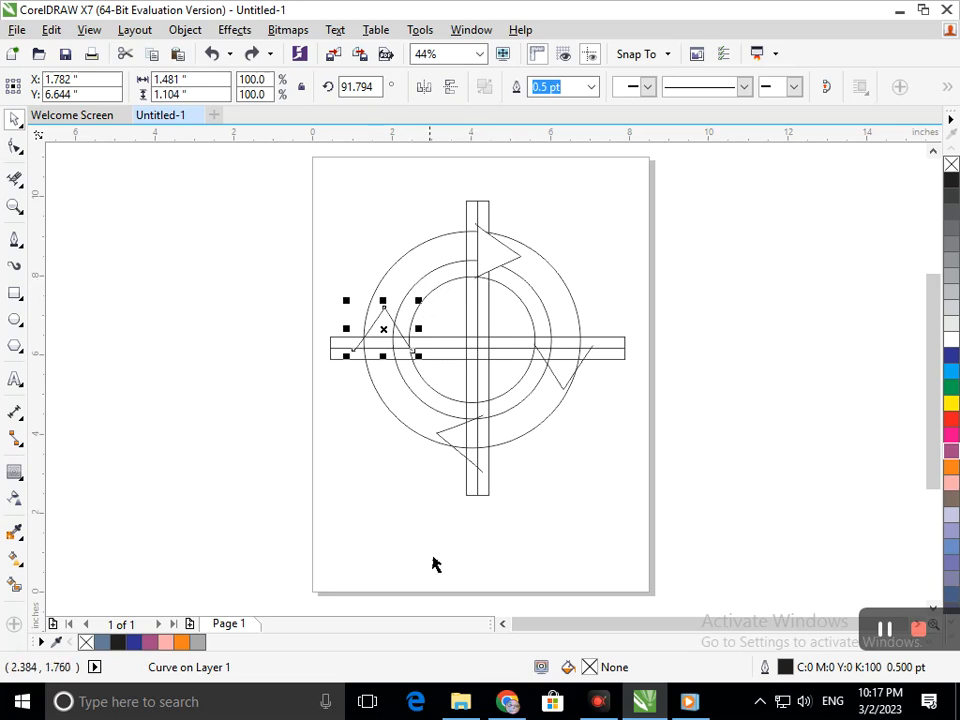
Step: Raise the top arrowhead's outer end node along the vertical centre line and shift its tip node slightly up and inward
key(F2)
mouse_move(349, 156)
mouse_down()
mouse_move(583, 270)
mouse_move(617, 362)
mouse_up()
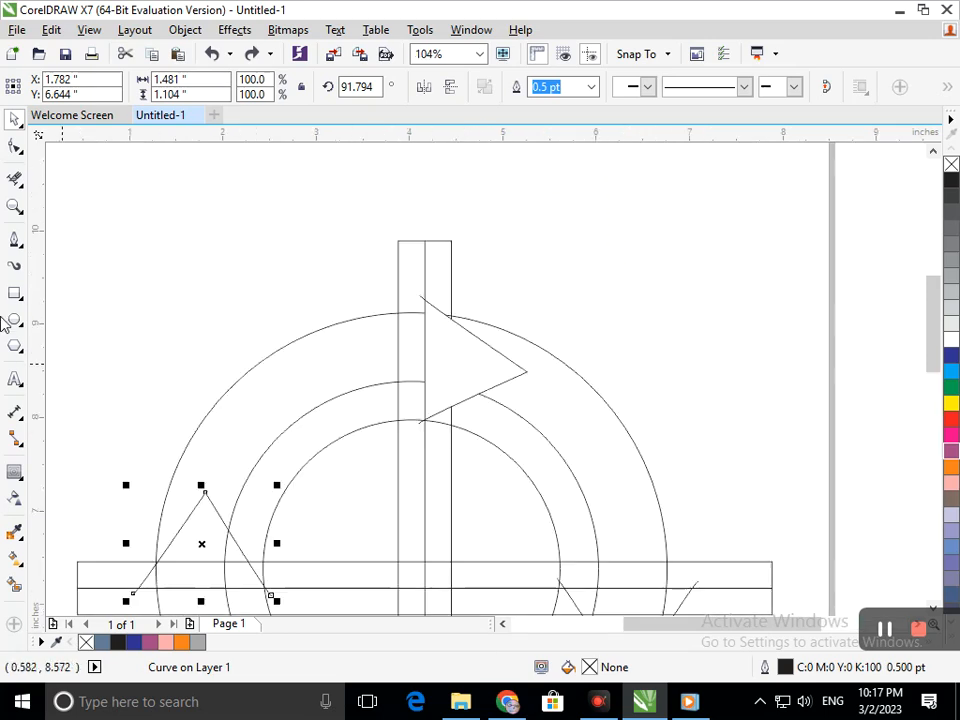
click(15, 147)
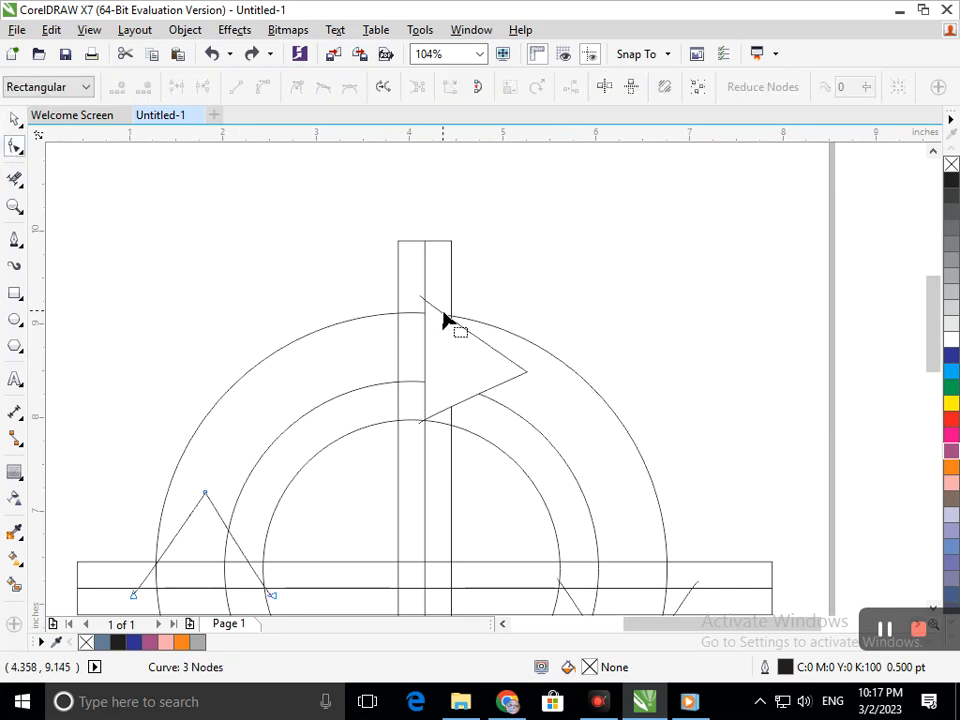
drag(421, 298, 423, 273)
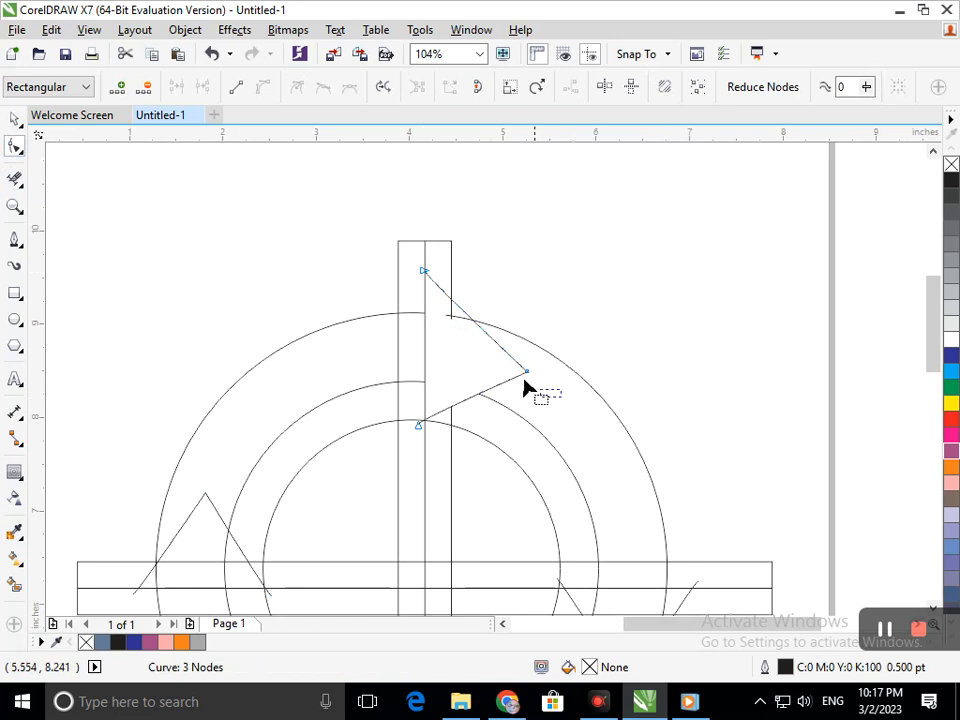
mouse_move(536, 378)
mouse_down()
mouse_move(524, 372)
mouse_move(518, 384)
mouse_up()
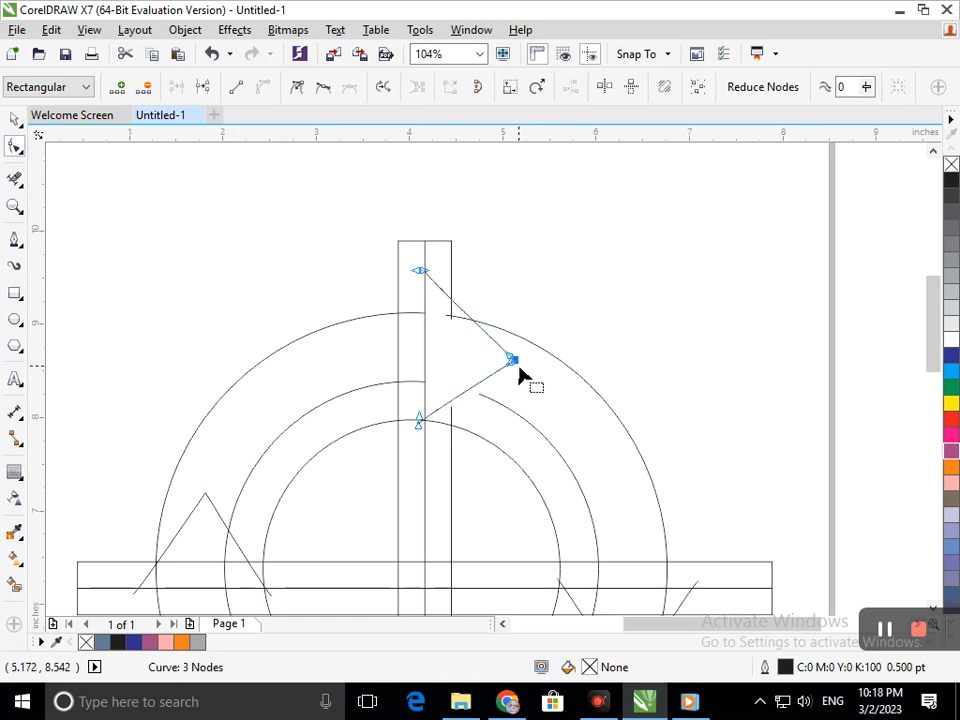
Step: Move the left-hand arrowhead's outer end node farther outward and shift its tip node slightly down toward the outermost circle
key(F2)
drag(311, 294, 474, 395)
drag(324, 416, 304, 416)
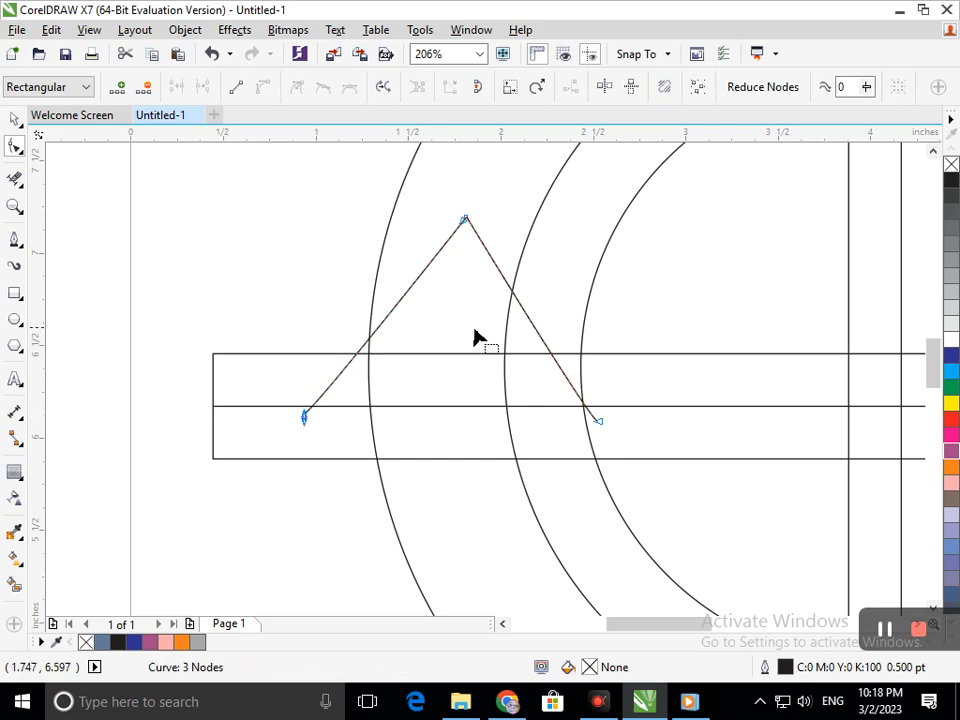
drag(466, 219, 450, 229)
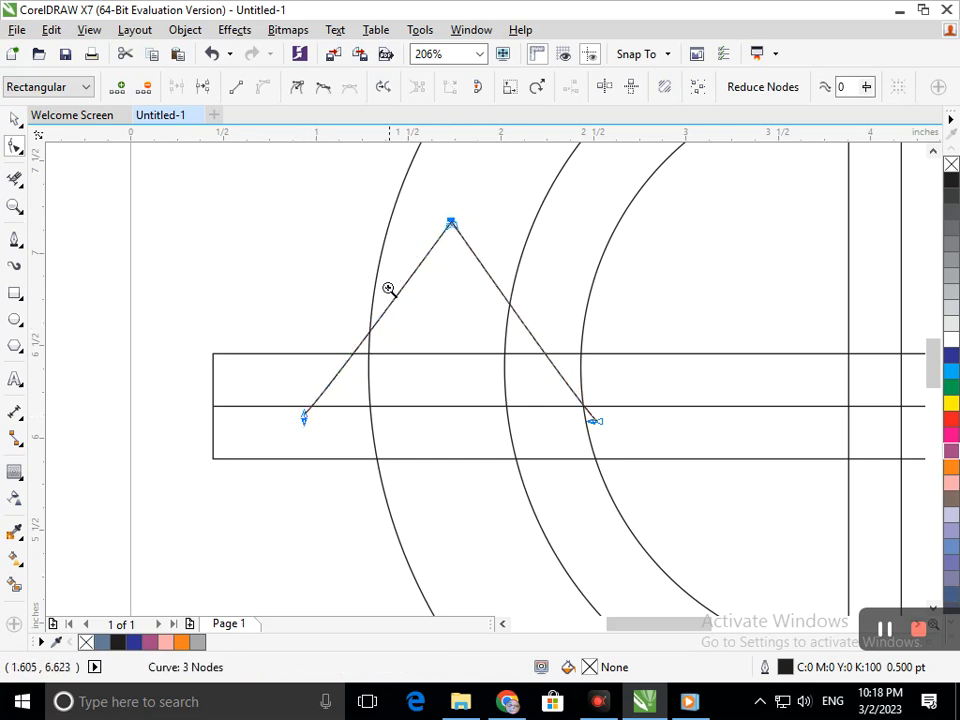
Step: Spread the right-hand arrowhead's two end nodes apart and move its tip node slightly inward from the outermost circle
key(F3)
drag(476, 317, 647, 414)
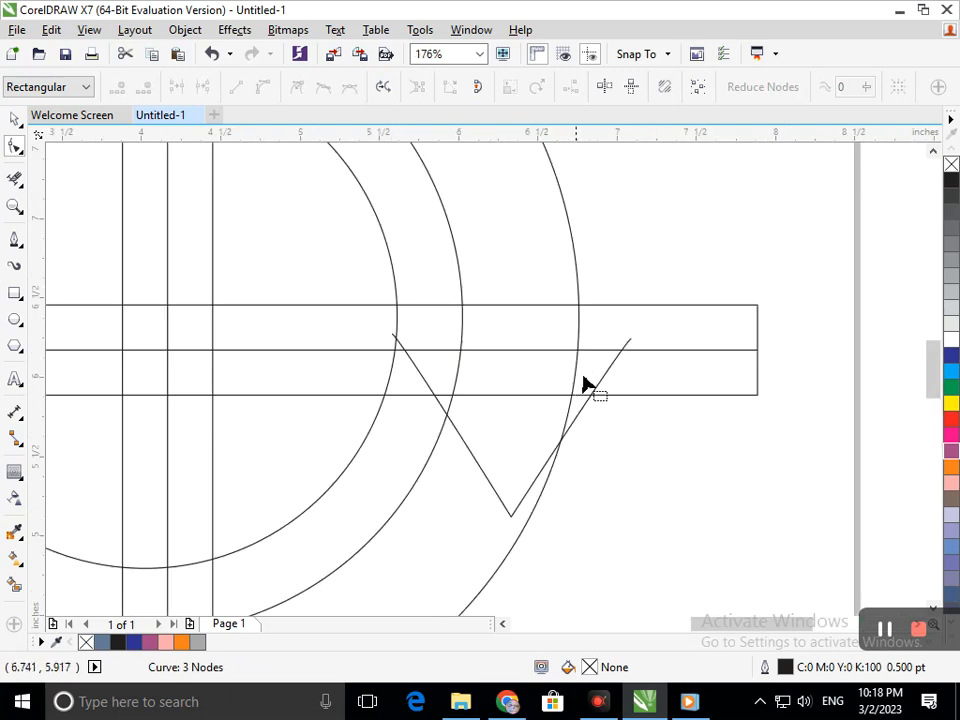
click(396, 342)
drag(390, 342, 376, 329)
click(634, 342)
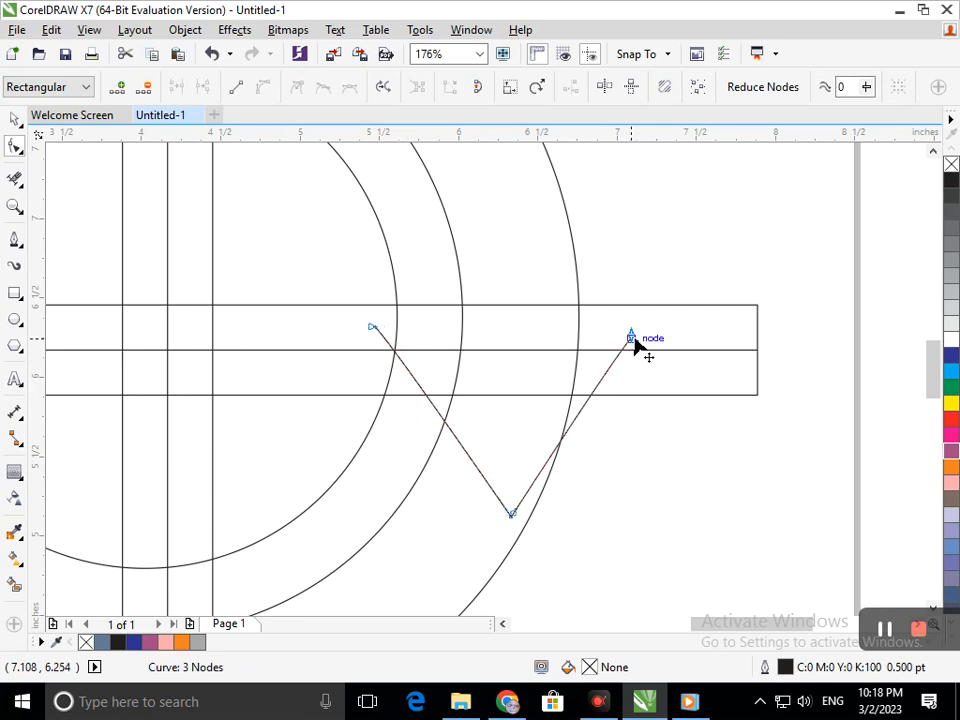
mouse_move(634, 341)
mouse_down()
mouse_move(656, 343)
mouse_move(649, 348)
mouse_up()
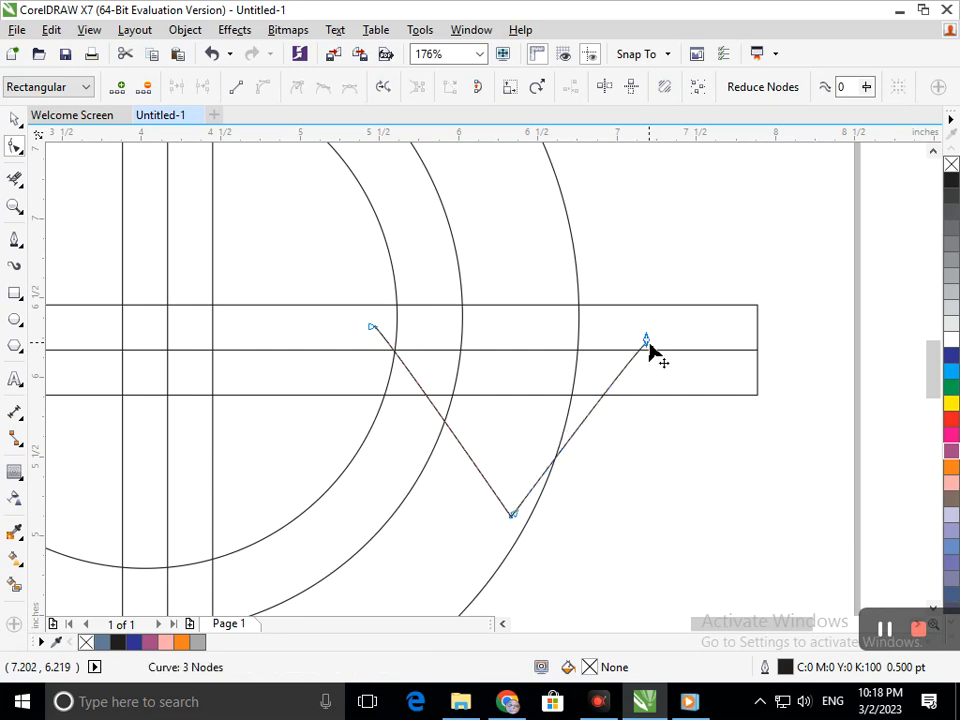
click(511, 515)
drag(510, 519, 499, 514)
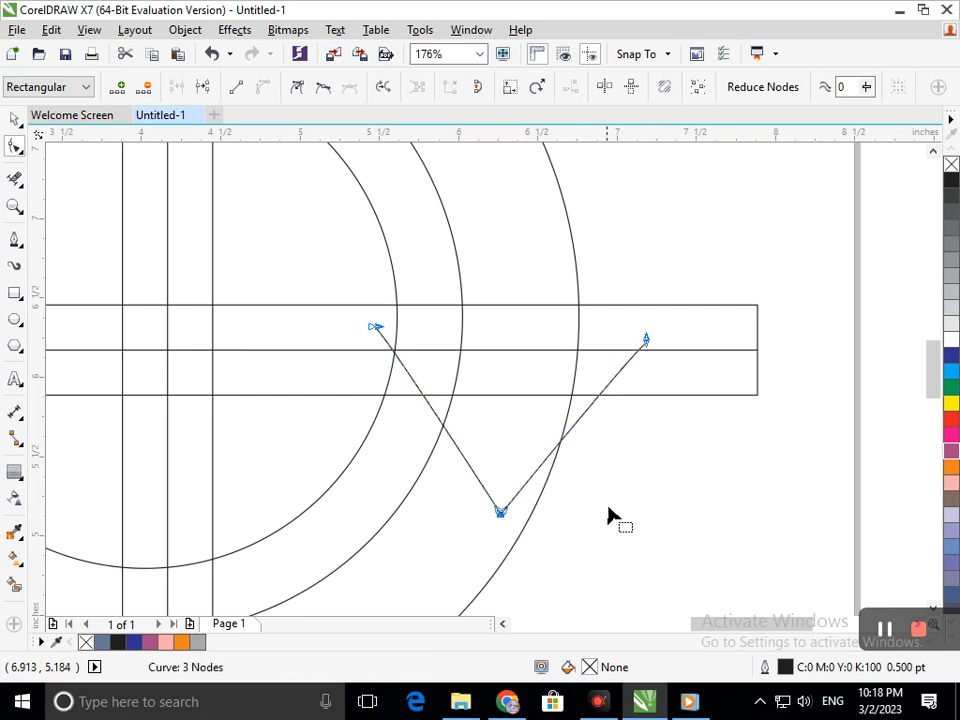
Step: Place the bottom arrowhead's inner end node where the innermost circle meets the vertical centre line, and its outer end node on that line
key(shift+F4)
key(F2)
drag(369, 392, 544, 498)
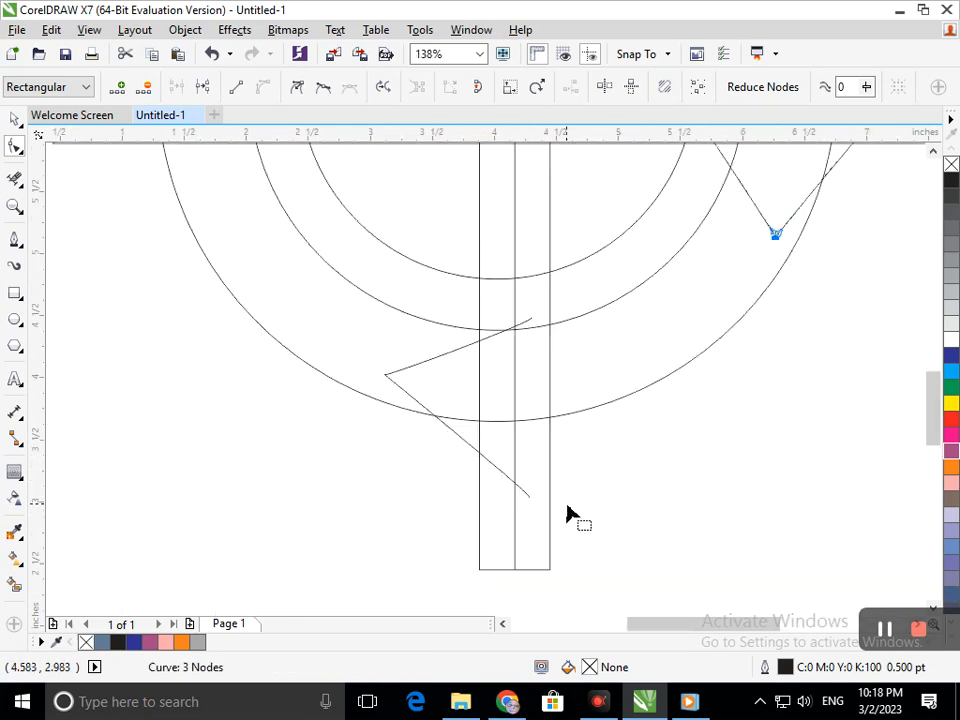
drag(532, 318, 514, 277)
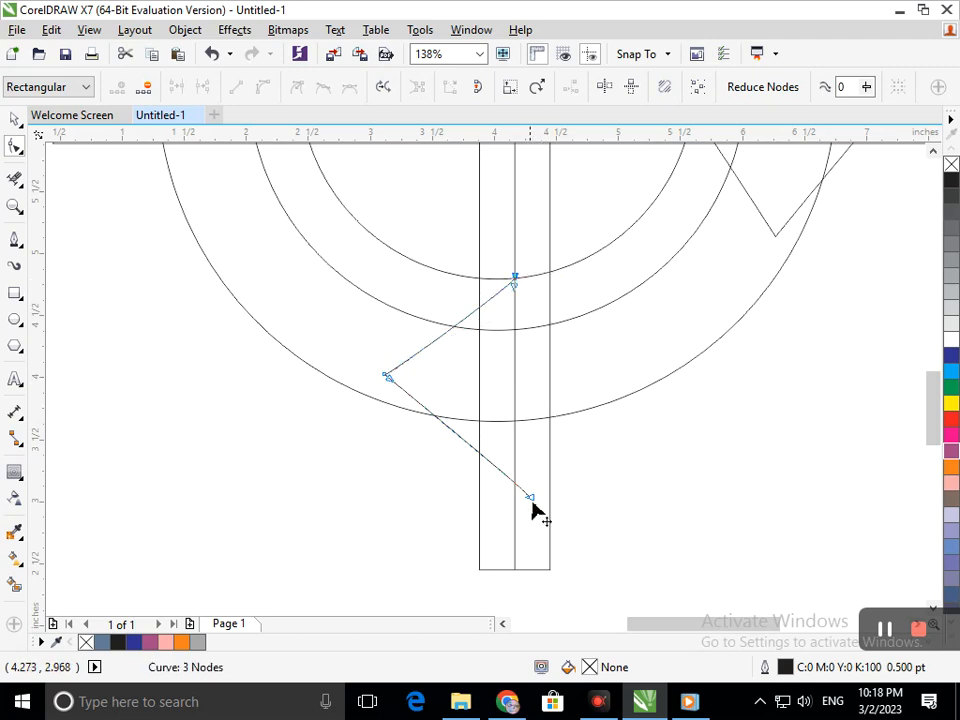
drag(531, 499, 527, 484)
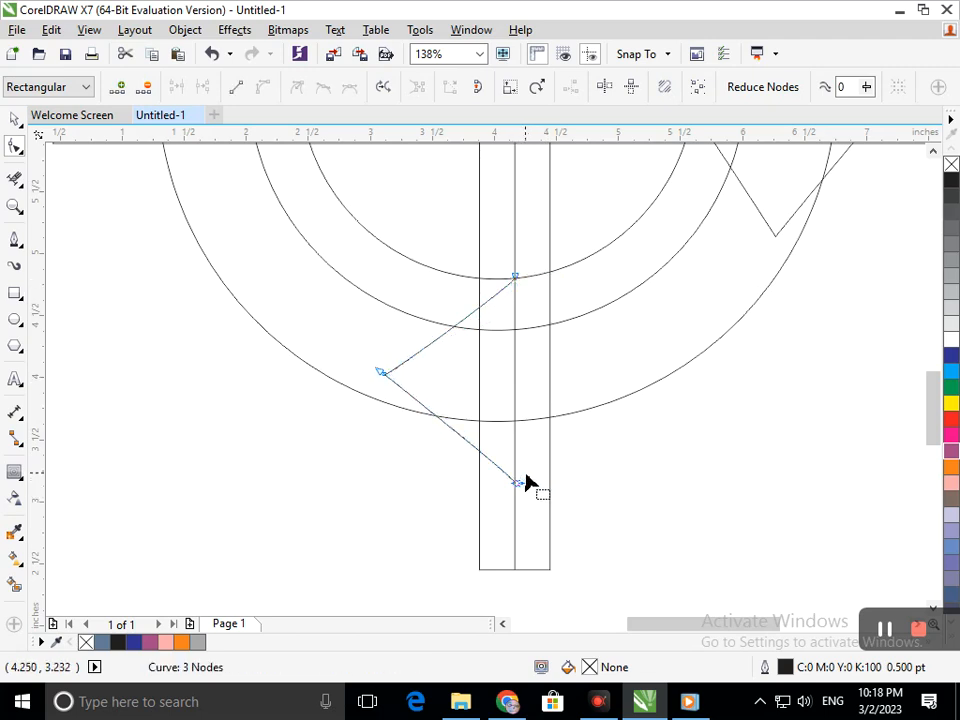
Step: Move the left-hand arrowhead's outer end node slightly farther outward, just below the horizontal centre line
scroll(493, 439, down, 3)
scroll(358, 321, up, 4)
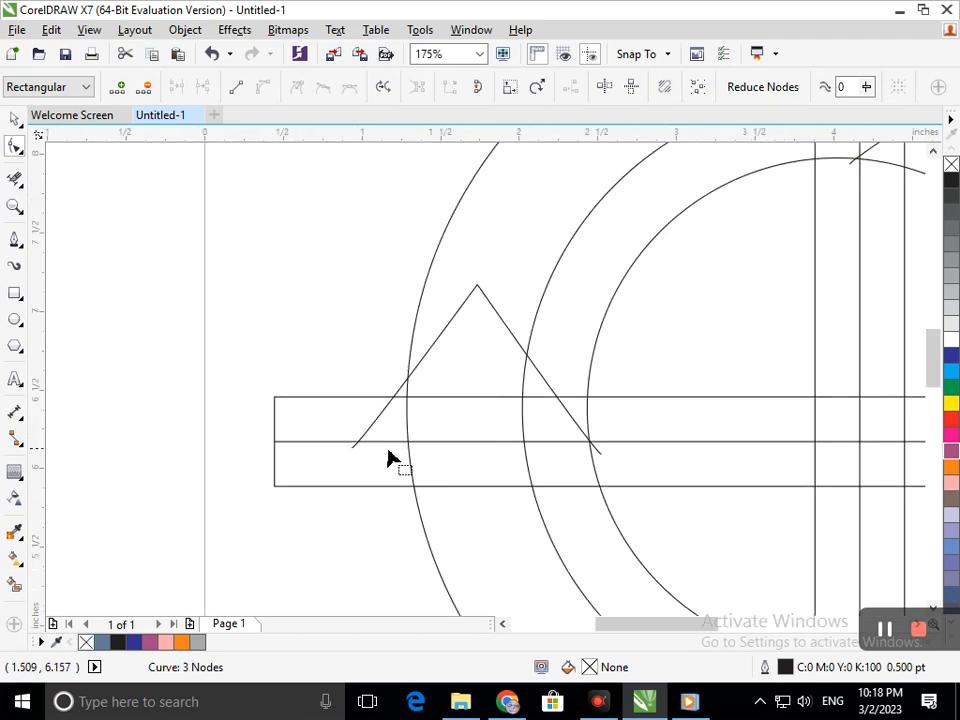
click(358, 452)
drag(358, 452, 341, 455)
scroll(388, 315, down, 3)
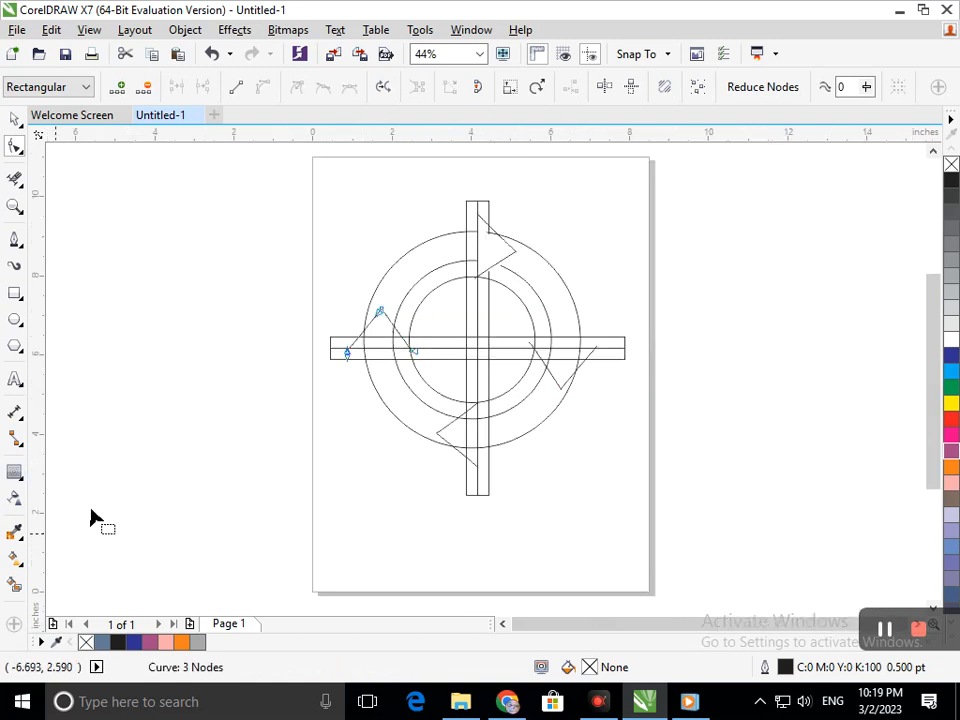
Step: Delete the vertical bar segments between the outer and middle circles, and the bar edge and outer circle pieces inside the top arrowhead
scroll(348, 392, up, 3)
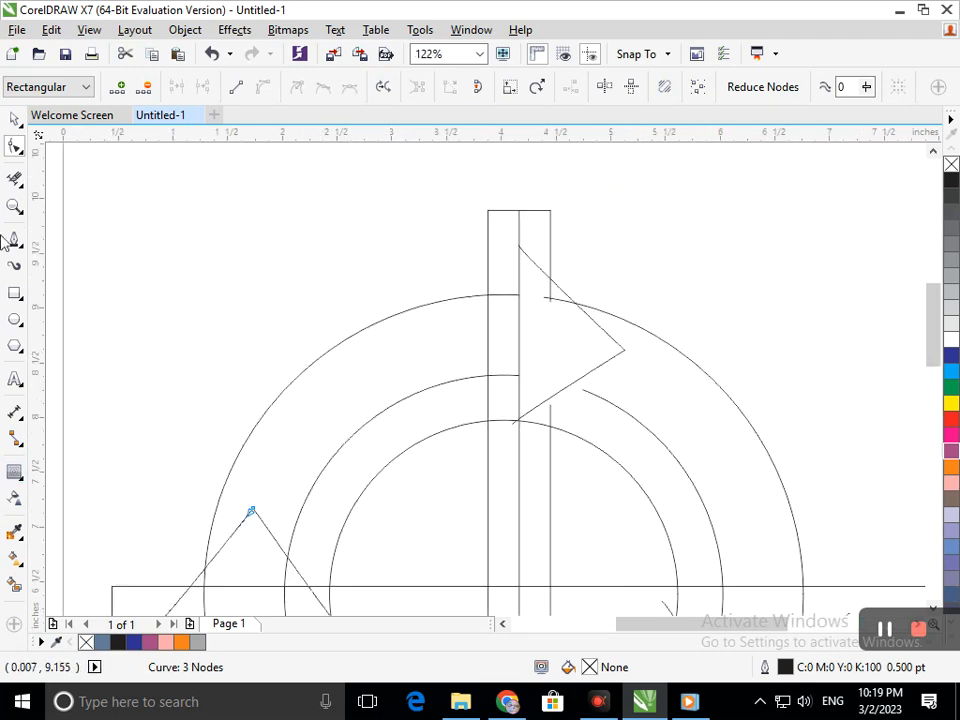
click(15, 179)
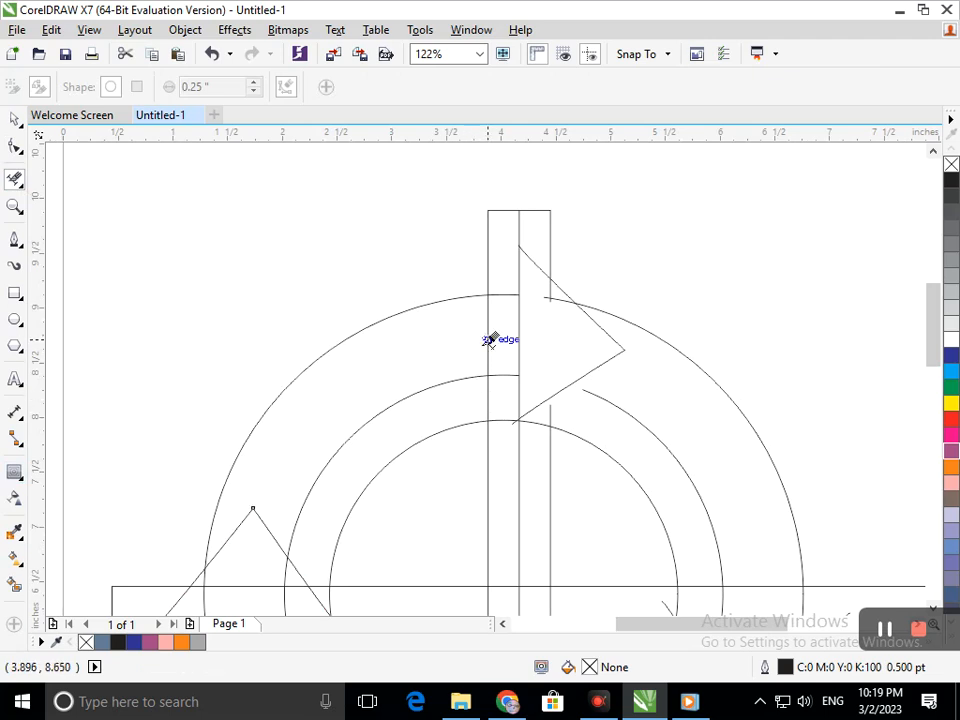
click(519, 335)
key(F2)
drag(516, 264, 586, 345)
drag(525, 353, 446, 328)
key(F3)
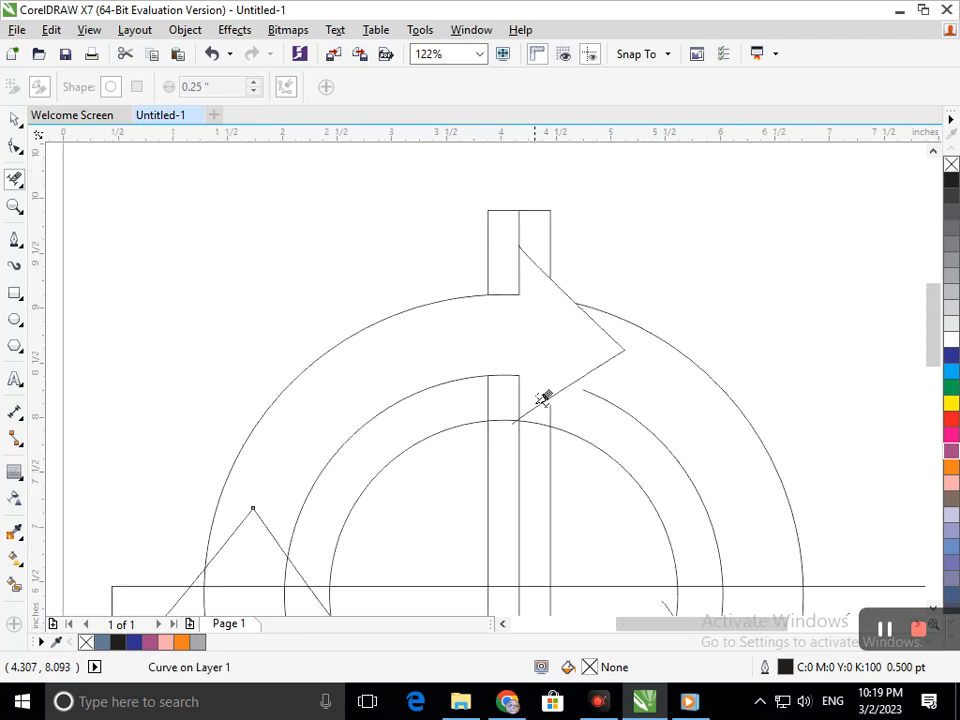
Step: Delete the line segments across the upper-right quadrant and centre of the drawing with a Virtual Segment Delete marquee
key(F2)
key(F3)
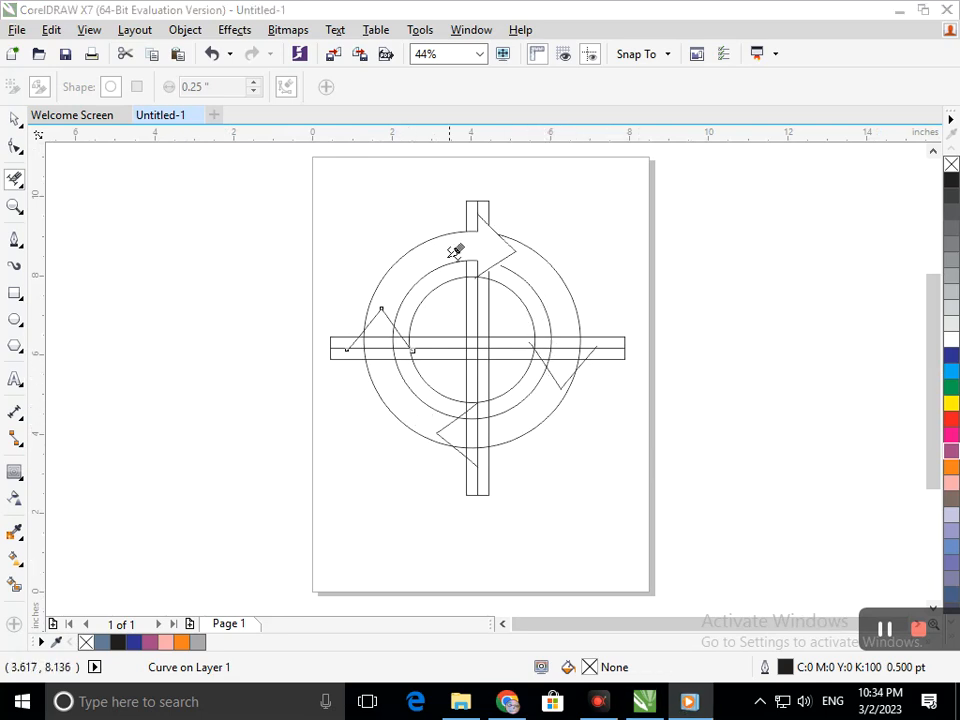
drag(455, 250, 588, 382)
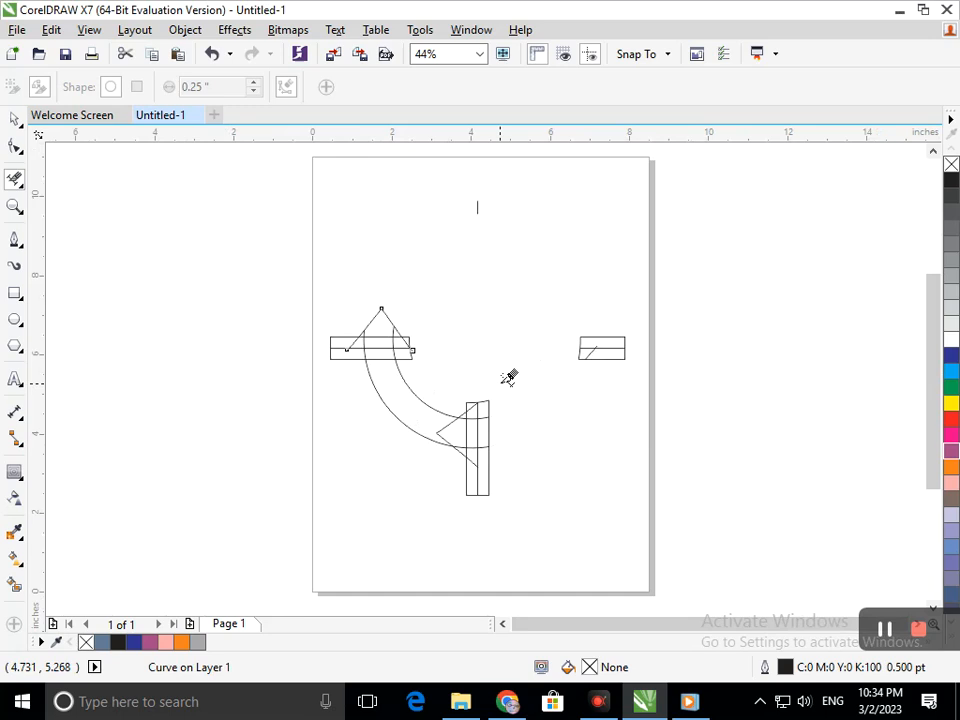
Step: Undo the marquee deletion, and delete the horizontal bar's middle and lower lines between the right-hand outer and middle circles plus the circle pieces between them
key(ctrl+z)
scroll(615, 400, up, 4)
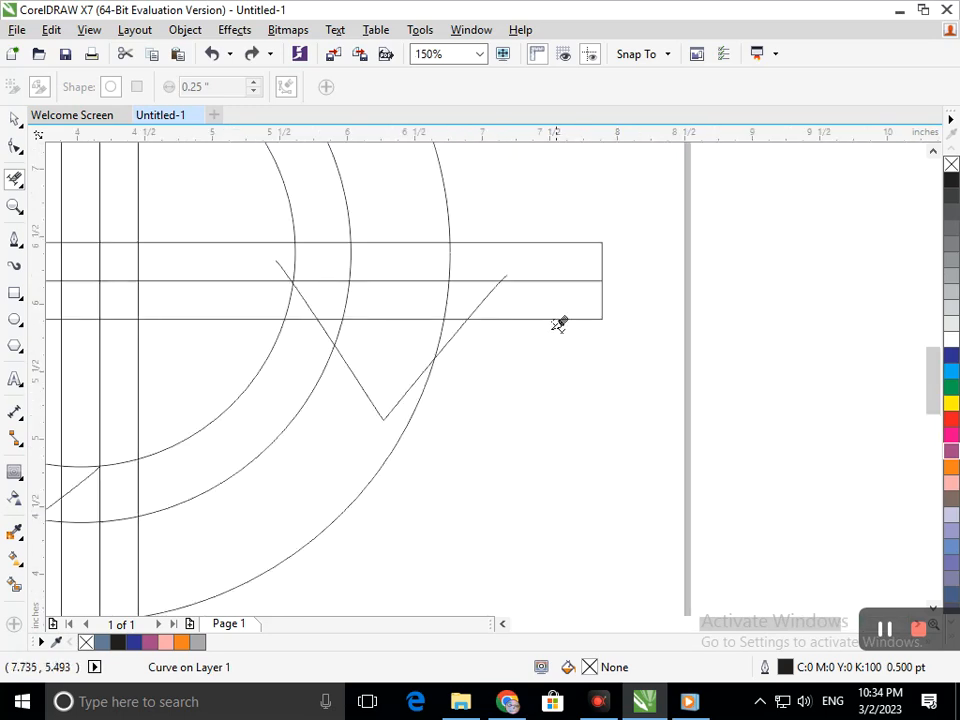
drag(392, 304, 393, 334)
click(446, 303)
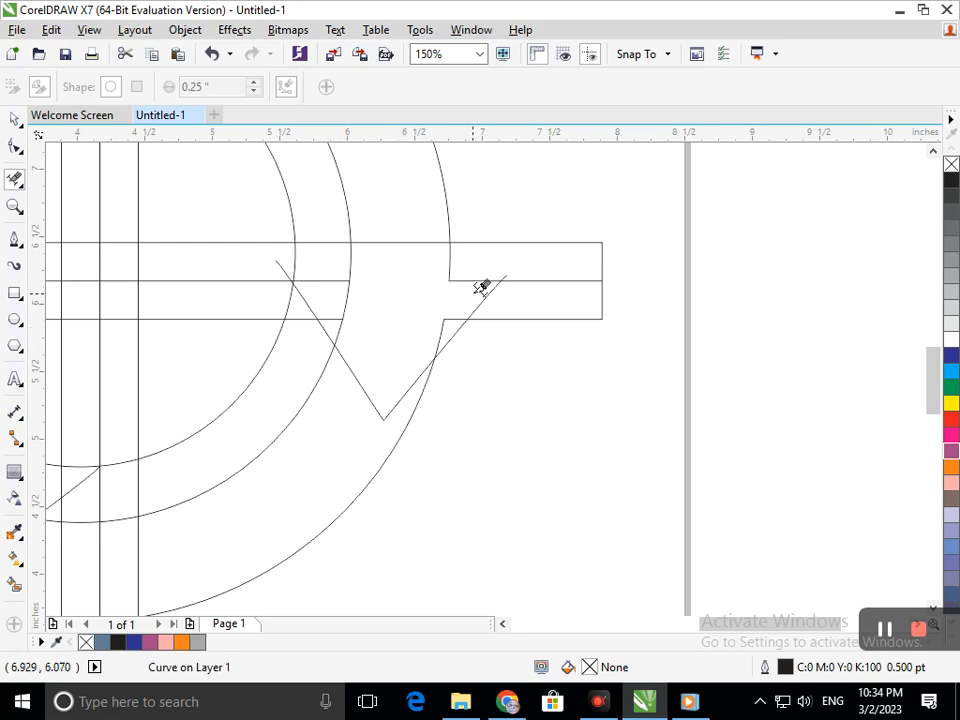
click(338, 295)
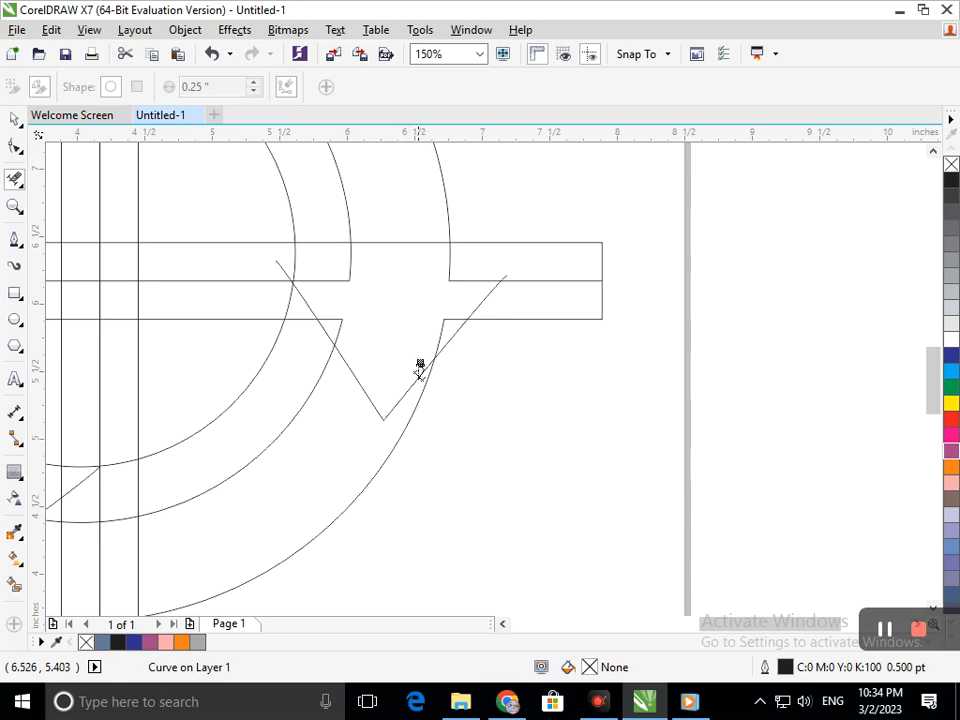
Step: At the bottom arrowhead, delete the vertical bar lines between the middle and outer circles and both circles' pieces between the bar edge and centre line
key(shift+F4)
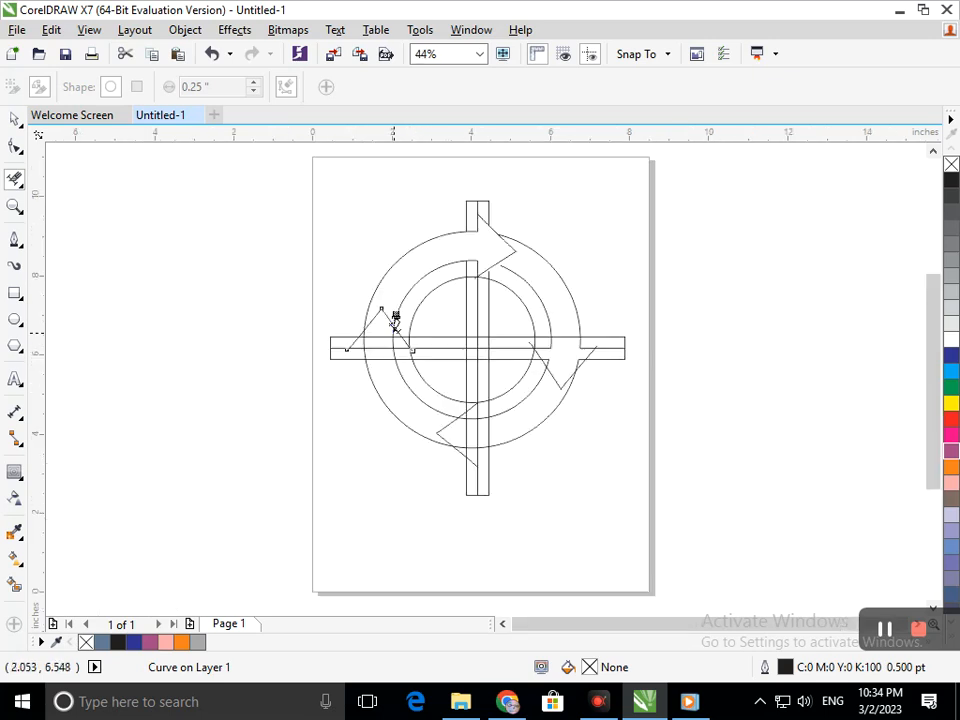
key(F2)
drag(381, 353, 563, 500)
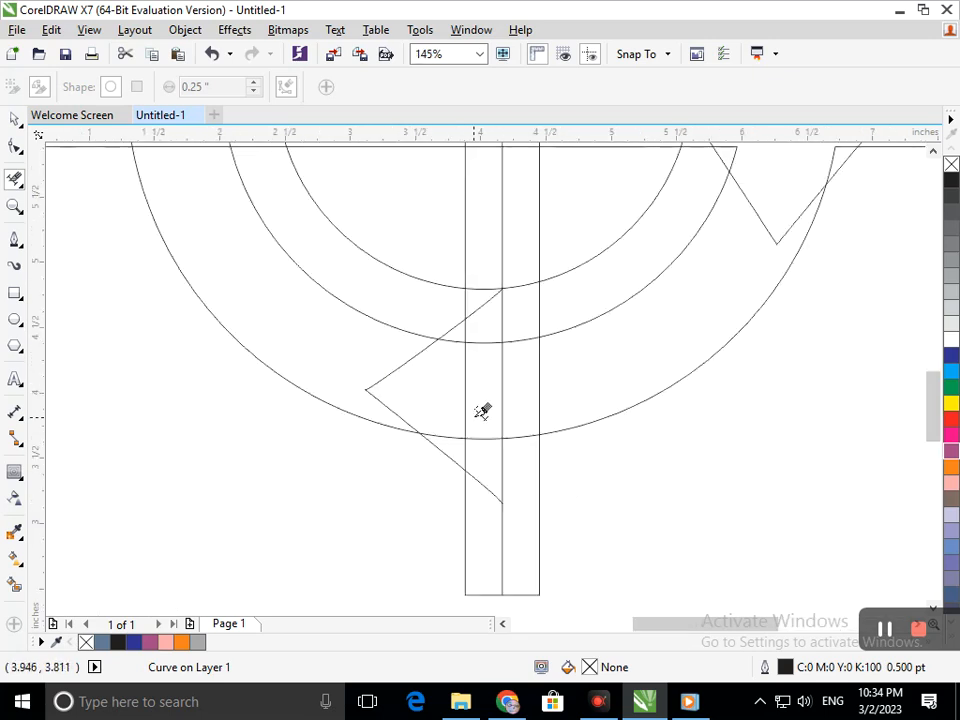
drag(445, 391, 603, 392)
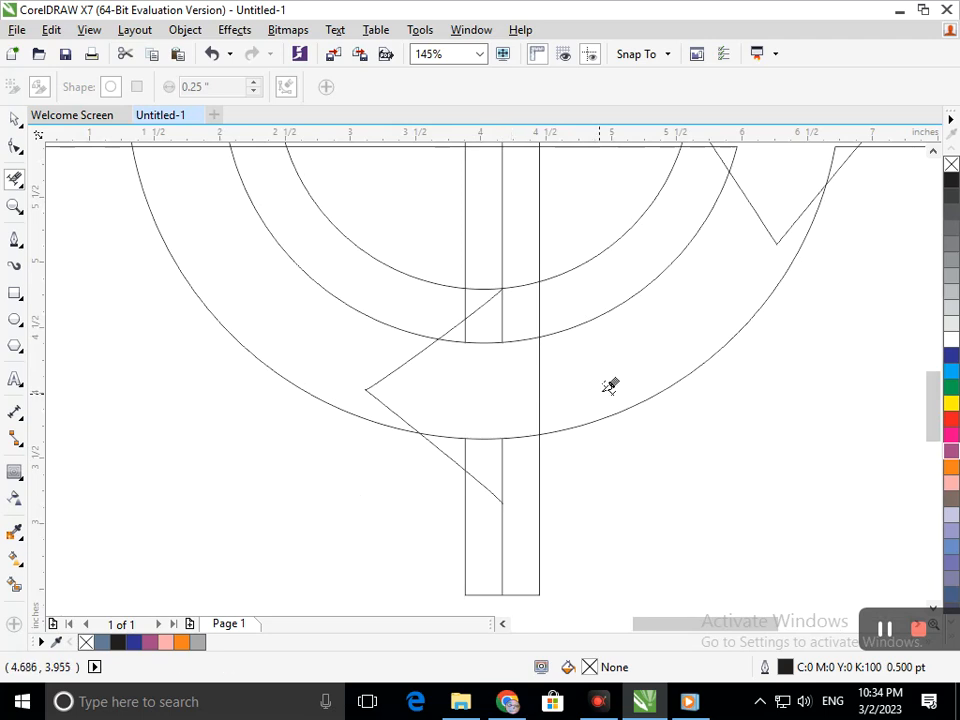
click(485, 336)
click(483, 437)
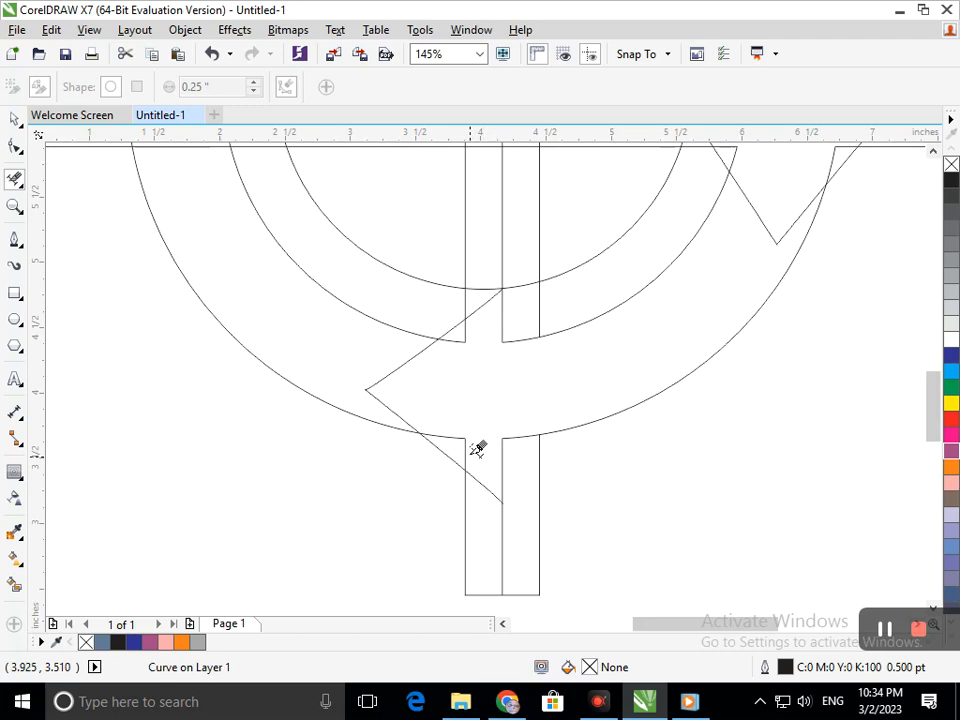
Step: Delete the remaining circle arcs and bar edge pieces inside the bottom arrowhead
click(458, 432)
click(463, 332)
click(466, 442)
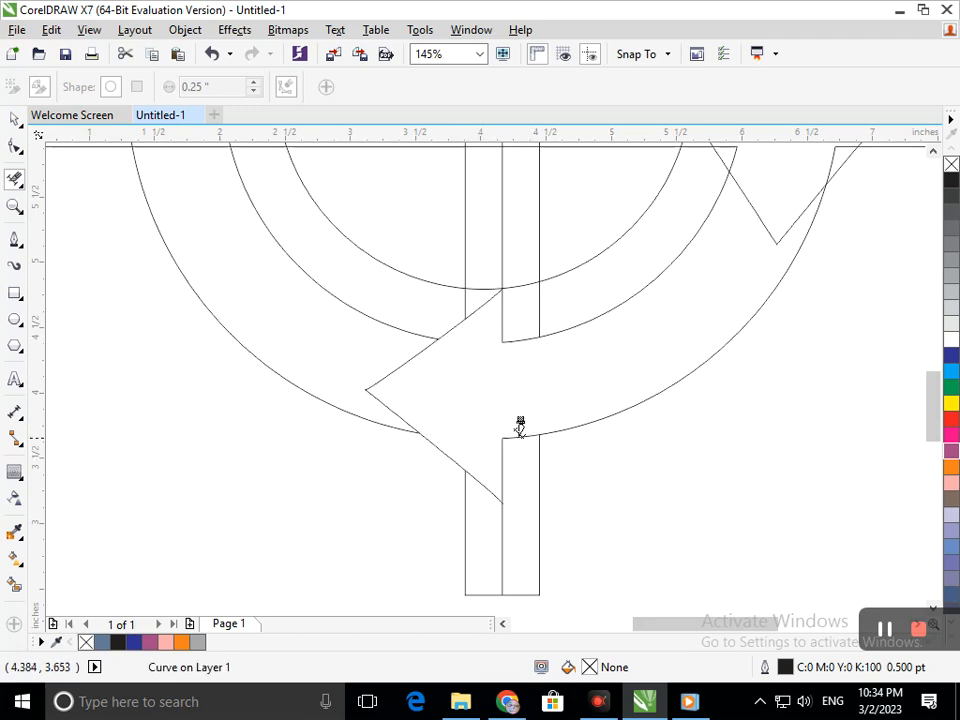
Step: At the left-hand arrowhead, delete the bar's middle and lower lines between the outer and middle circles and the outer circle piece above the centre line
key(shift+F4)
key(F2)
drag(305, 294, 438, 384)
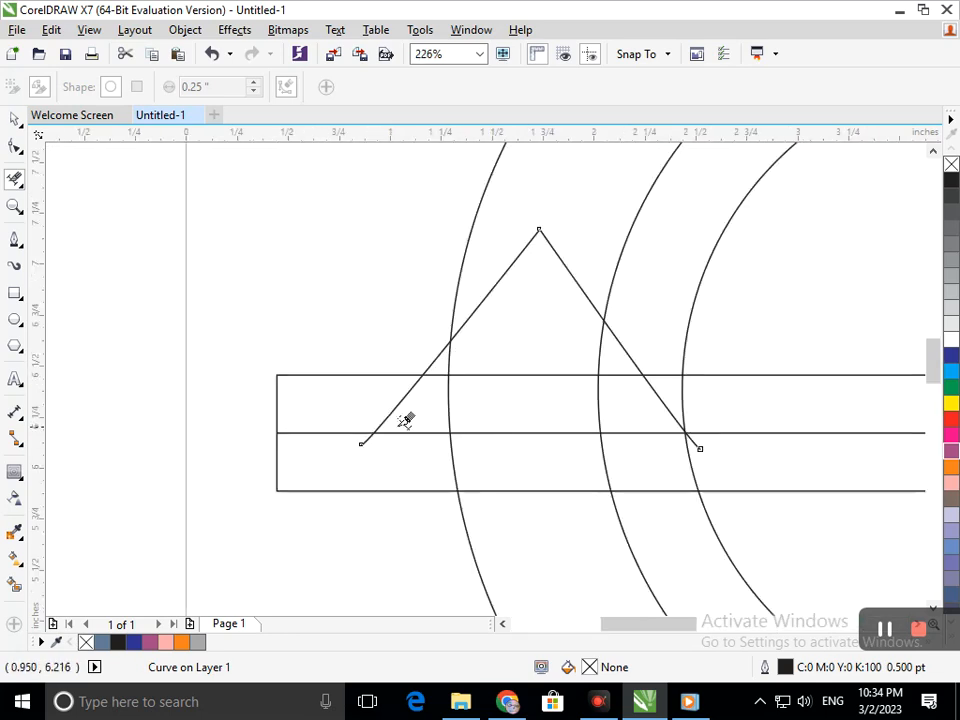
click(516, 433)
drag(518, 441, 540, 512)
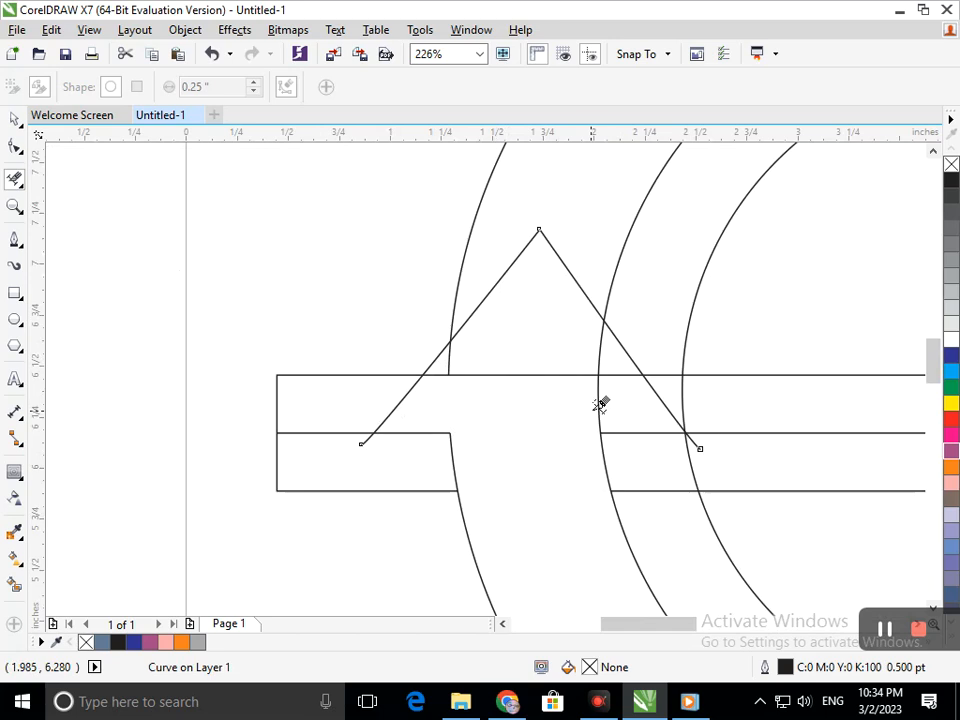
Step: Trim the left-hand arrowhead's ends at the horizontal centre line and delete the bar line and circle pieces inside the arrowhead
scroll(757, 457, up, 4)
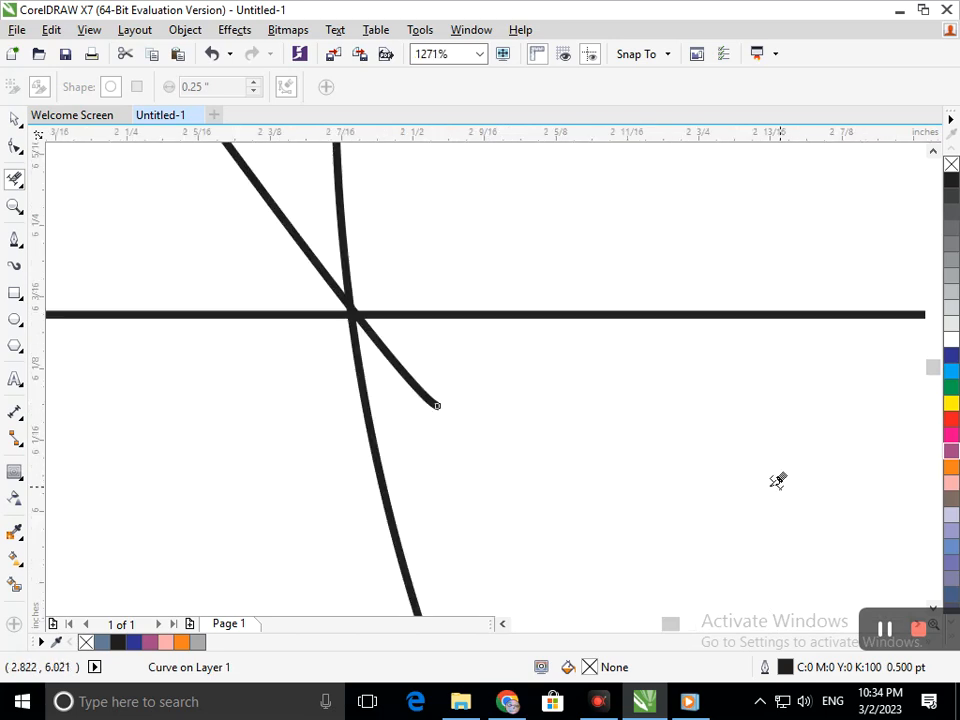
click(428, 380)
scroll(435, 426, down, 4)
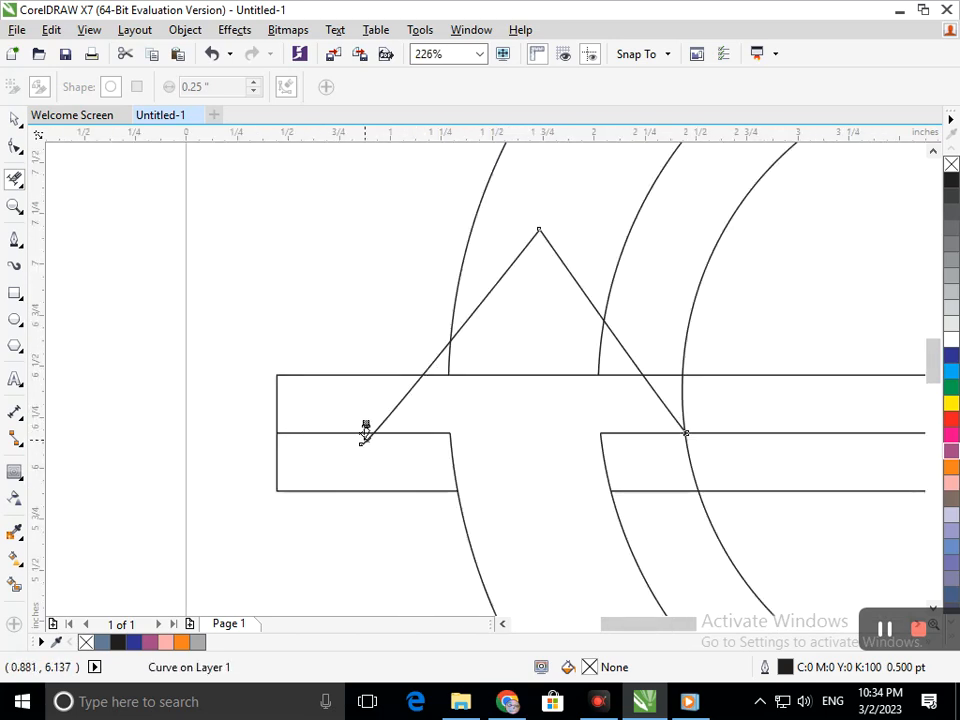
drag(374, 463, 323, 436)
click(441, 374)
drag(611, 366, 580, 398)
Step: Trim both overshooting ends of the right-hand arrowhead where they cross the horizontal centre line
key(F2)
drag(446, 345, 559, 407)
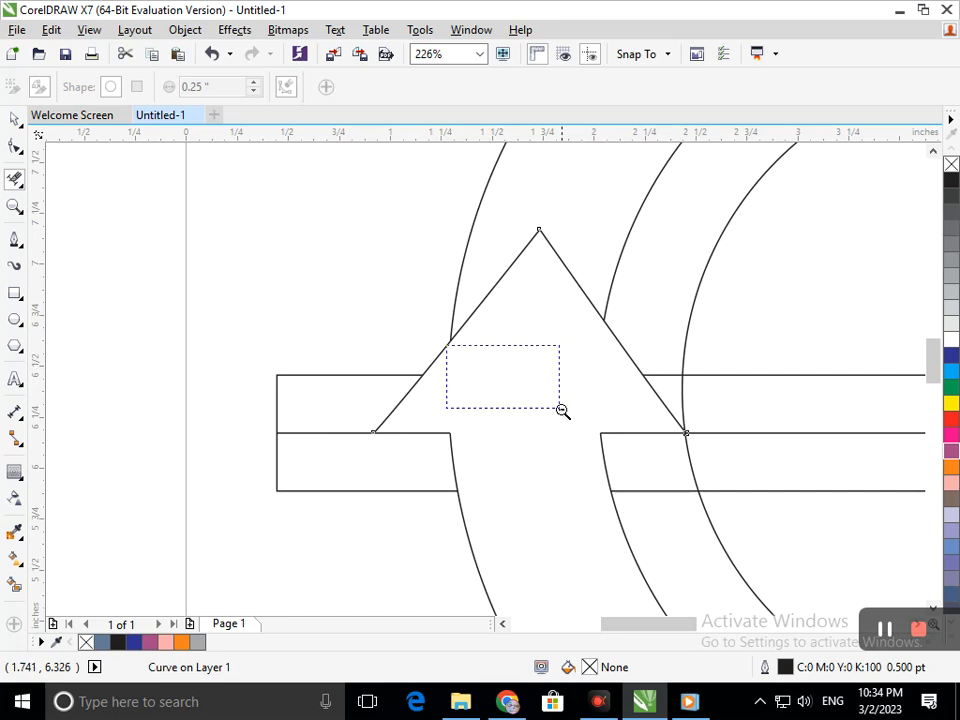
key(F3)
key(F2)
drag(501, 318, 611, 403)
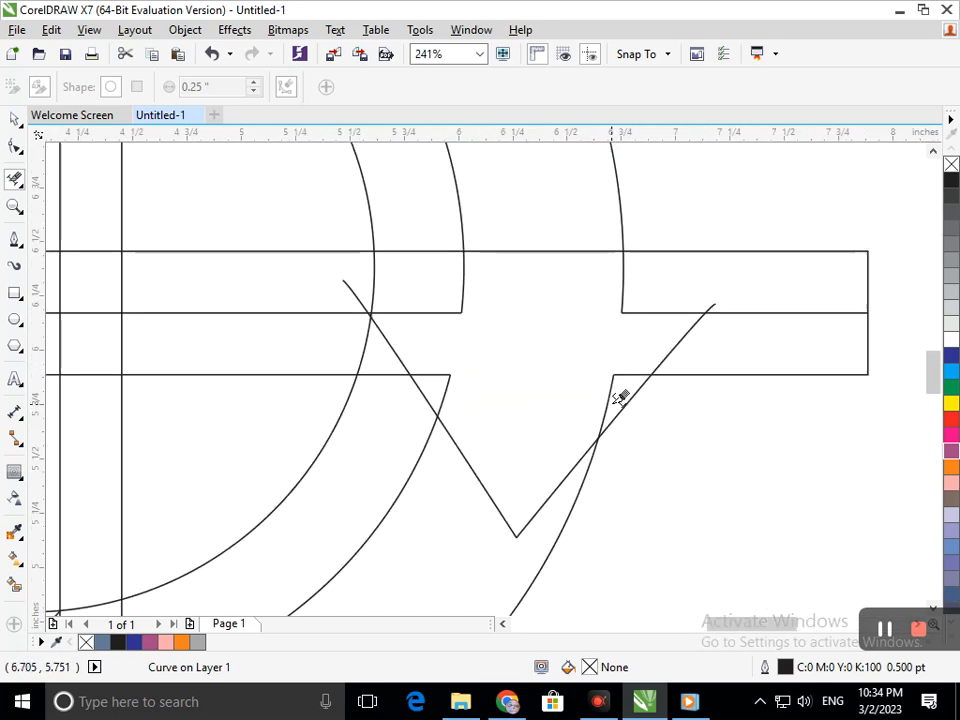
click(358, 290)
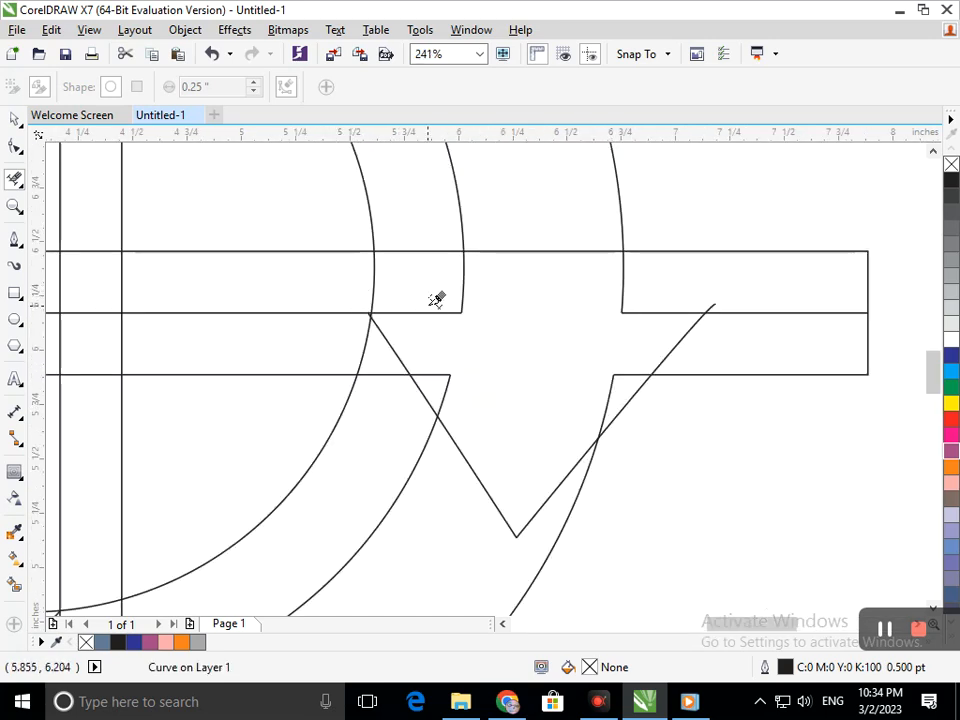
scroll(690, 315, up, 4)
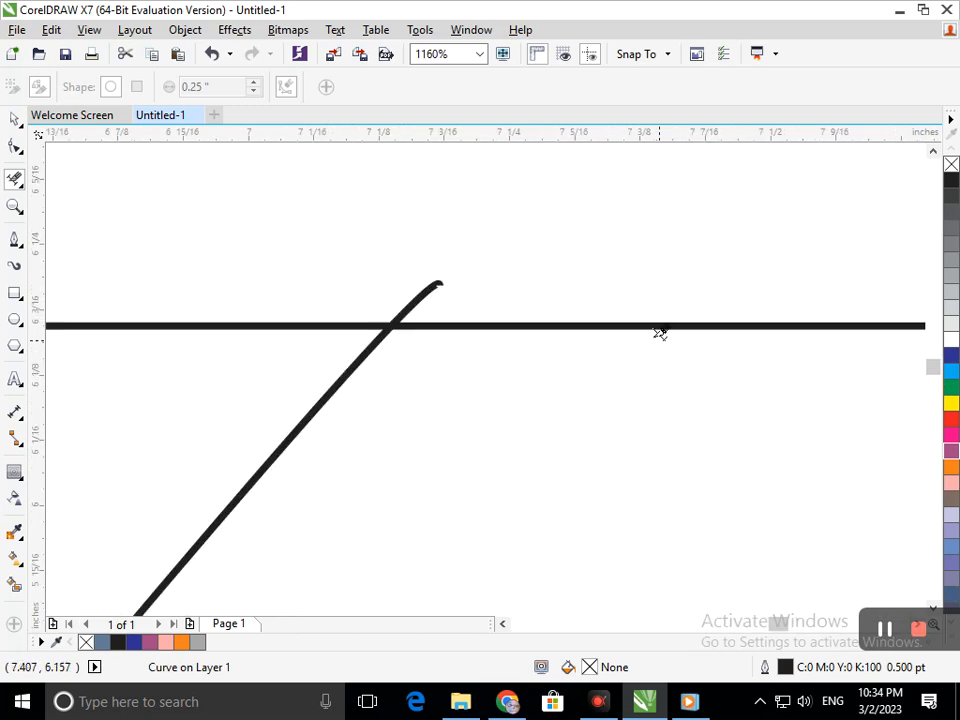
click(420, 295)
scroll(452, 326, down, 4)
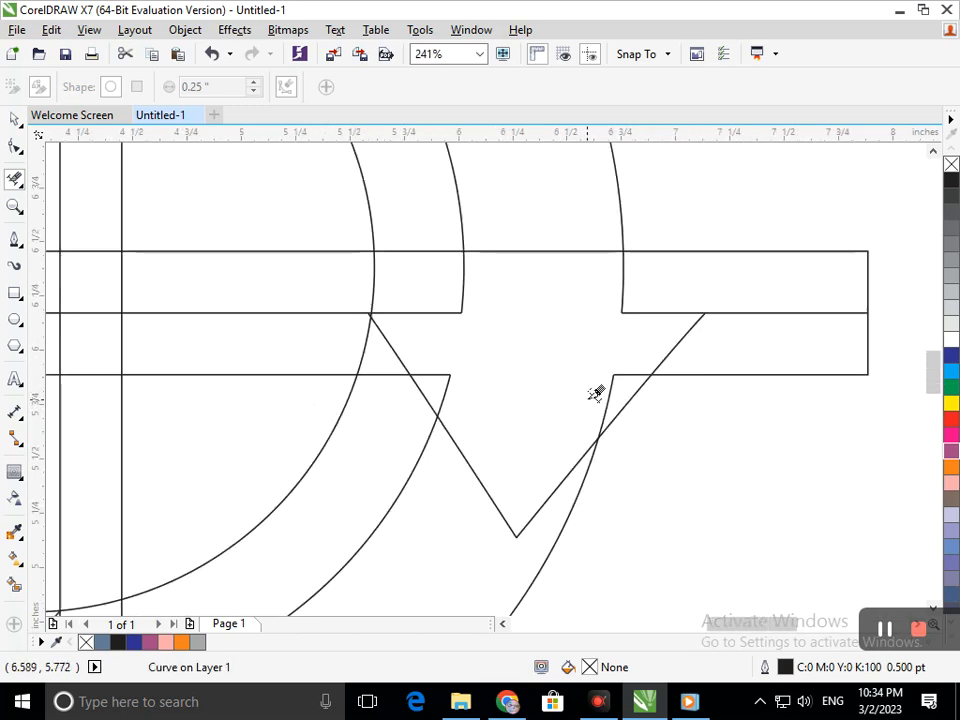
Step: Delete the lower bar line pieces and the outer and middle circle pieces inside the right-hand arrowhead
click(633, 376)
click(614, 370)
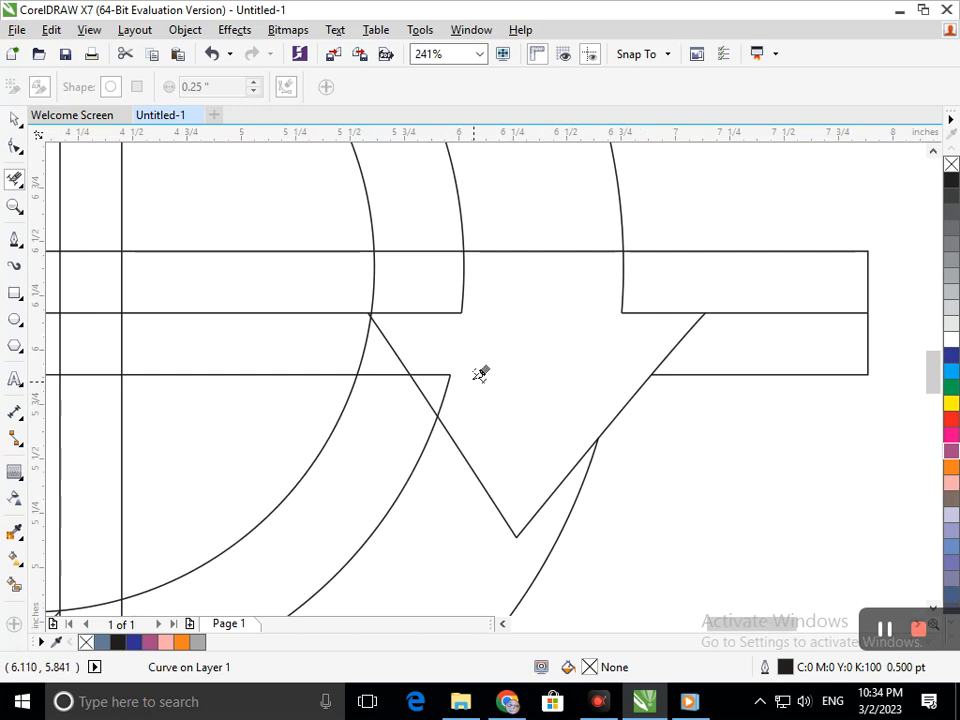
scroll(450, 381, down, 4)
drag(500, 305, 657, 363)
click(432, 380)
Step: Move the middle circle's open end node beside the top arrowhead so its arc meets the arrowhead's lower edge
key(F3)
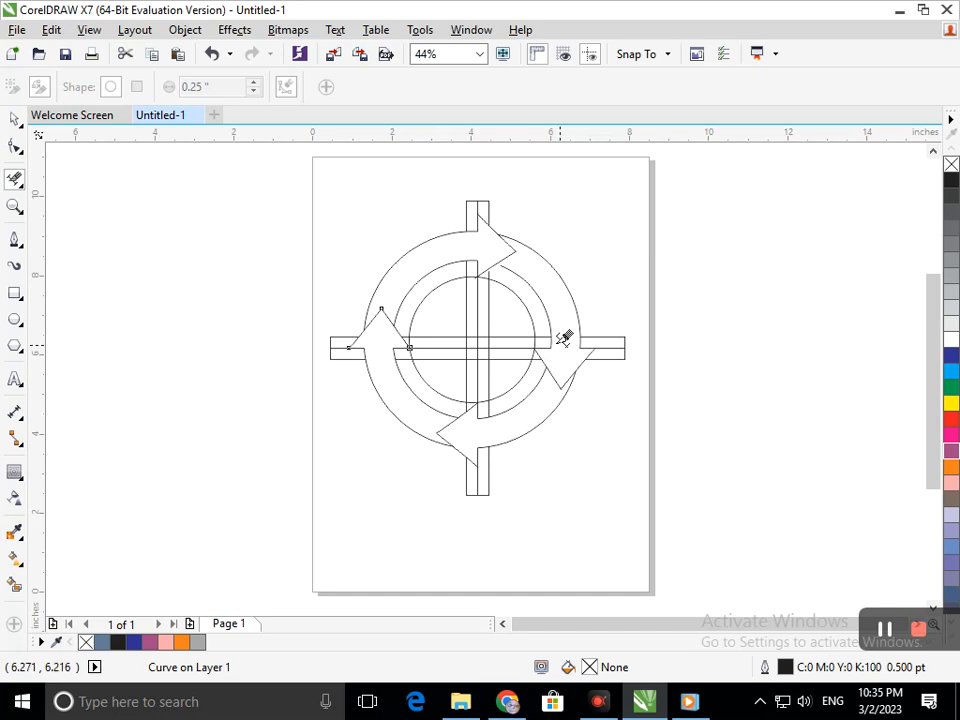
scroll(480, 248, up, 3)
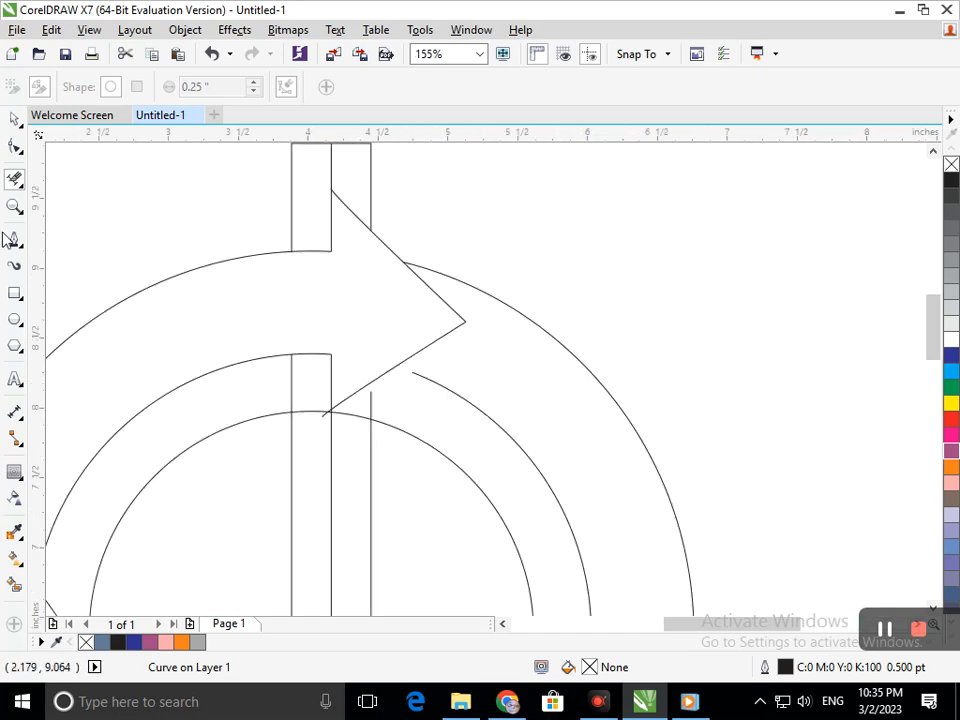
click(14, 147)
click(417, 381)
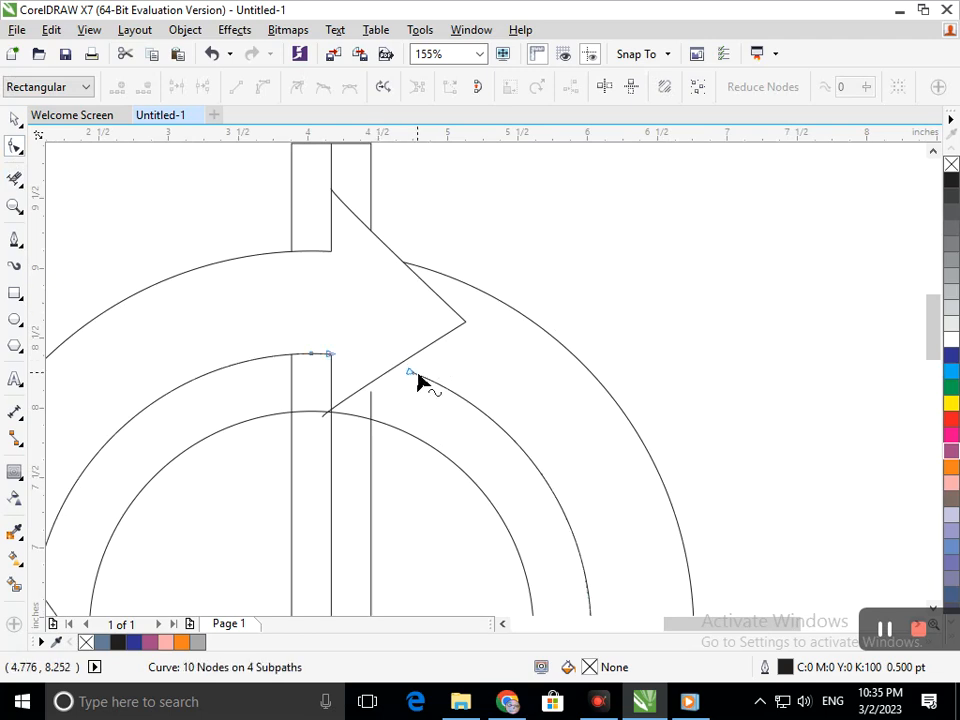
drag(413, 380, 390, 367)
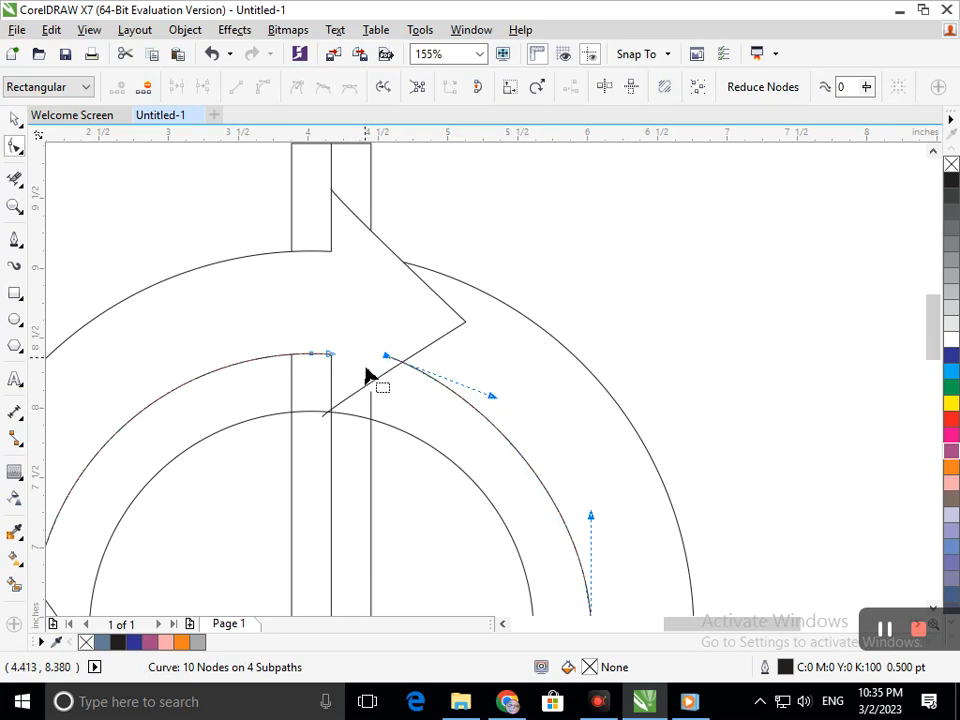
key(Down)
key(Down)
key(Down)
key(Down)
key(Down)
key(Down)
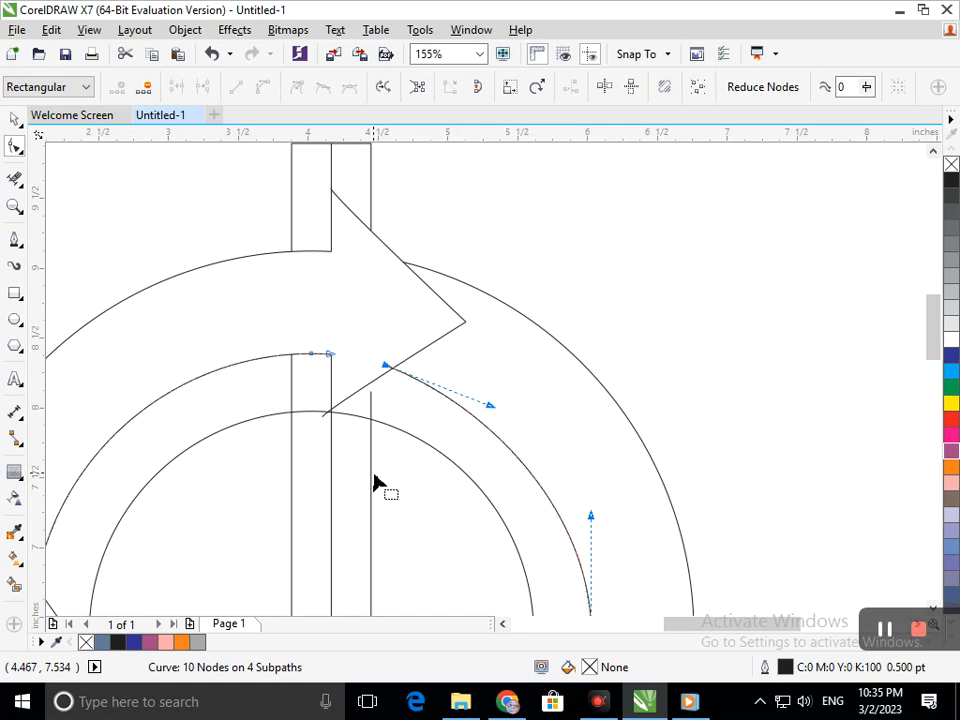
Step: Fill the four arrow segments with the blue-grey C:40 M:20 Y:0 K:40 using Smart Fill
key(shift+F4)
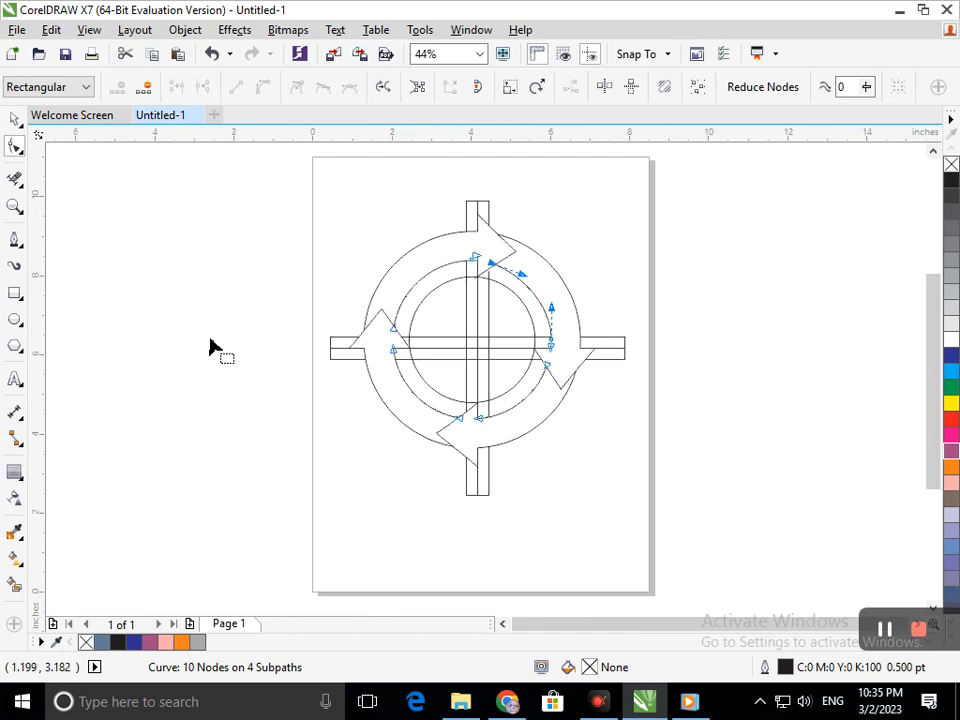
click(495, 438)
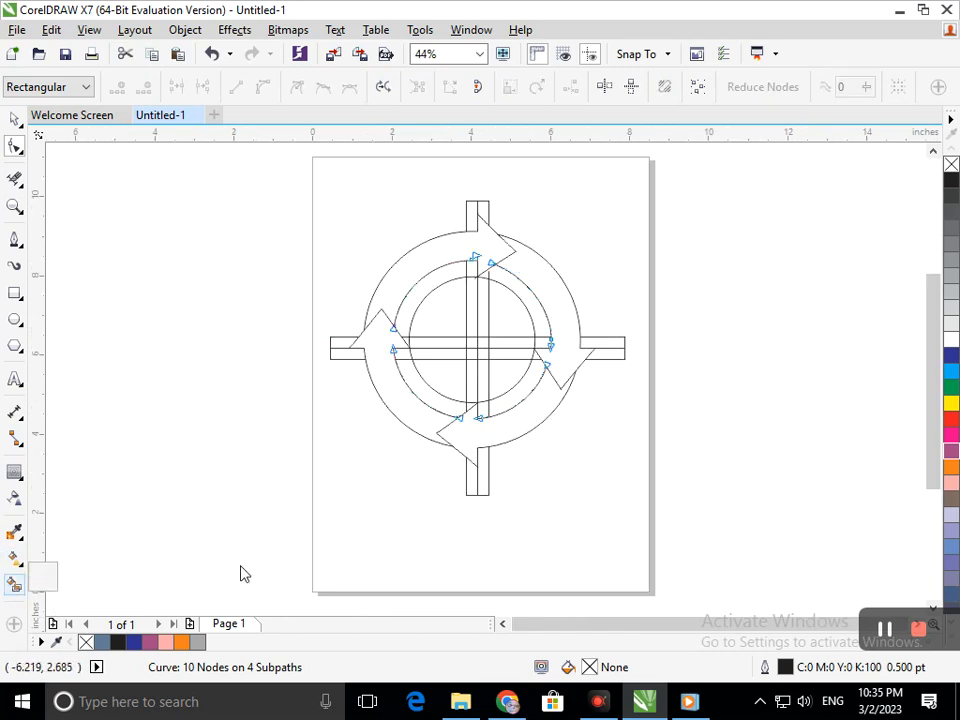
click(12, 120)
click(112, 398)
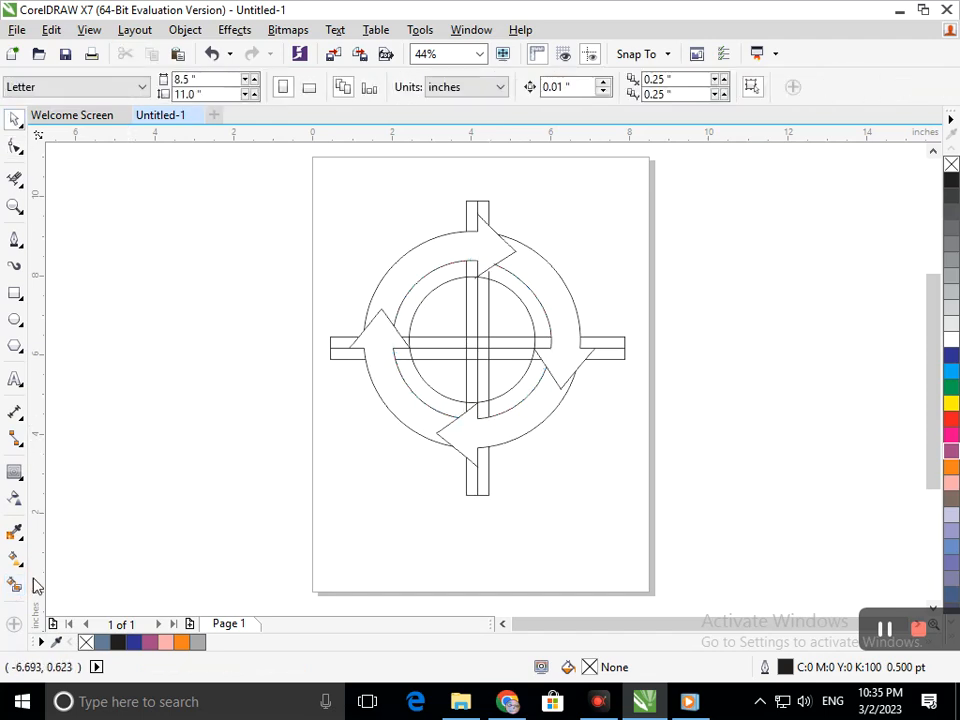
click(15, 585)
click(518, 432)
click(561, 339)
click(488, 248)
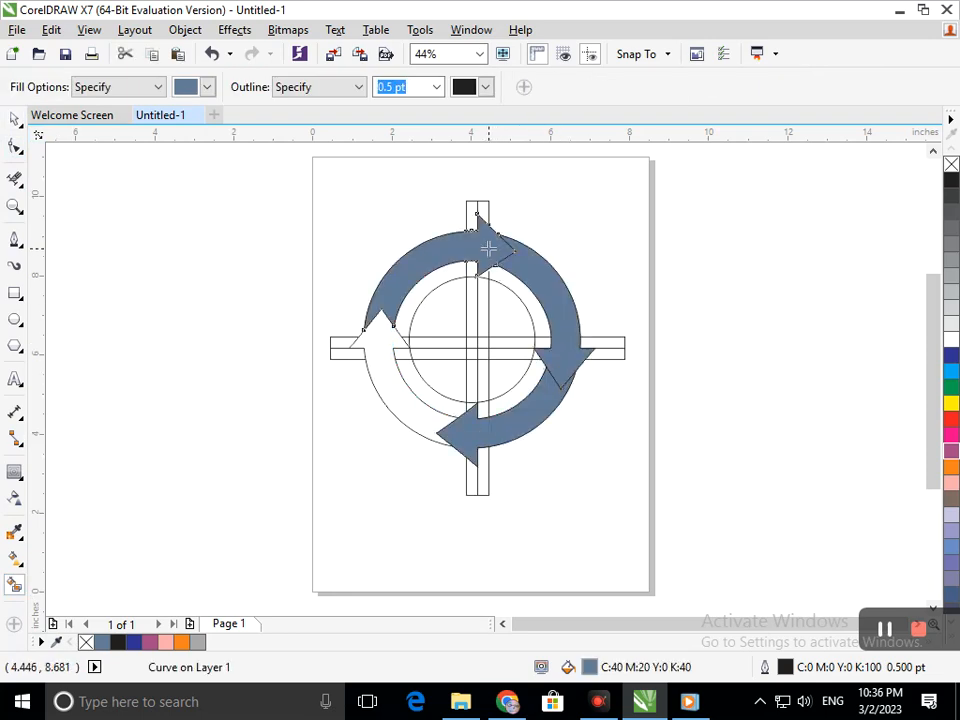
click(391, 405)
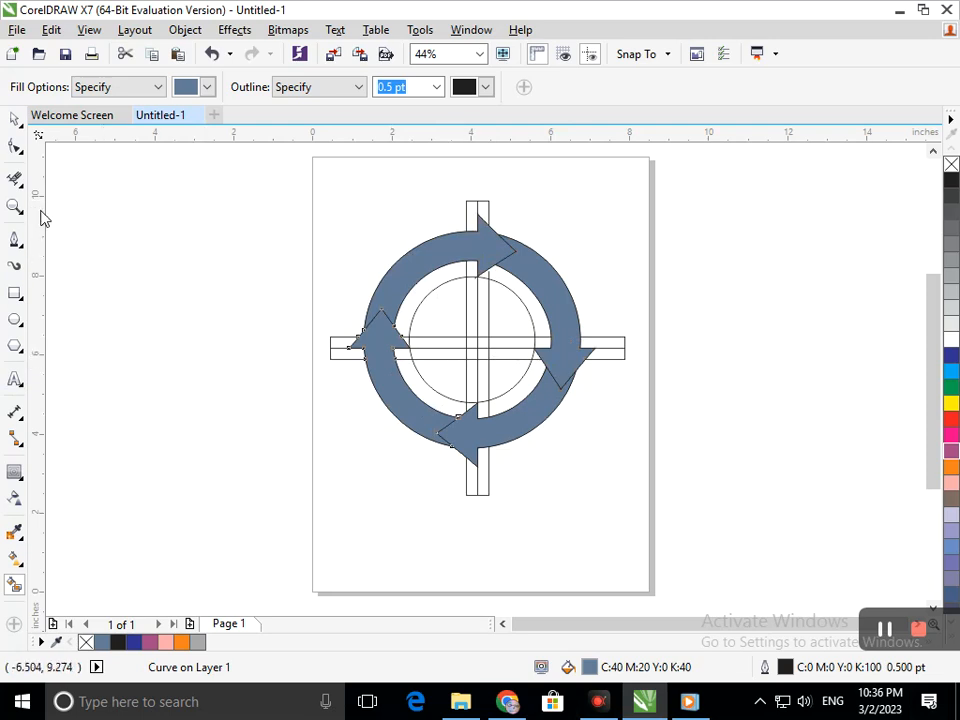
Step: Try to move the vertical bar outline leftward, and undo the move
click(20, 121)
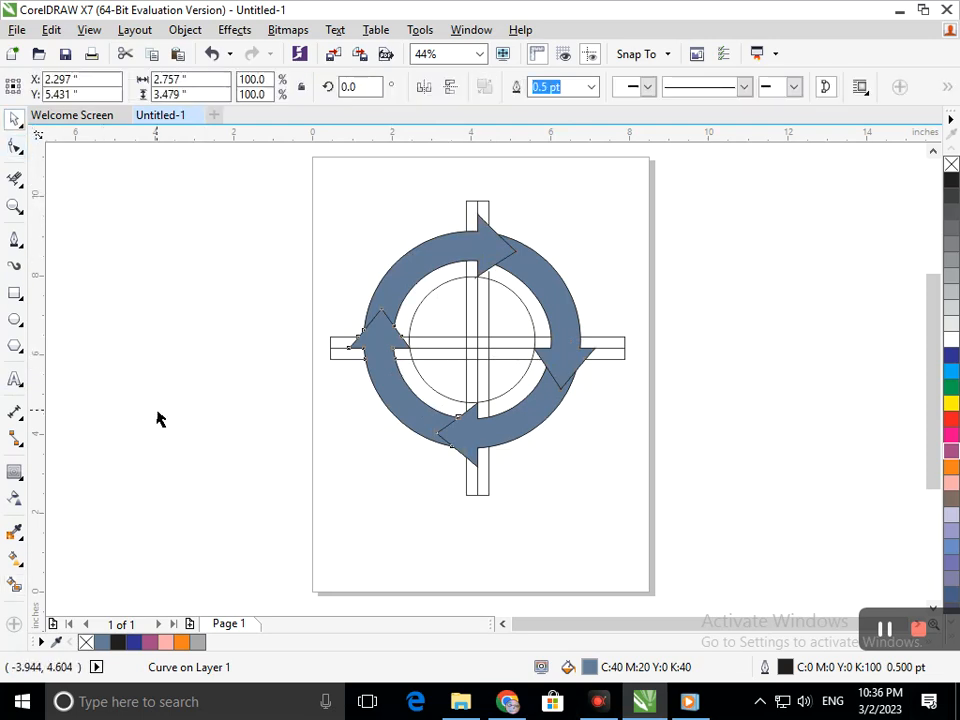
click(157, 412)
click(471, 493)
drag(467, 495, 441, 501)
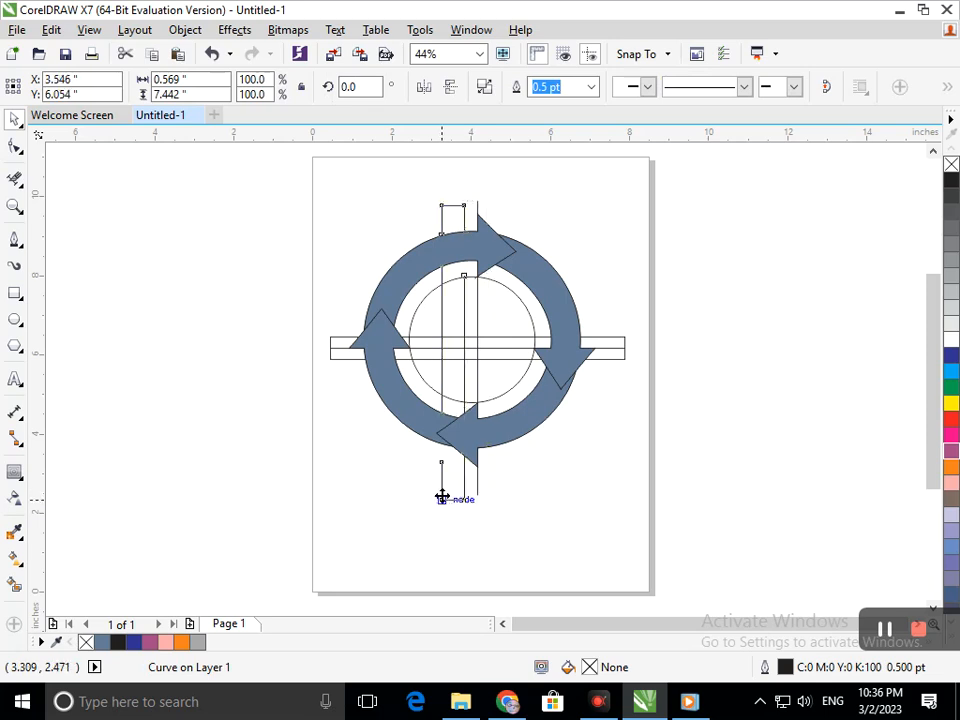
key(ctrl+z)
Step: Nudge the vertical bar outline and its centre line together about 0.16 inch leftward, centring them on the innermost circle
click(484, 506)
click(466, 491)
shift+click(478, 493)
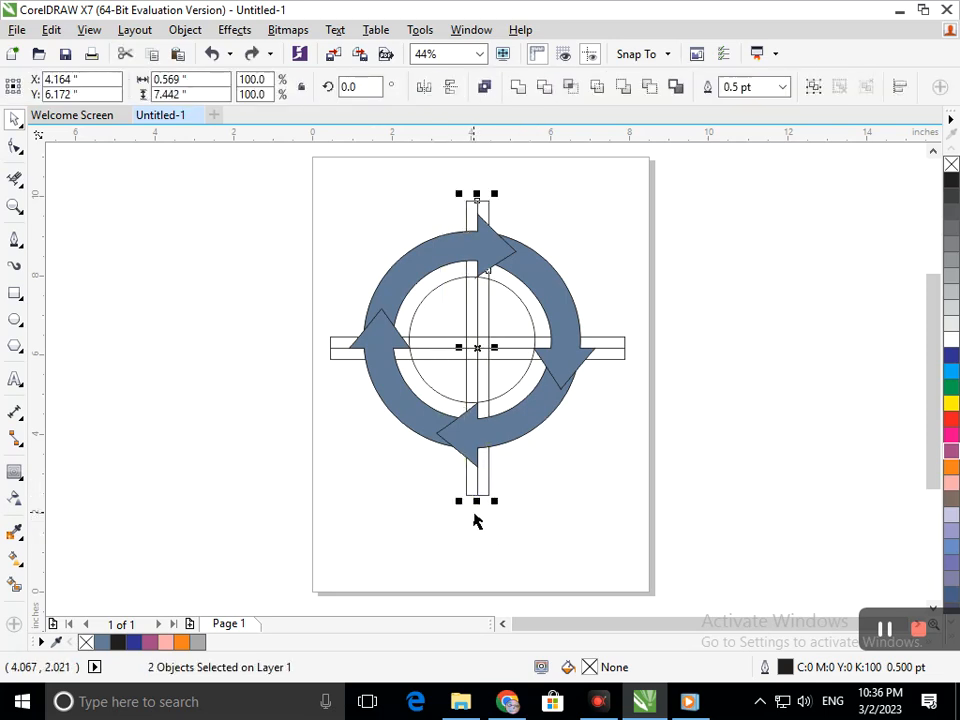
key(Left)
key(Left)
key(Left)
key(Left)
key(Left)
key(Left)
key(Left)
key(Left)
key(Left)
key(Left)
key(Left)
key(Left)
key(Left)
key(Left)
key(Left)
key(Left)
key(Left)
key(Right)
click(475, 520)
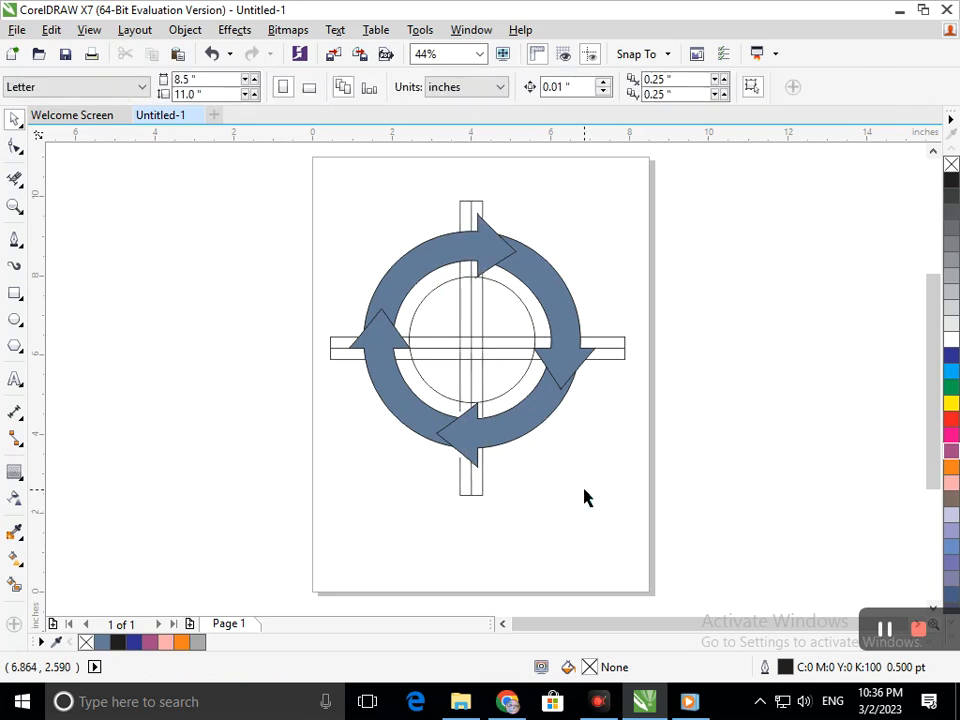
Step: Try filling the four quadrants of the innermost circle with the blue-grey C:40 M:20 Y:0 K:40 using Smart Fill
click(15, 584)
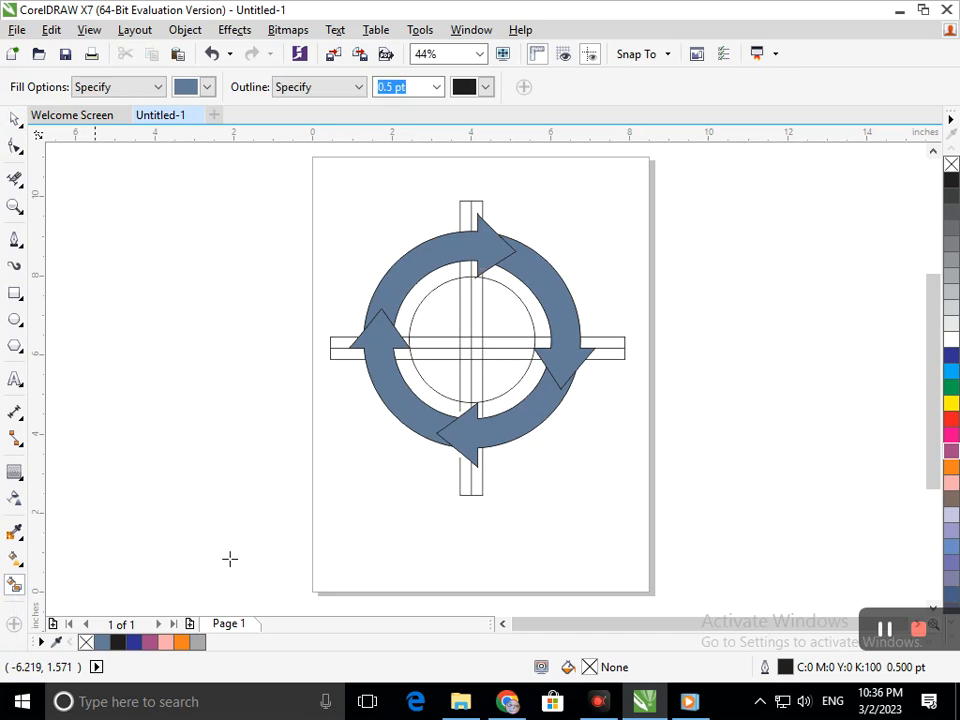
click(446, 368)
click(508, 374)
click(515, 328)
click(431, 315)
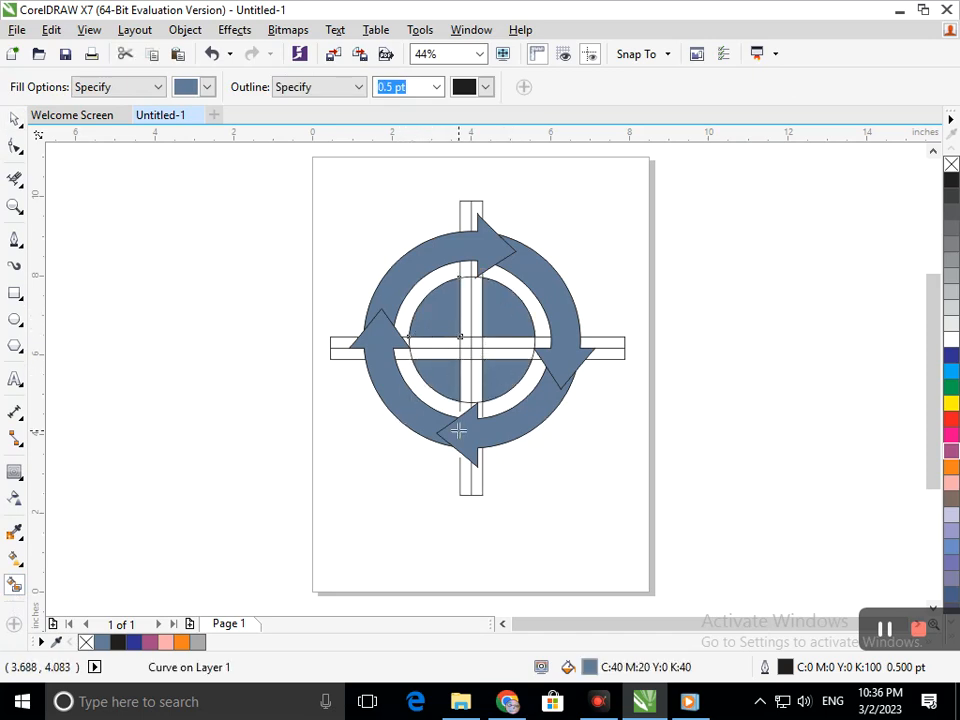
Step: Undo the fills of the innermost circle's quadrants
key(ctrl+z)
key(ctrl+z)
key(ctrl+z)
key(ctrl+z)
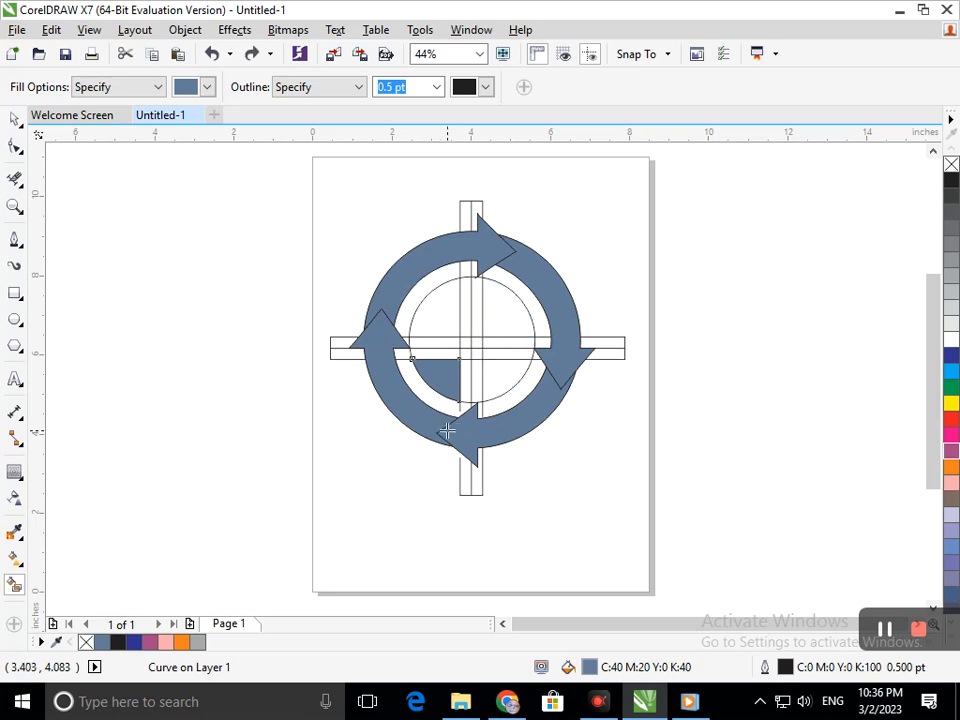
Step: Move the horizontal bar outline and its centre line together to about Y 6.39 inches, centring them on the innermost circle
click(15, 119)
drag(285, 388, 662, 328)
drag(628, 364, 619, 334)
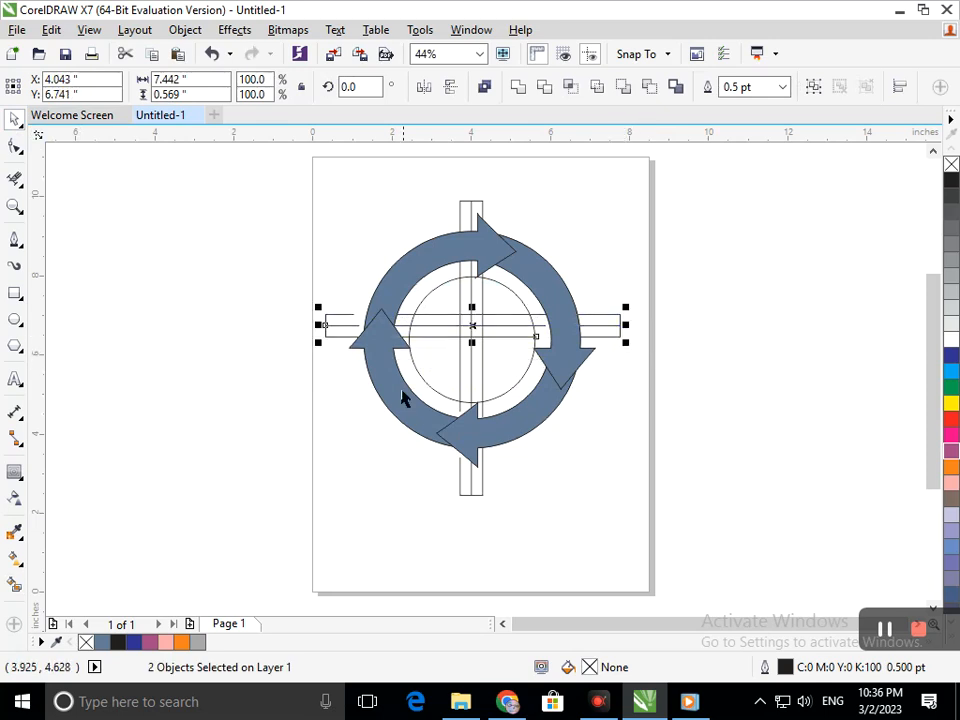
drag(470, 322, 471, 337)
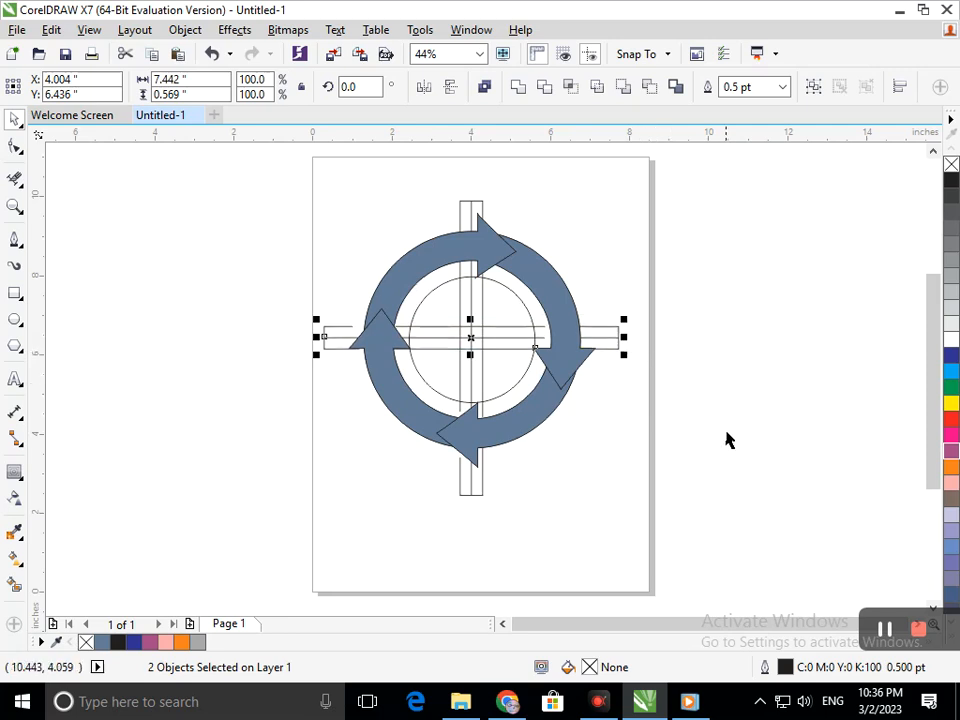
key(Down)
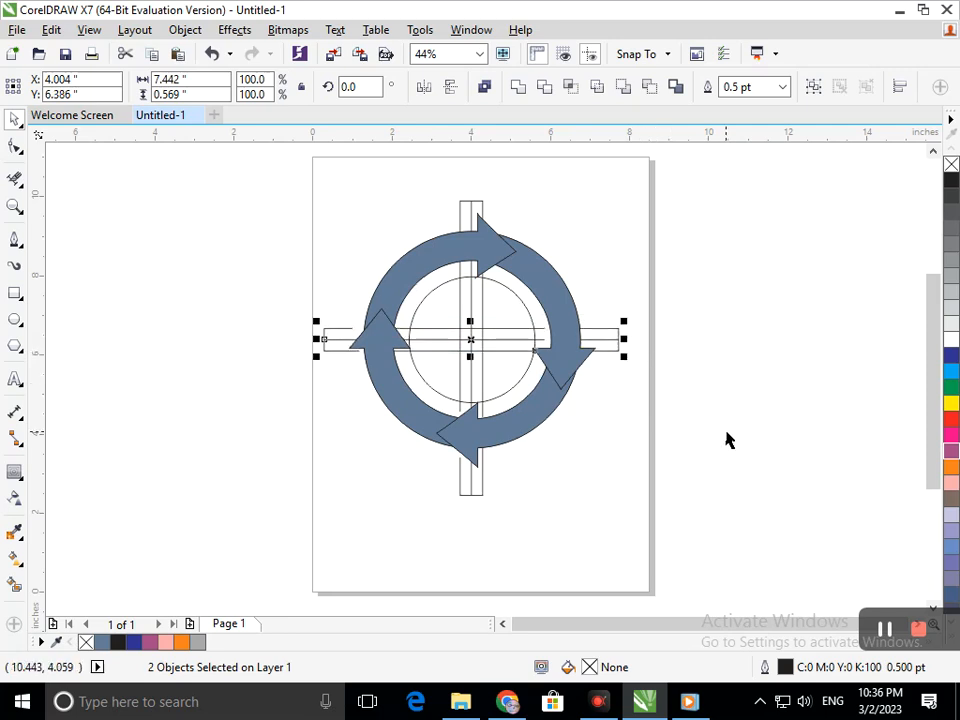
click(399, 506)
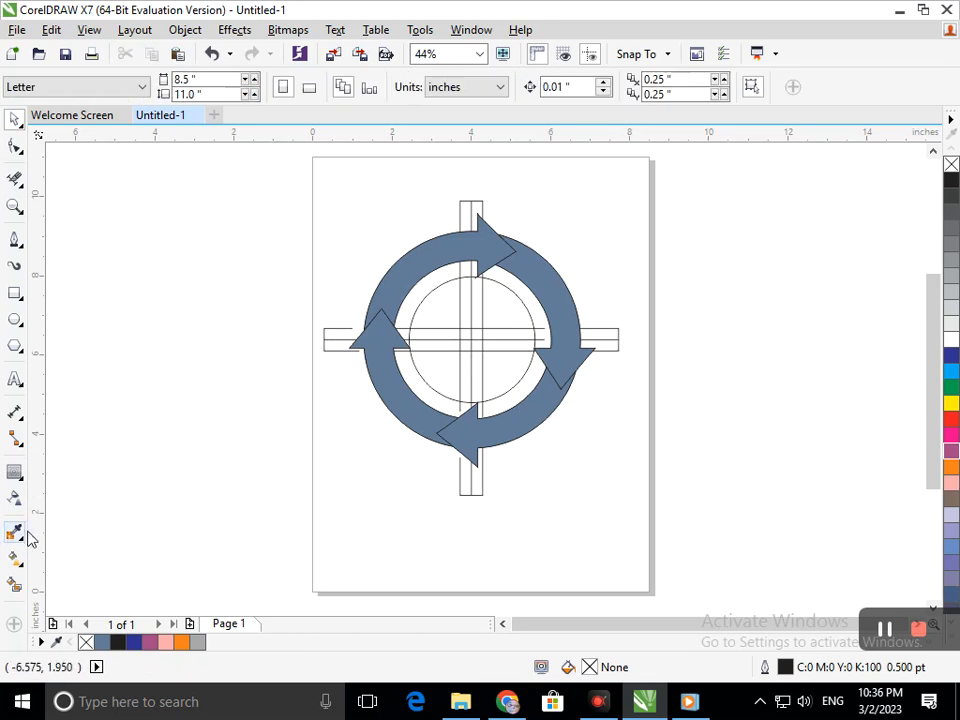
Step: Fill the four quadrants of the innermost circle with the blue-grey C:40 M:20 Y:0 K:40 using Smart Fill
click(10, 591)
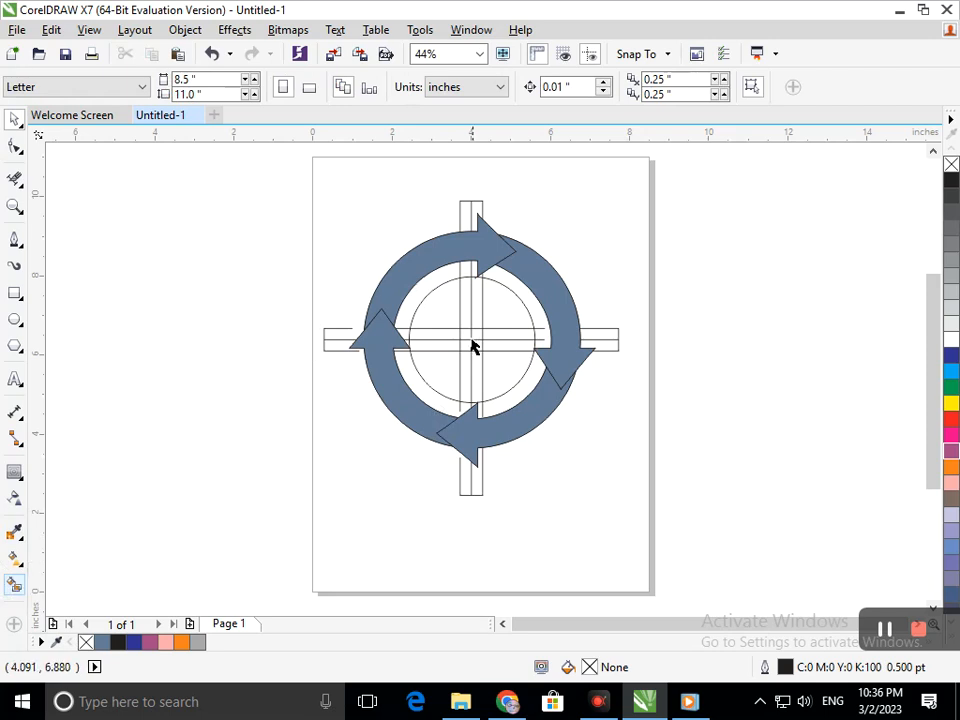
click(437, 386)
key(space)
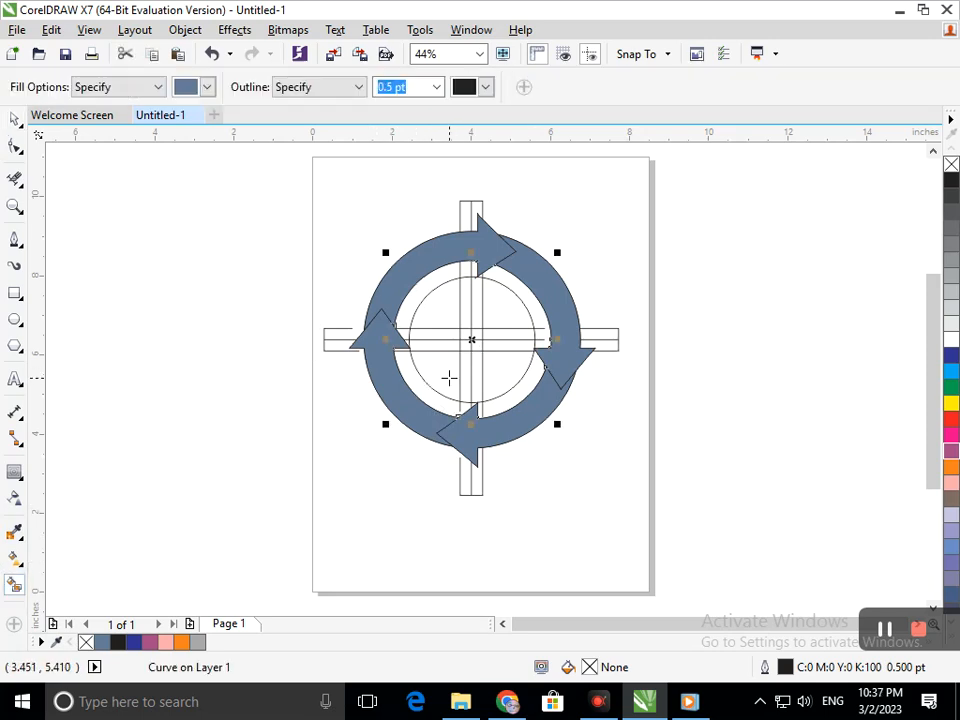
click(449, 377)
click(508, 371)
click(508, 313)
click(450, 312)
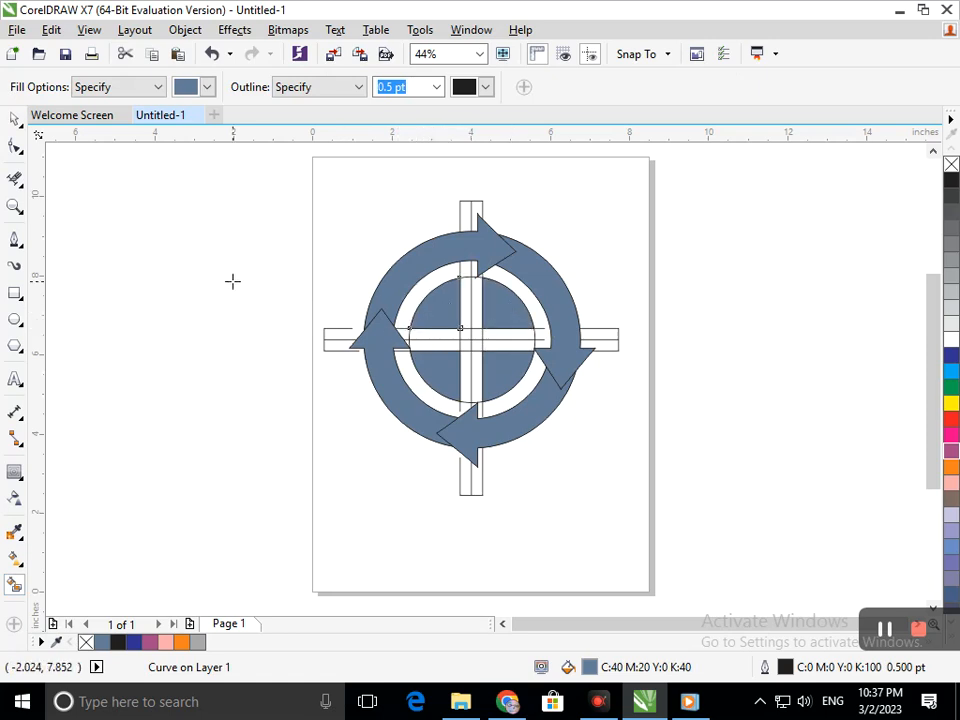
click(15, 119)
click(163, 384)
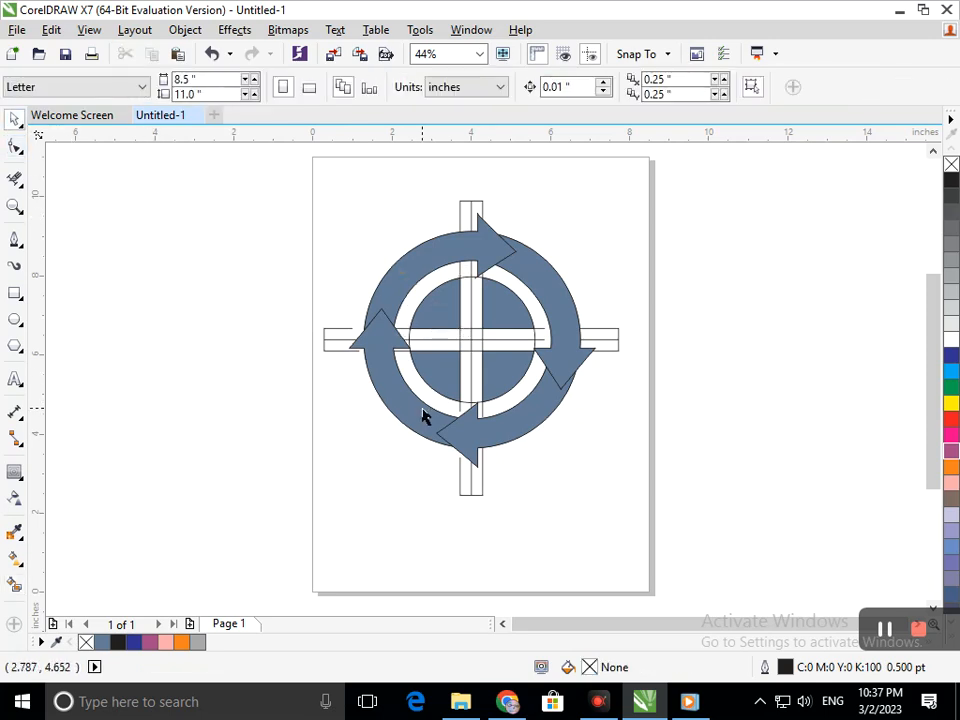
Step: Try moving the filled arrow segments away from the ring one at a time, undoing each move
drag(420, 415, 324, 478)
key(ctrl+z)
drag(519, 420, 579, 506)
key(ctrl+z)
drag(559, 313, 660, 271)
key(ctrl+z)
click(585, 508)
drag(435, 258, 325, 263)
key(ctrl+z)
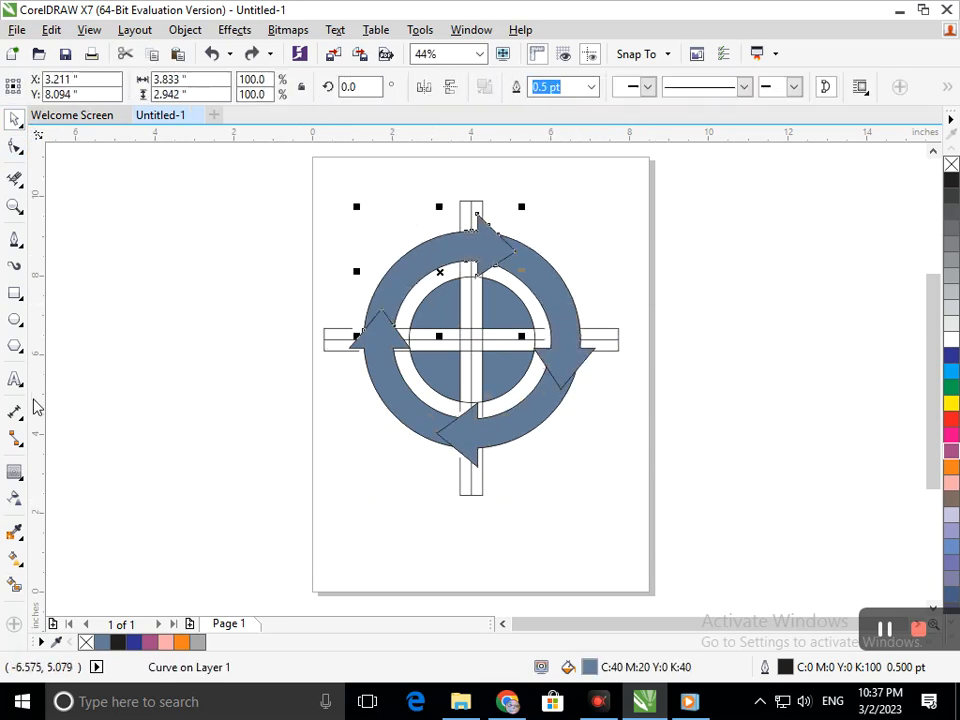
Step: Apply a linear fountain fill along the upper-left arrow segment, with the arrowhead end coloured RGB 242, 106, 106
click(20, 563)
click(56, 557)
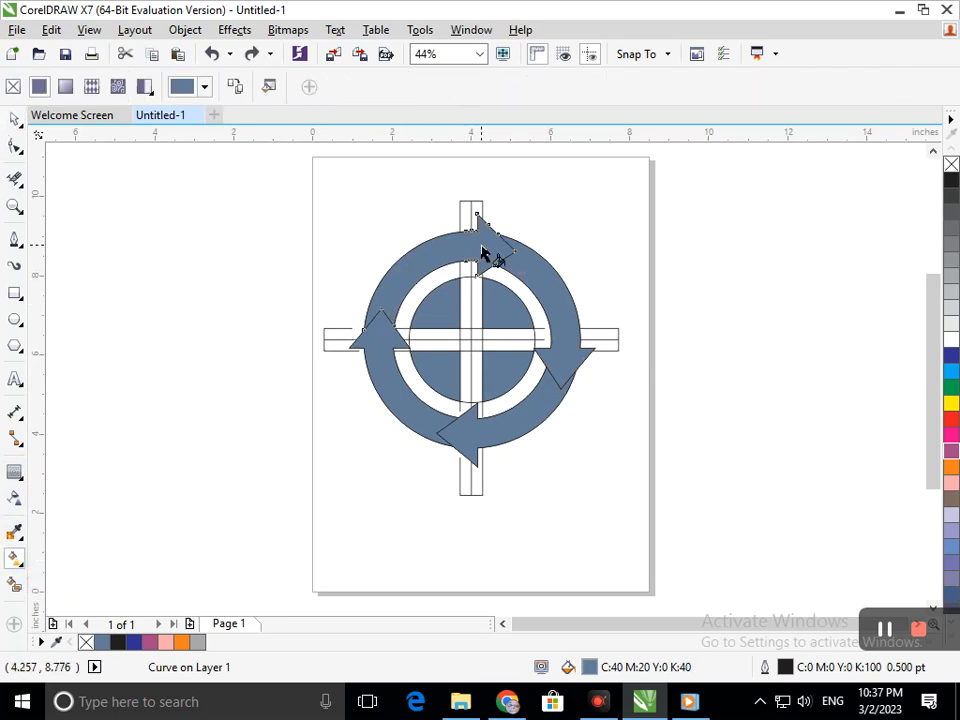
drag(370, 318, 495, 247)
click(485, 279)
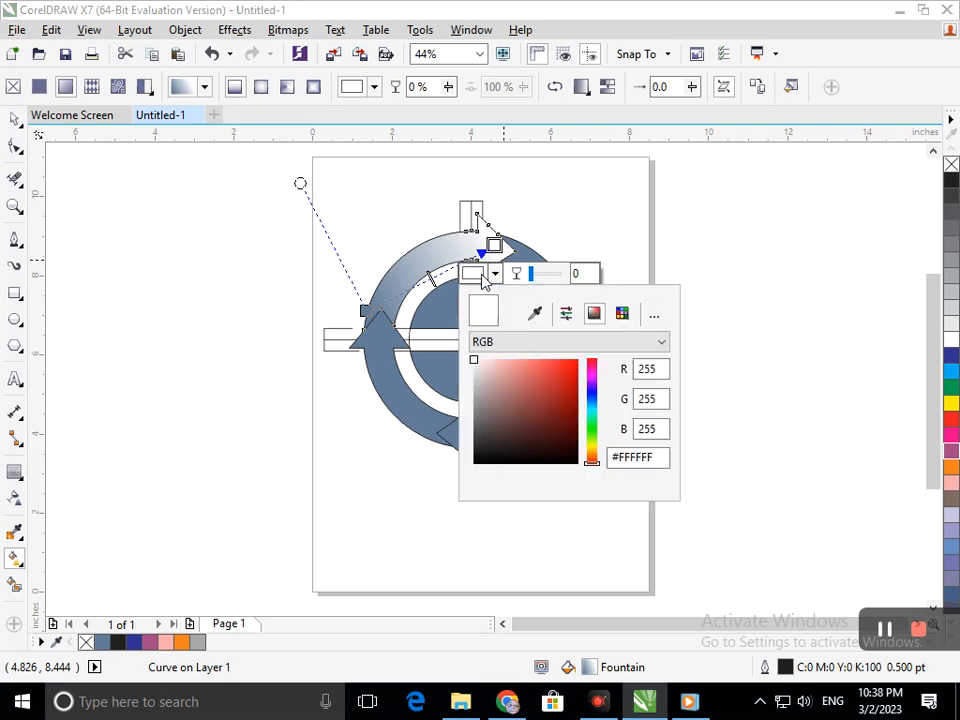
click(523, 365)
mouse_move(531, 369)
mouse_down()
mouse_move(545, 367)
mouse_move(523, 366)
mouse_move(531, 366)
mouse_up()
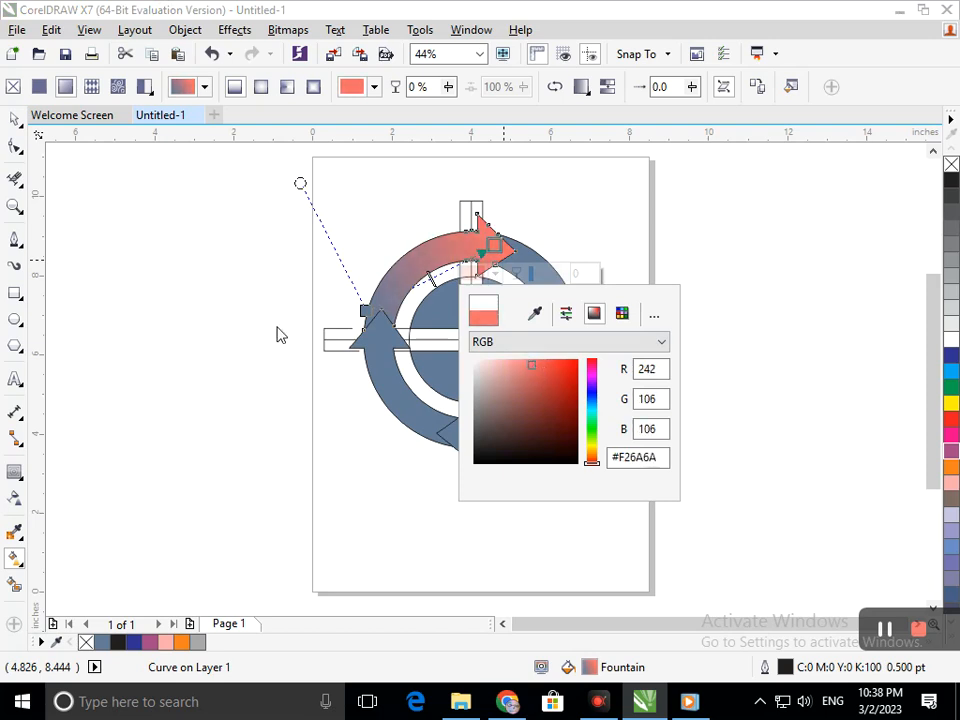
click(141, 233)
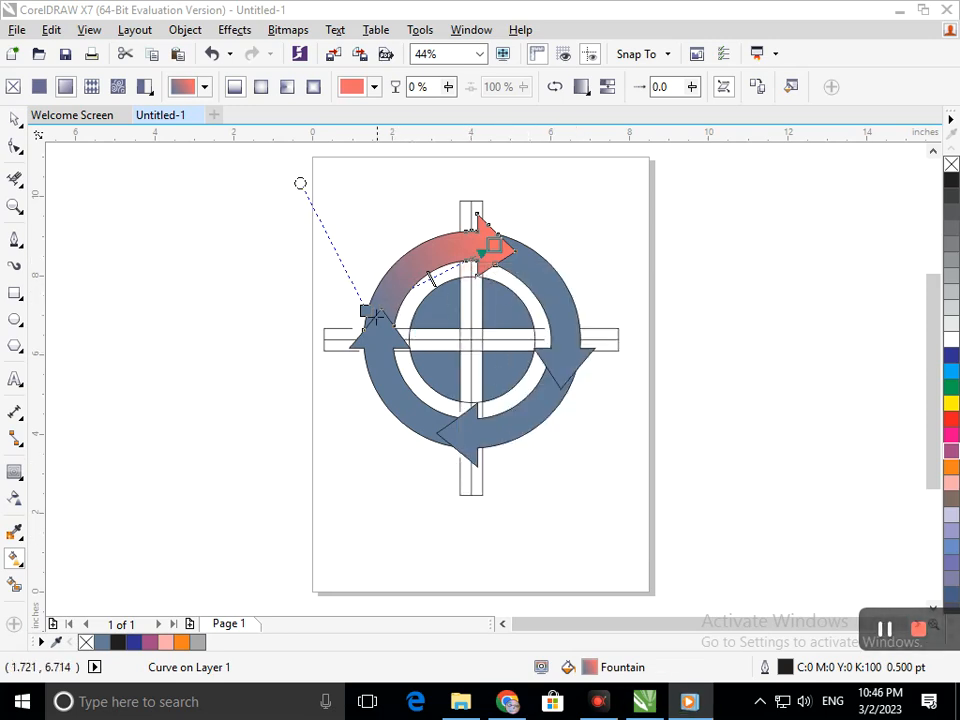
Step: Set the start colour of the upper-left arrow's fountain fill to yellow C:9 M:0 Y:74 K:0
click(364, 311)
click(357, 340)
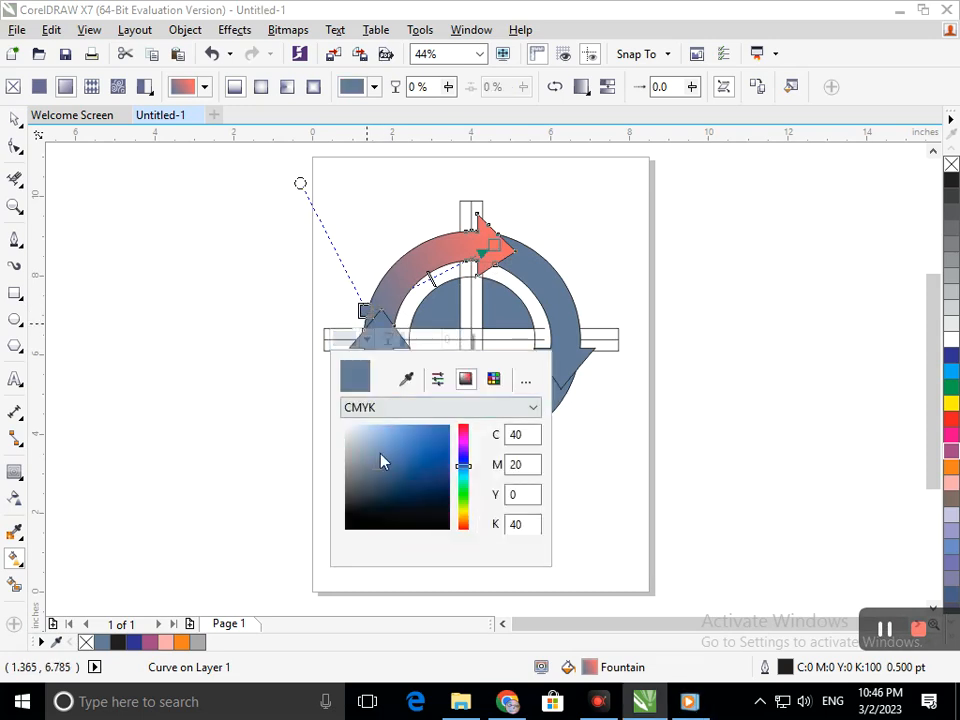
click(396, 425)
click(409, 428)
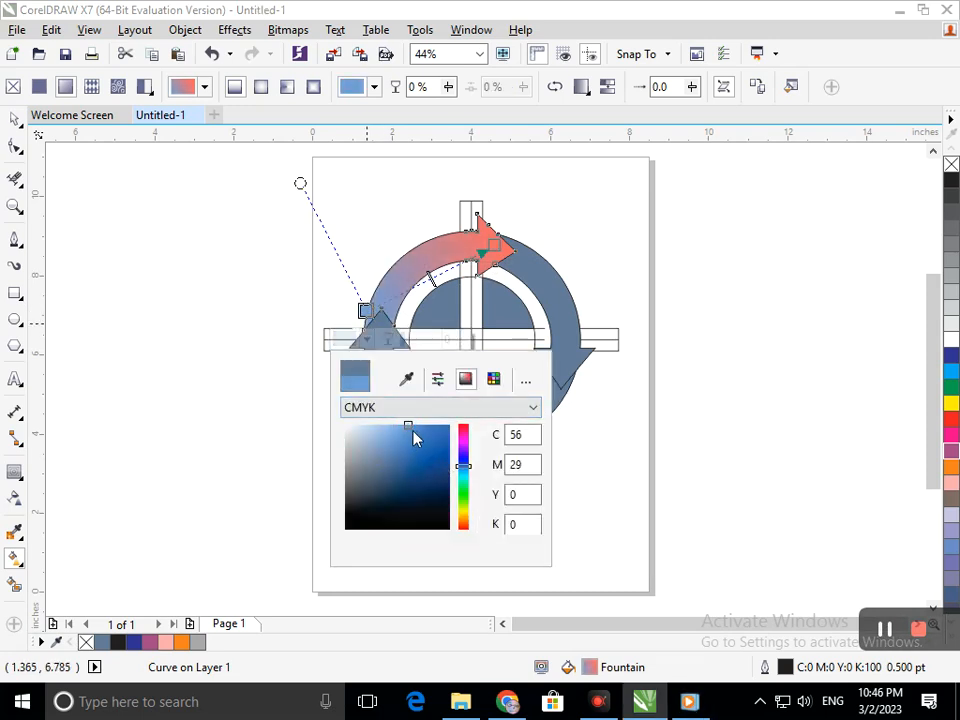
mouse_move(467, 517)
mouse_down()
mouse_move(457, 502)
mouse_move(467, 513)
mouse_up()
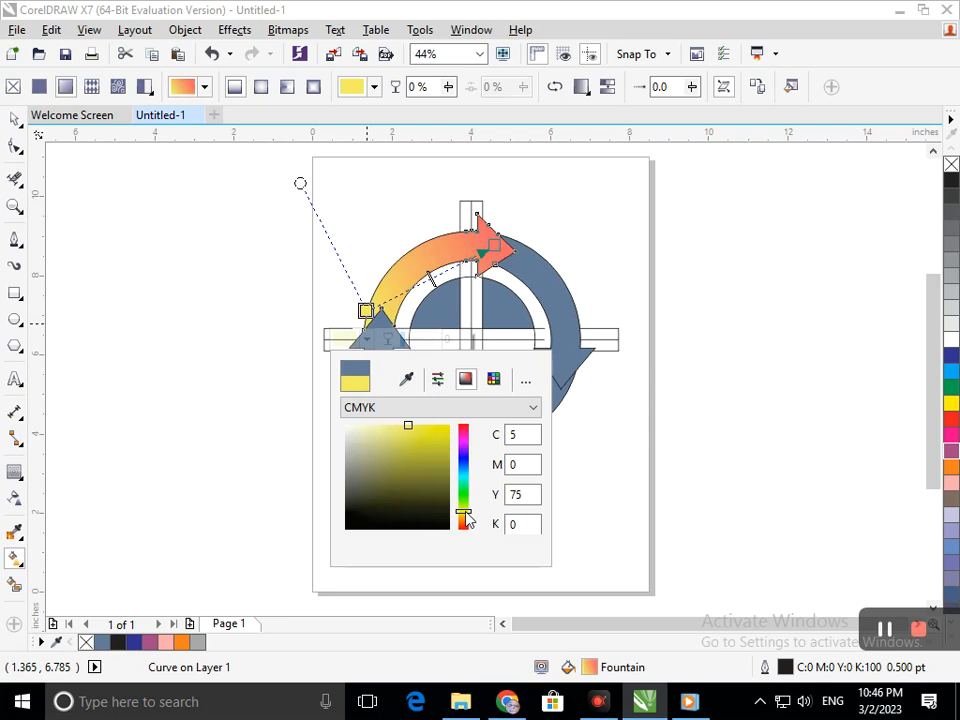
click(390, 426)
click(404, 430)
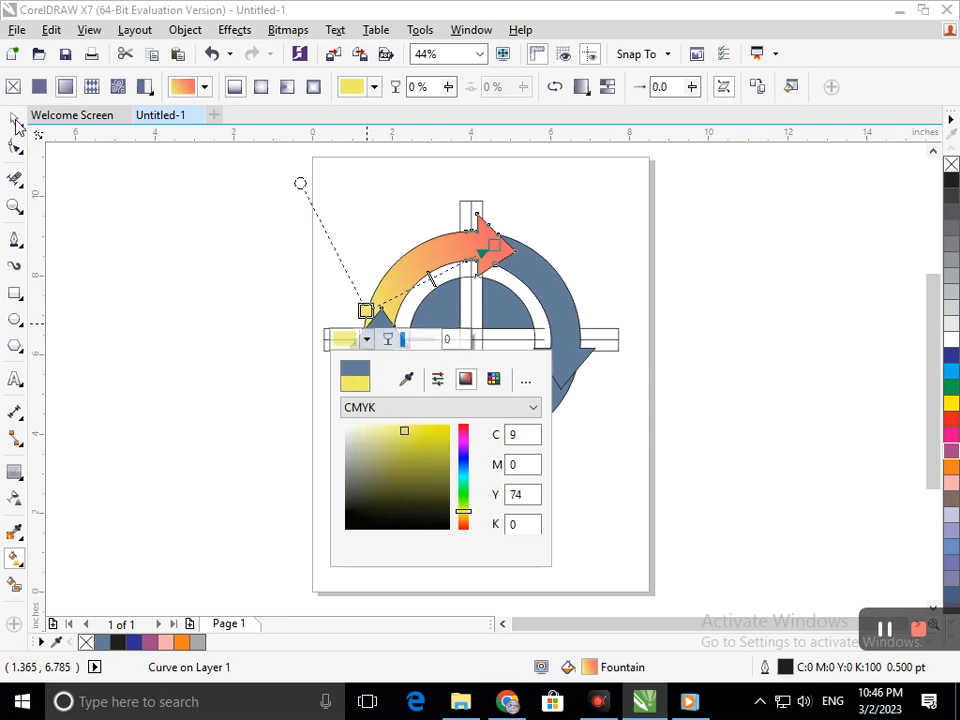
click(15, 120)
click(332, 306)
Step: Try moving the gradient arrow segment and the blue-grey segment right of it, undoing the moves
drag(420, 292, 229, 255)
key(ctrl+z)
drag(553, 300, 576, 293)
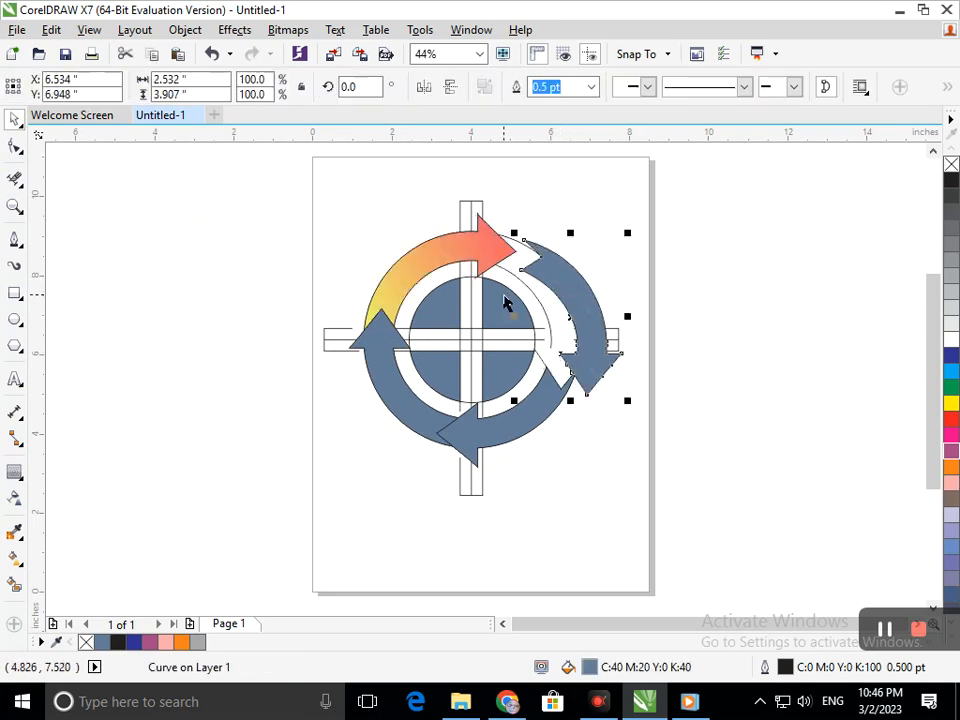
drag(505, 303, 478, 296)
Step: Select the three blue-grey arrow segments together and copy only the fill property from the upper-left gradient arrow onto them
shift+click(422, 420)
shift+click(372, 345)
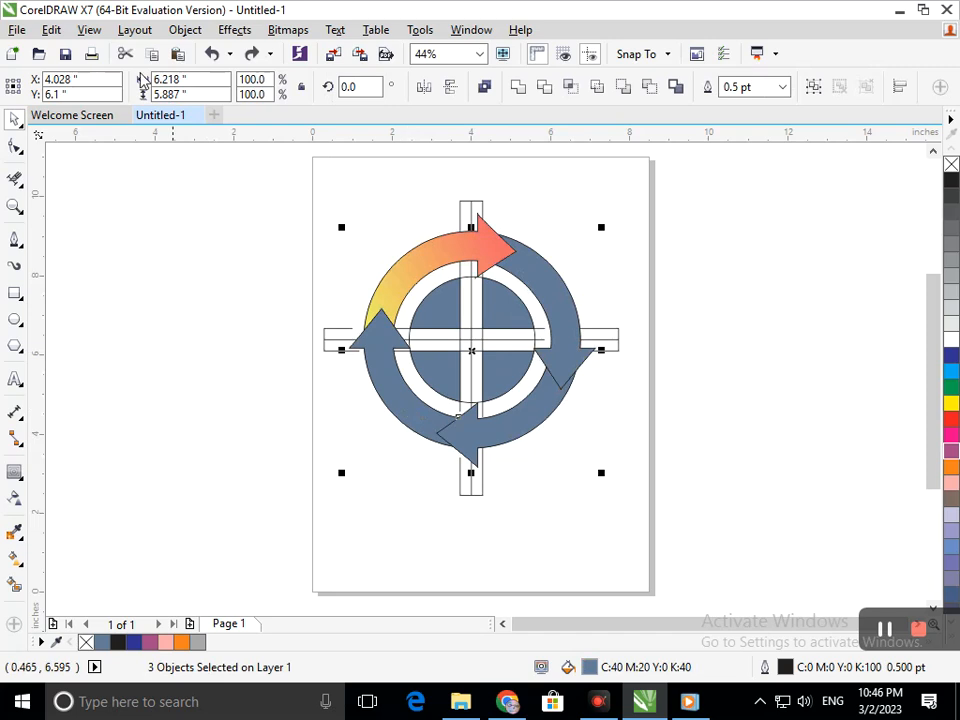
click(187, 30)
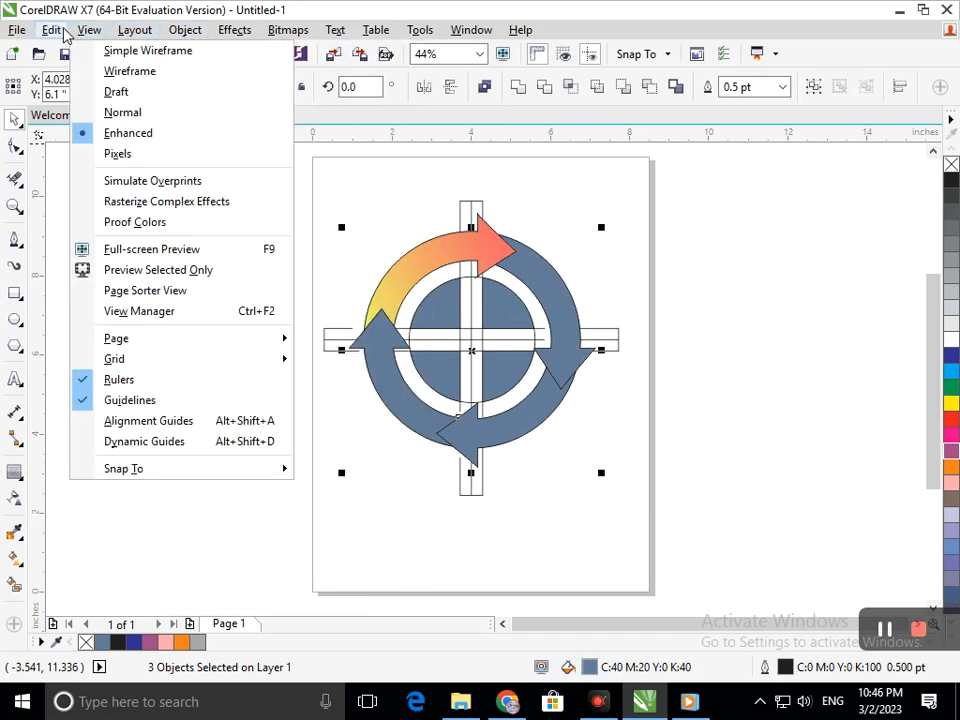
mouse_move(57, 35)
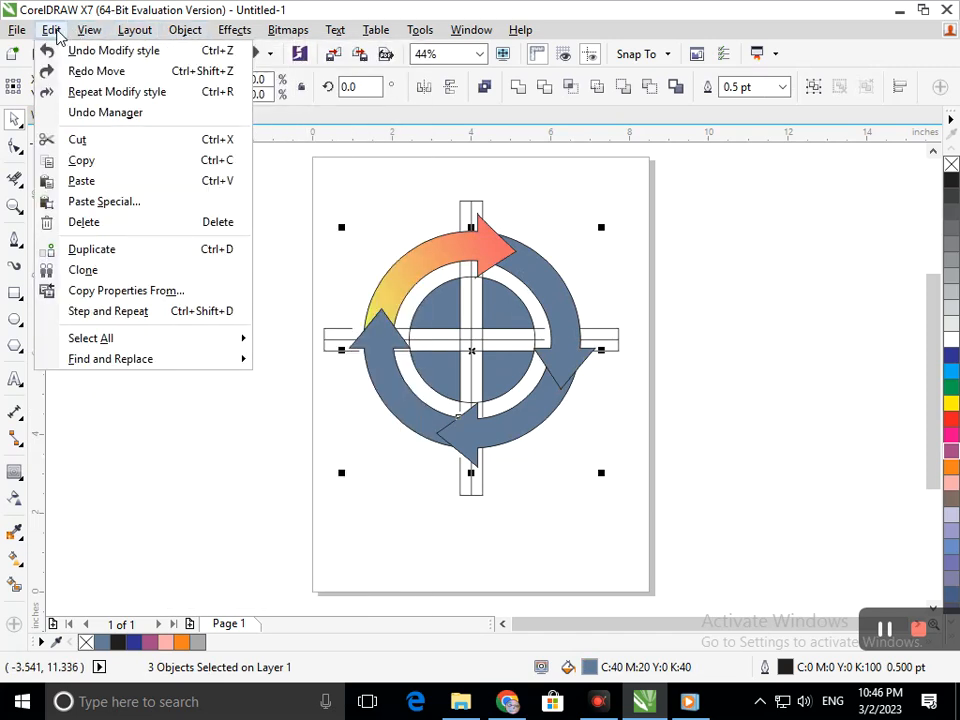
click(124, 290)
click(346, 331)
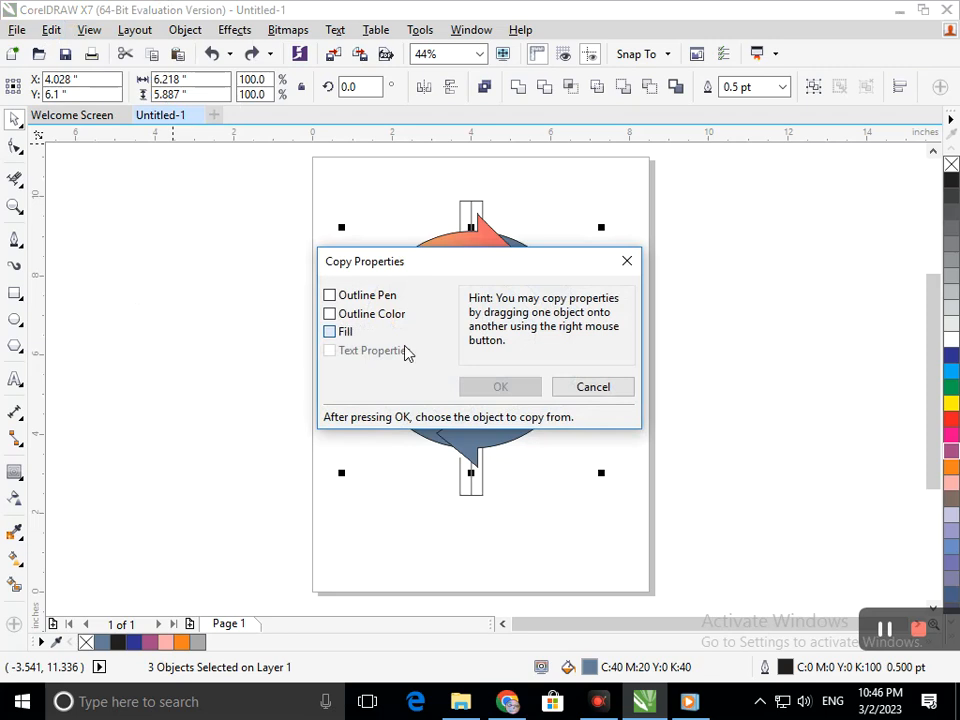
click(500, 387)
click(412, 276)
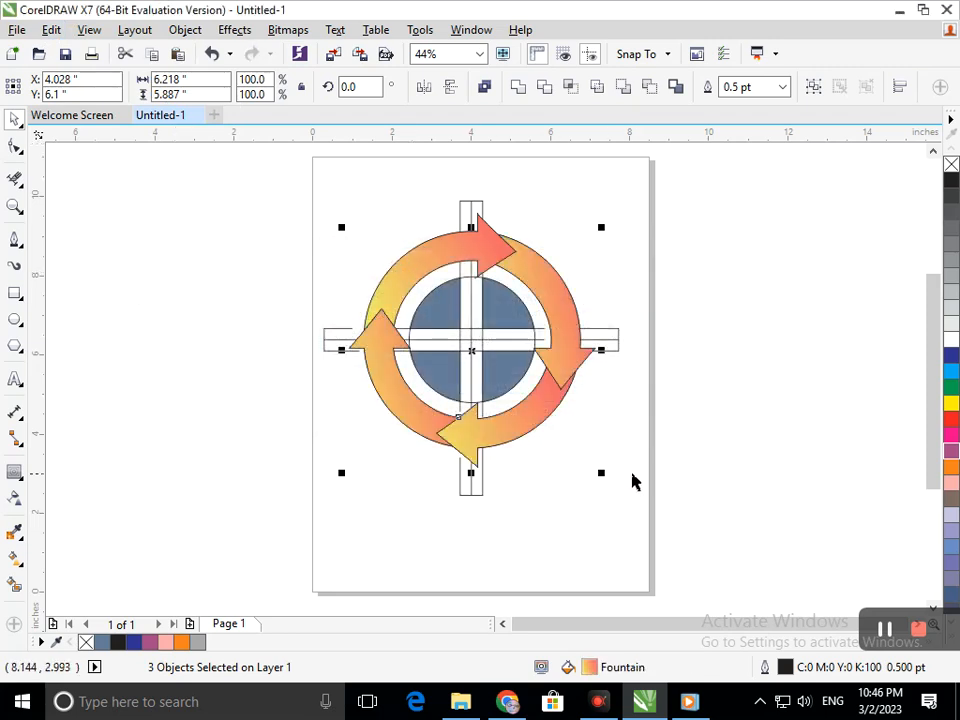
click(625, 474)
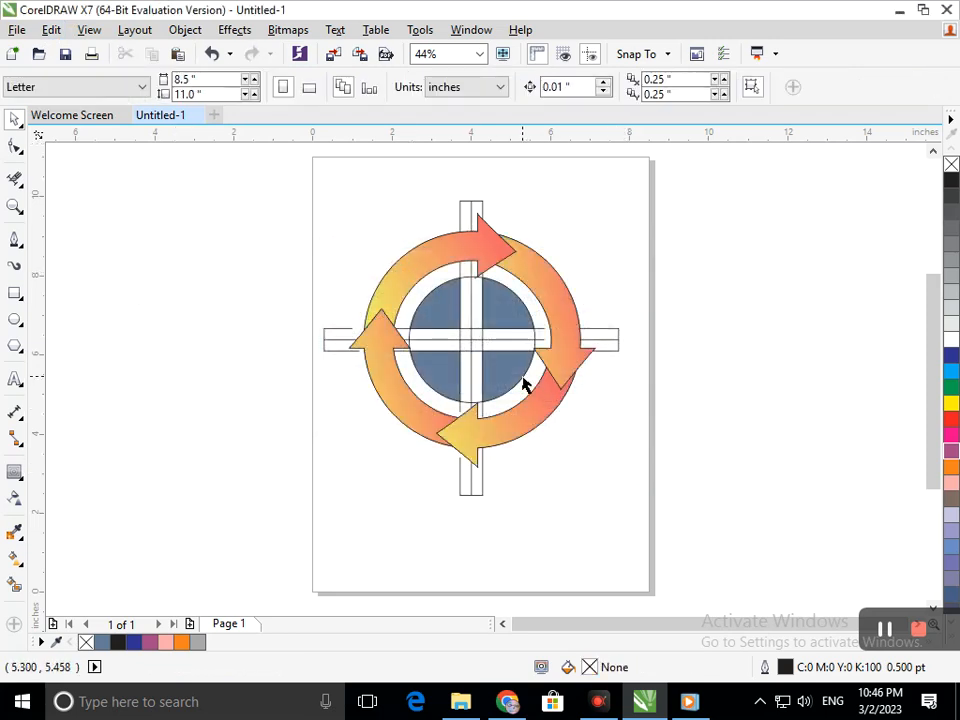
Step: Fill the innermost circle's lower-right quadrant with cyan C:100, the upper-left with orange M:60 Y:100 and the upper-right with yellow Y:100
mouse_move(510, 381)
mouse_down()
mouse_move(524, 410)
mouse_move(506, 370)
mouse_up()
click(951, 371)
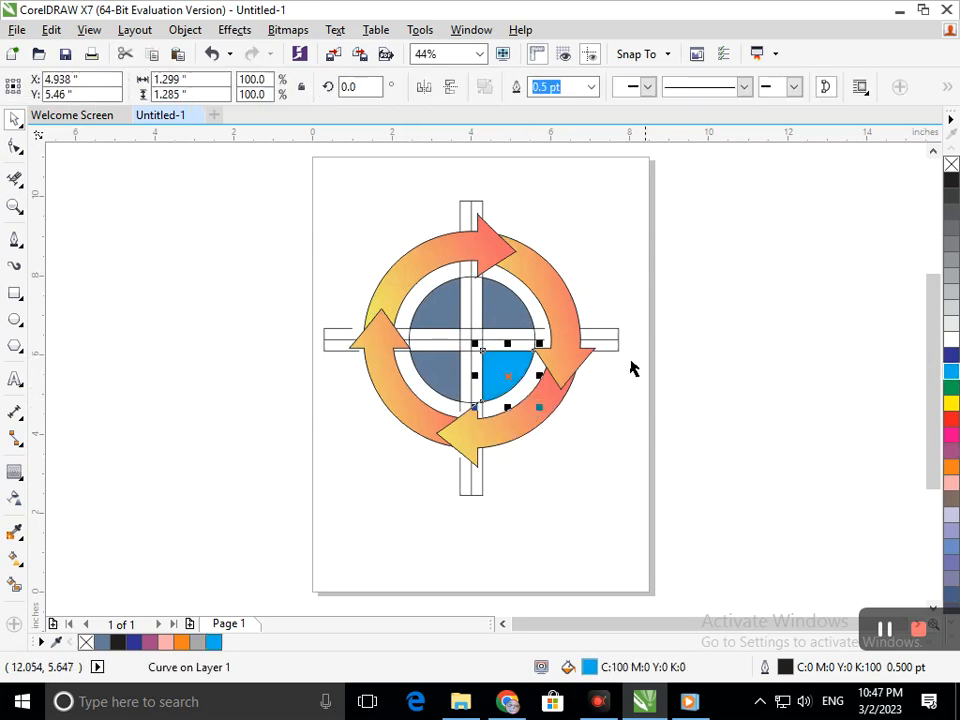
click(446, 318)
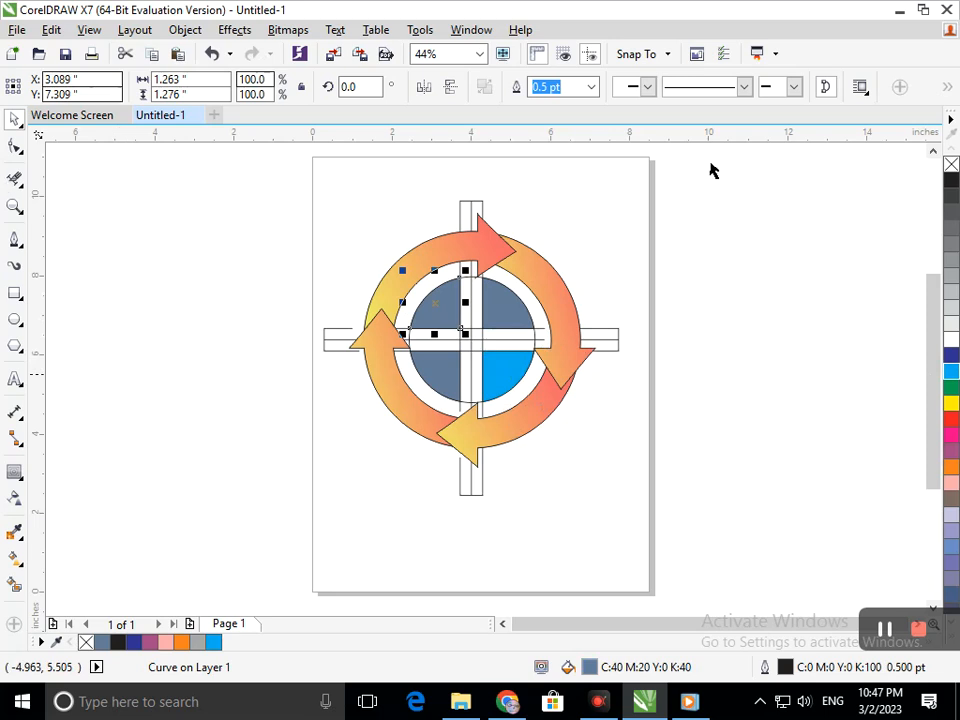
click(951, 468)
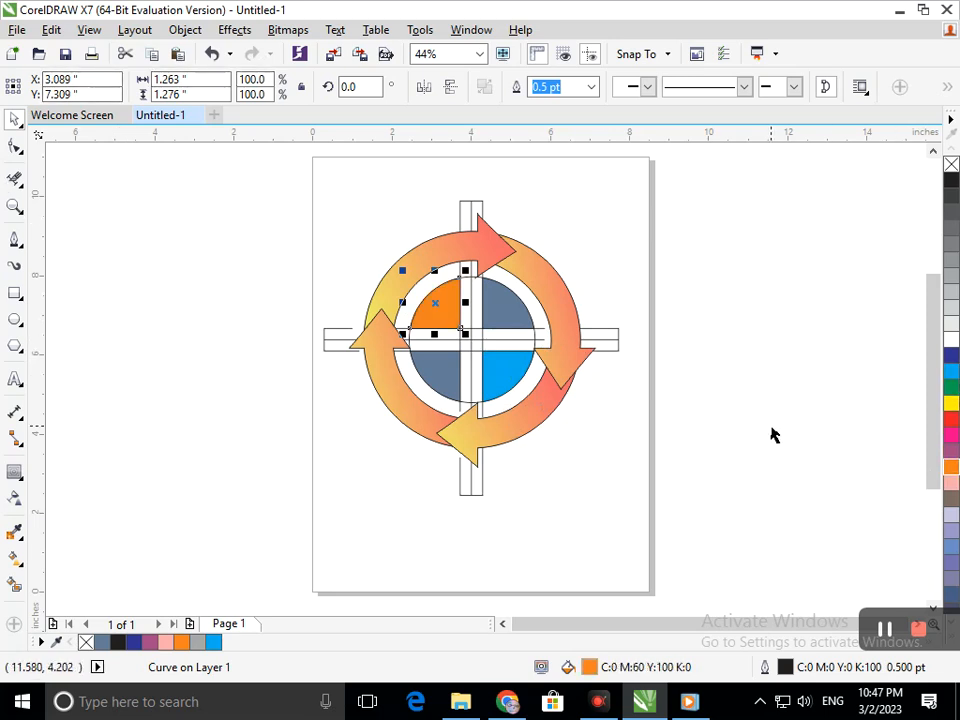
click(771, 437)
click(511, 316)
click(951, 403)
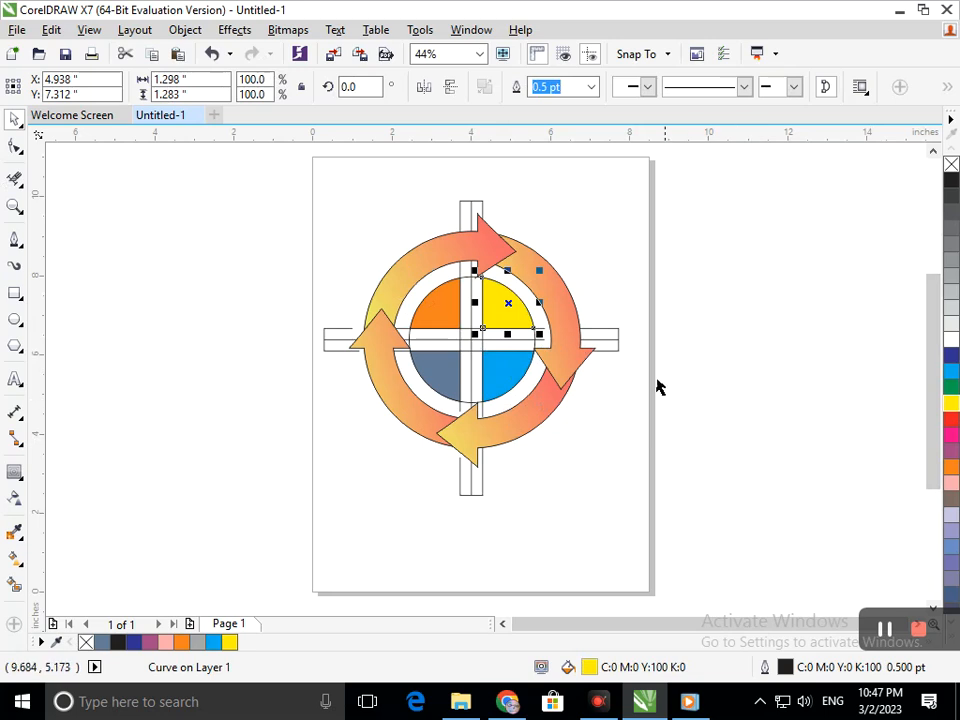
Step: Recolour the upper-right and lower-left quadrants dark blue C:100 M:100 Y:0 K:0 and the upper-left quadrant cyan C:100
click(951, 355)
click(786, 399)
click(437, 311)
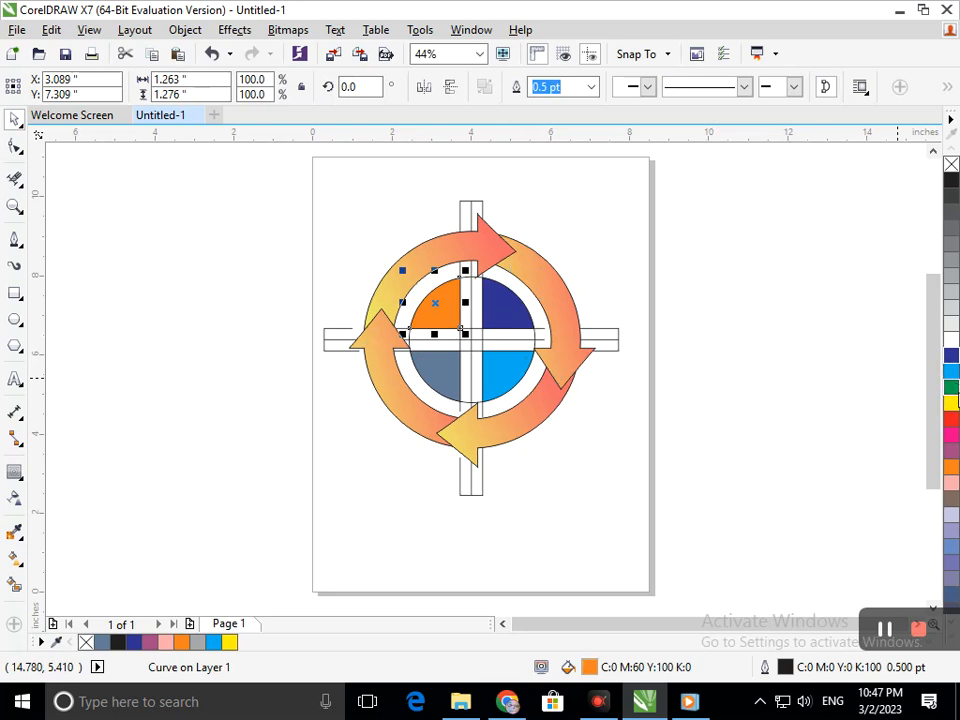
click(951, 371)
click(752, 386)
click(435, 378)
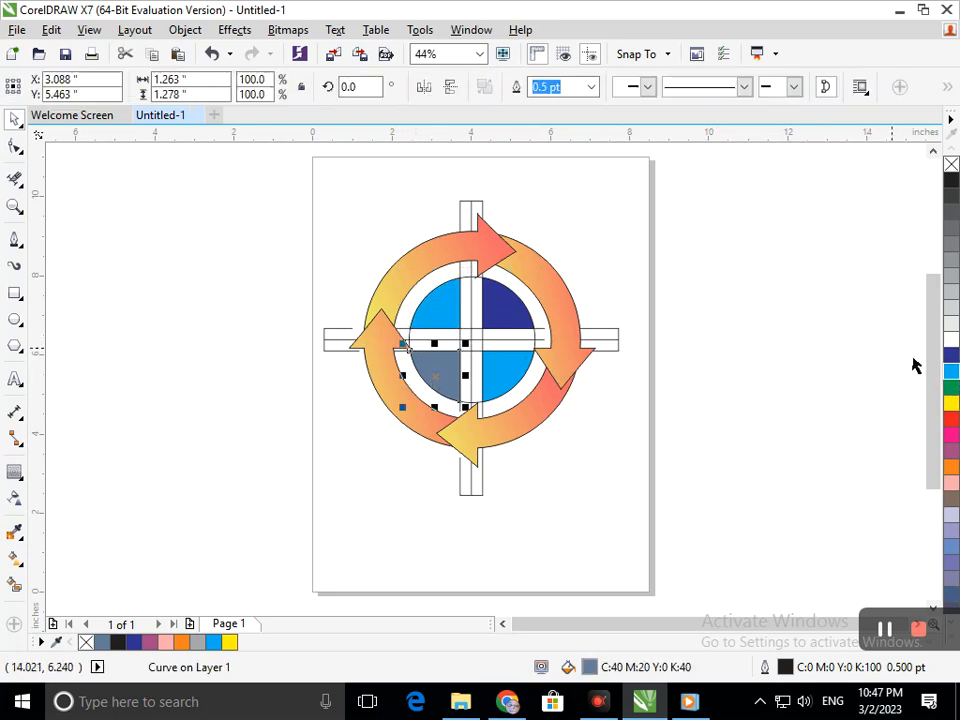
click(946, 357)
click(697, 373)
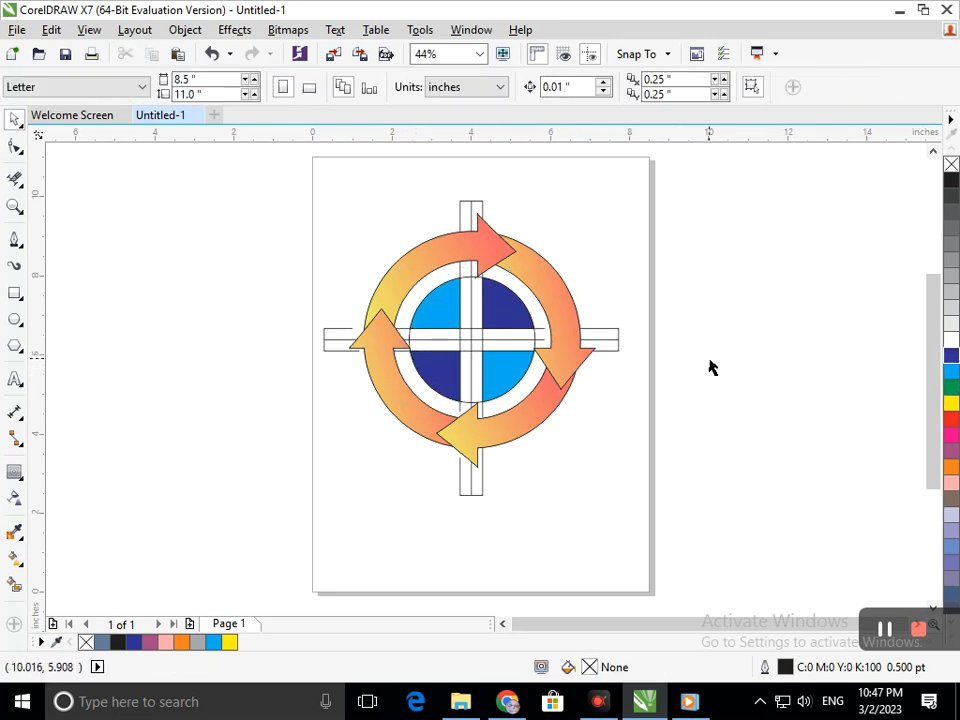
Step: Recolour the upper-right and lower-left quadrants of the innermost circle with the purple swatch
click(505, 328)
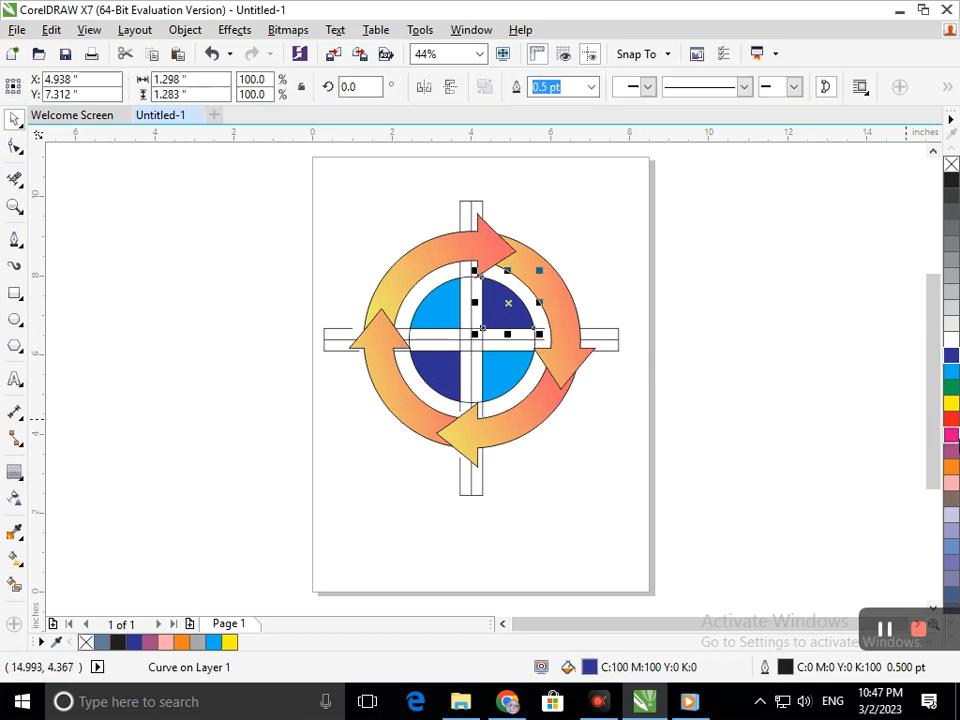
click(951, 450)
click(703, 435)
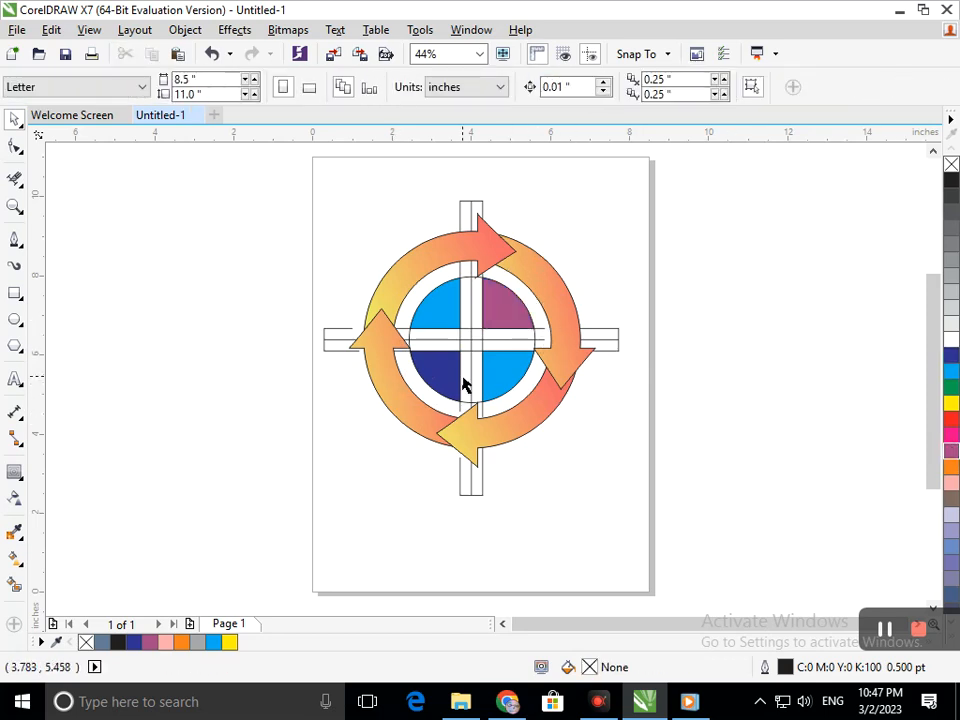
click(455, 385)
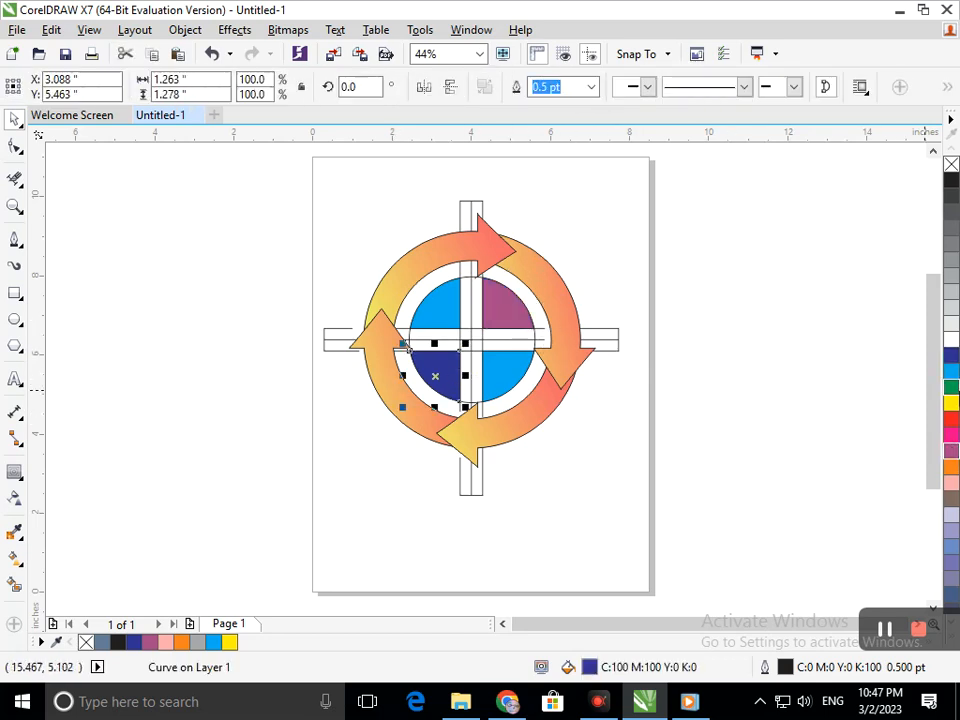
click(951, 450)
click(808, 444)
click(557, 392)
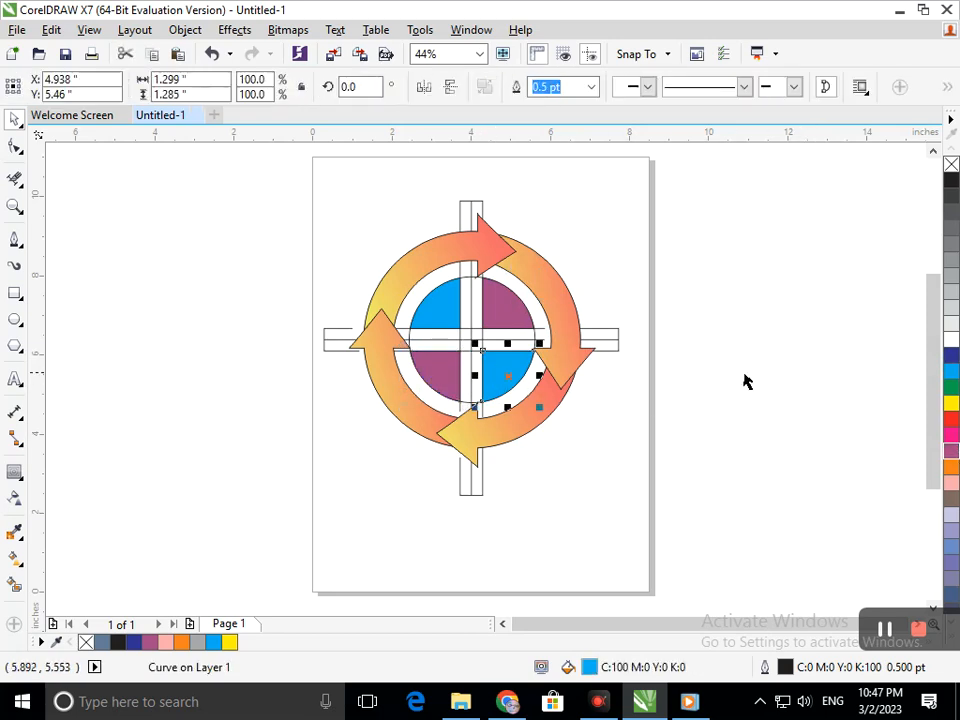
Step: Recolour the lower-right and upper-left quadrants of the innermost circle with the dark blue swatch
click(951, 355)
click(872, 357)
click(457, 328)
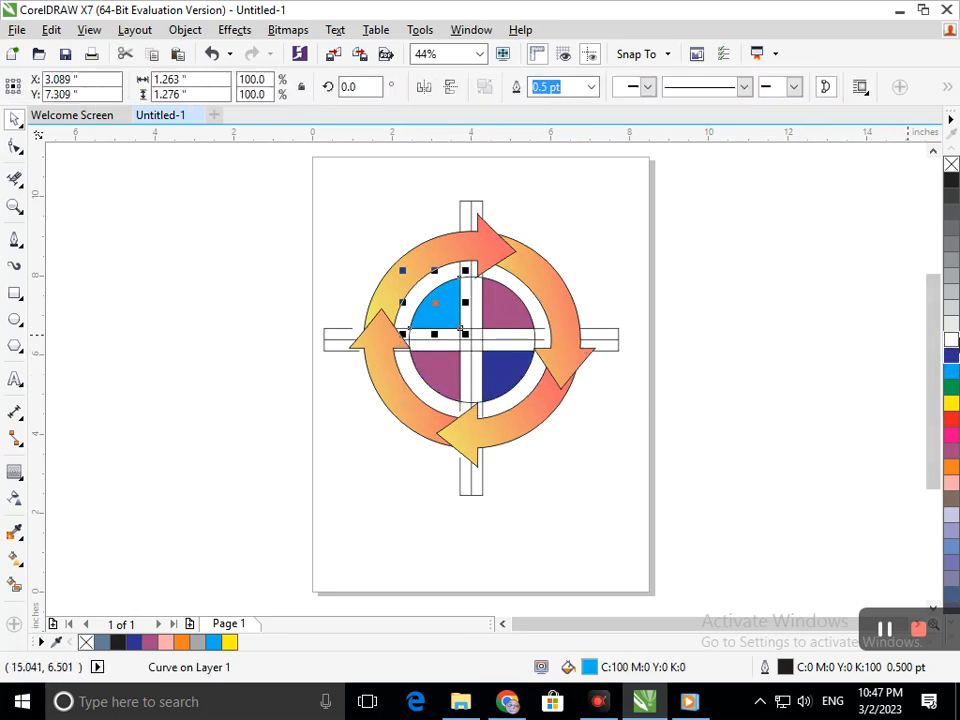
click(951, 345)
click(951, 356)
click(862, 370)
Step: Delete the horizontal and vertical construction bars and the unfilled circle behind the four coloured quadrants
drag(603, 340, 729, 332)
key(Delete)
key(Delete)
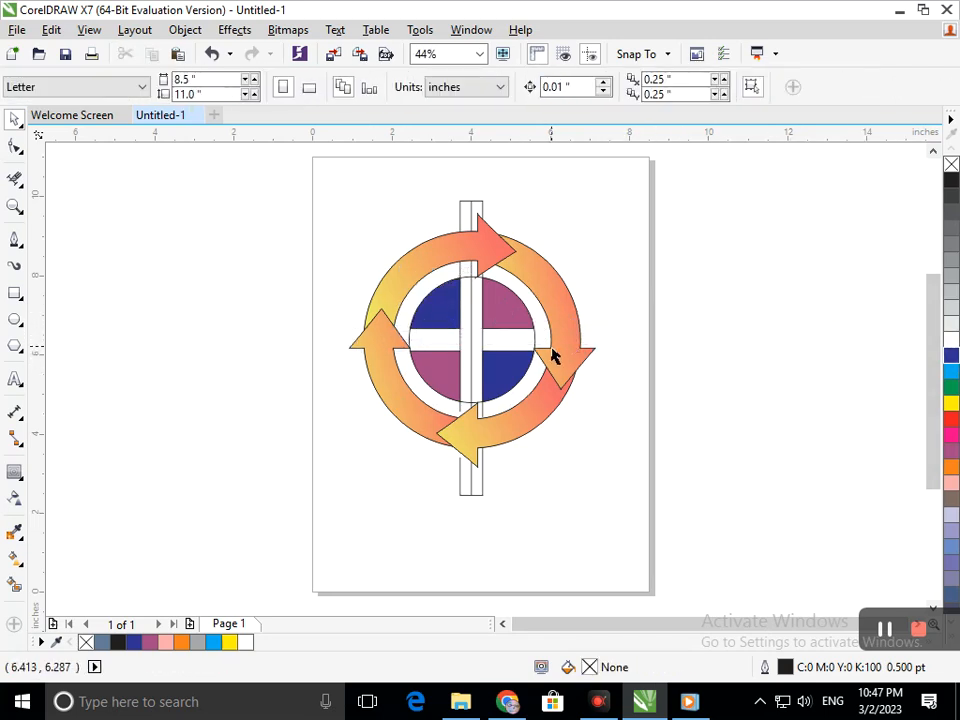
drag(458, 490, 630, 492)
key(Delete)
click(475, 492)
drag(475, 492, 655, 492)
key(Delete)
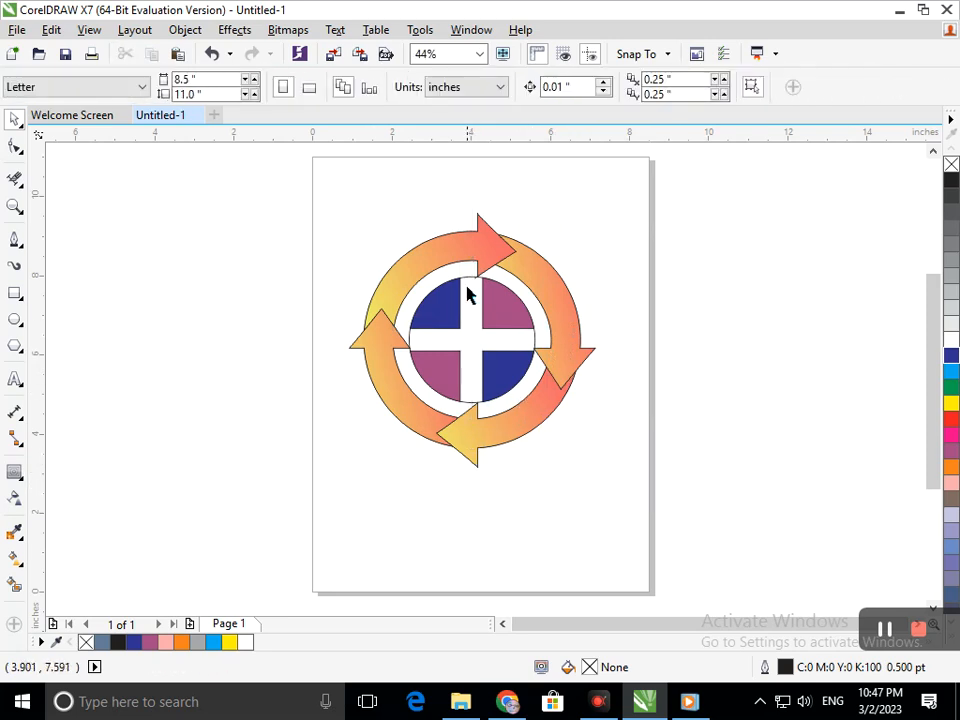
drag(465, 283, 712, 283)
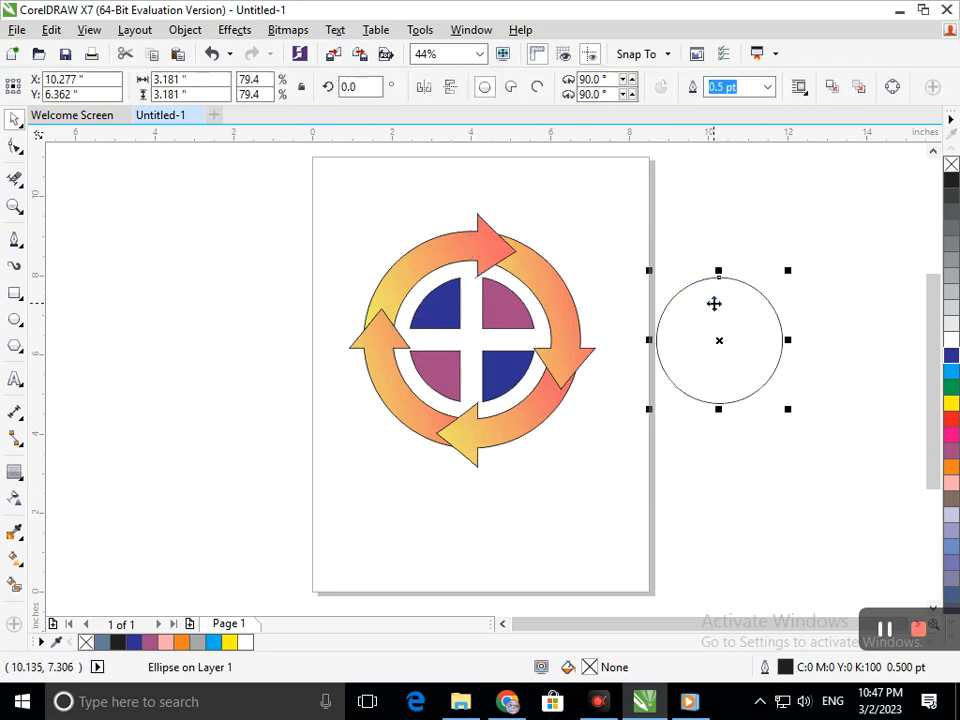
key(Delete)
Step: Select the four coloured quadrants together and scale them down about their centre to about 2.72 in wide
click(429, 375)
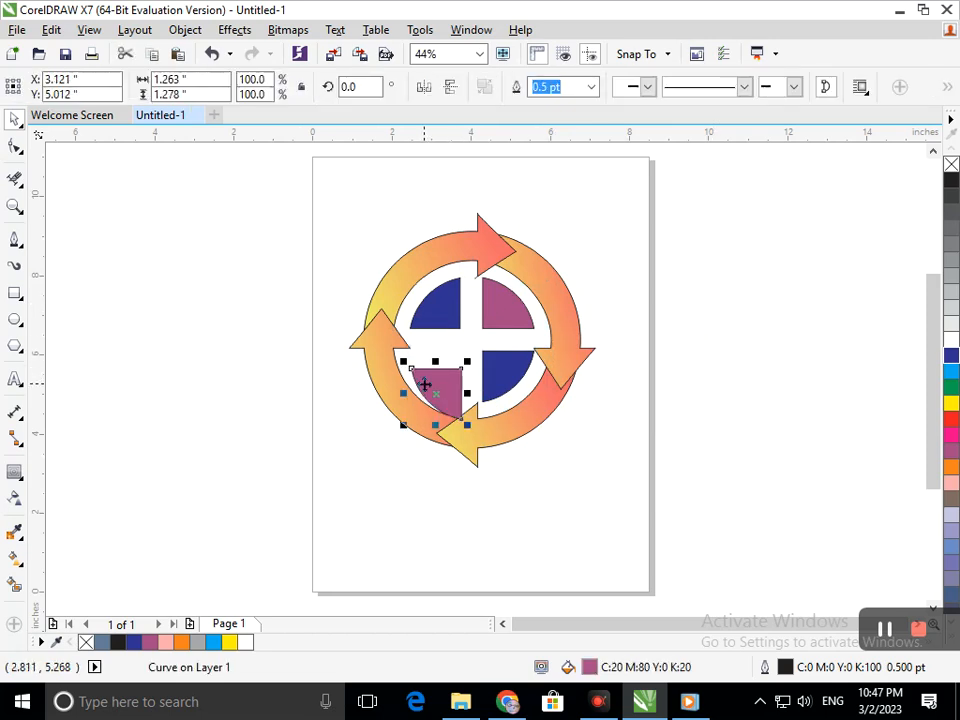
shift+click(437, 316)
shift+click(507, 362)
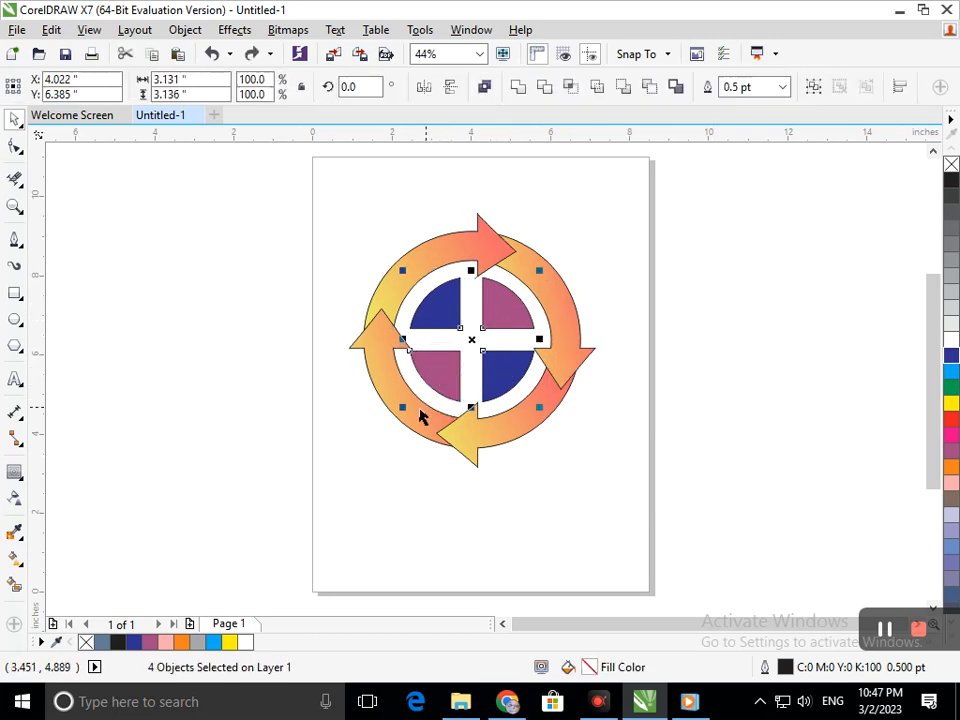
drag(407, 406, 414, 406)
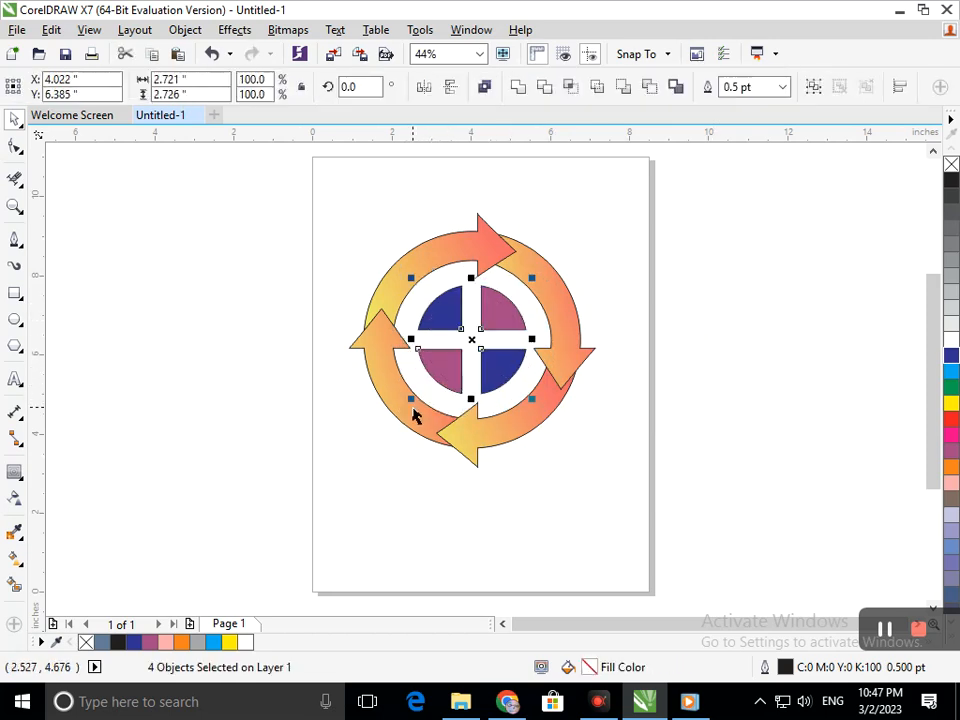
click(590, 441)
Step: Reselect the four coloured quadrants and enlarge them slightly about their common centre inside the arrow ring
scroll(440, 310, down, 1)
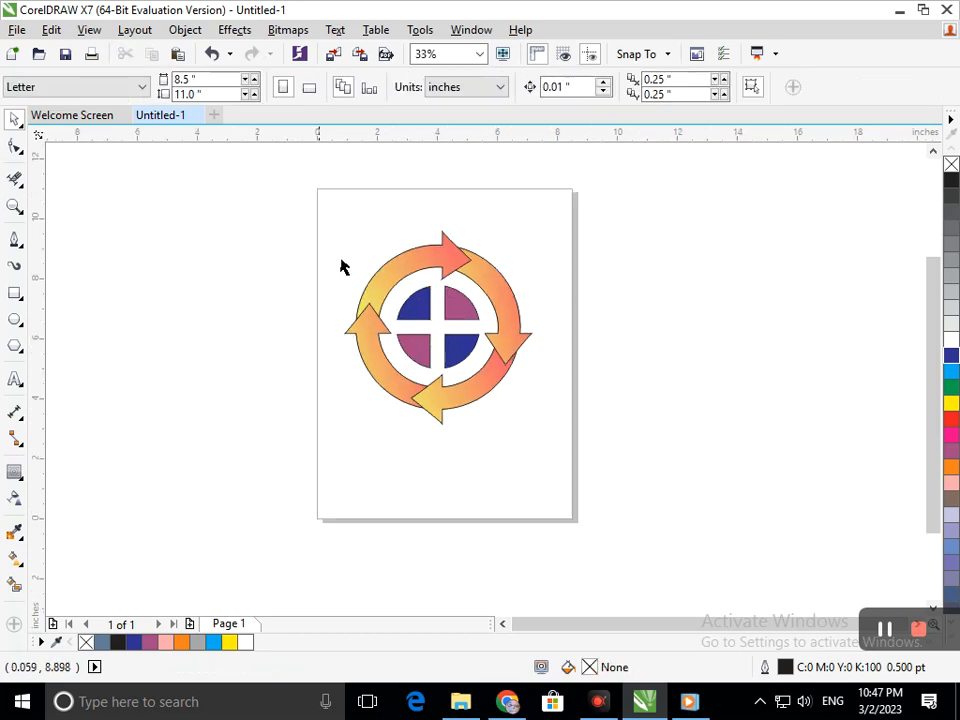
key(F2)
drag(264, 148, 657, 442)
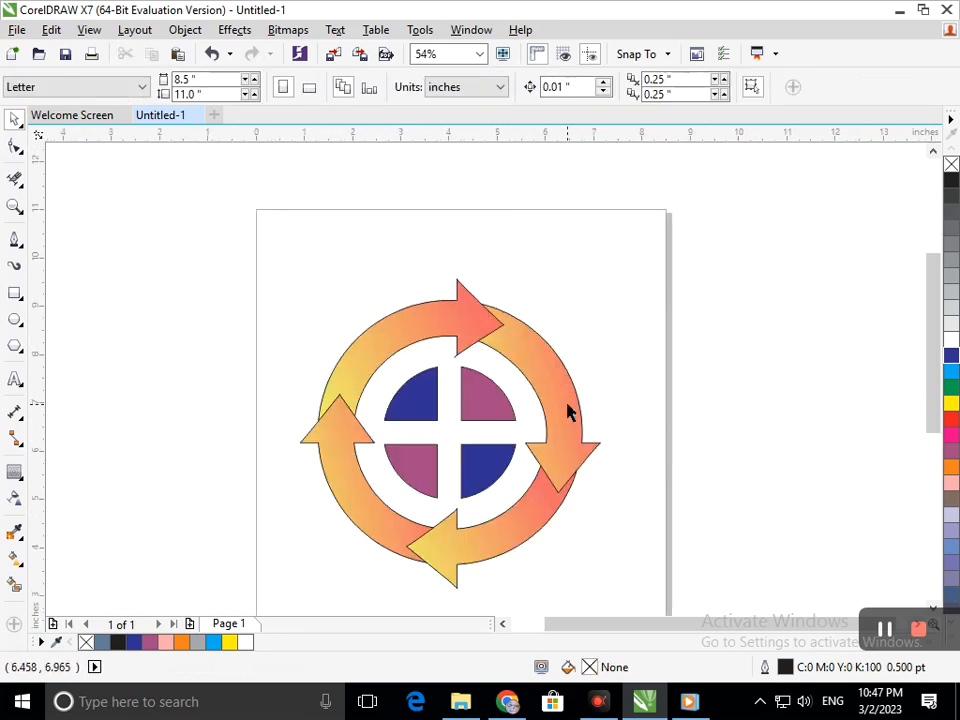
click(485, 478)
shift+click(420, 462)
shift+click(485, 405)
shift+click(410, 398)
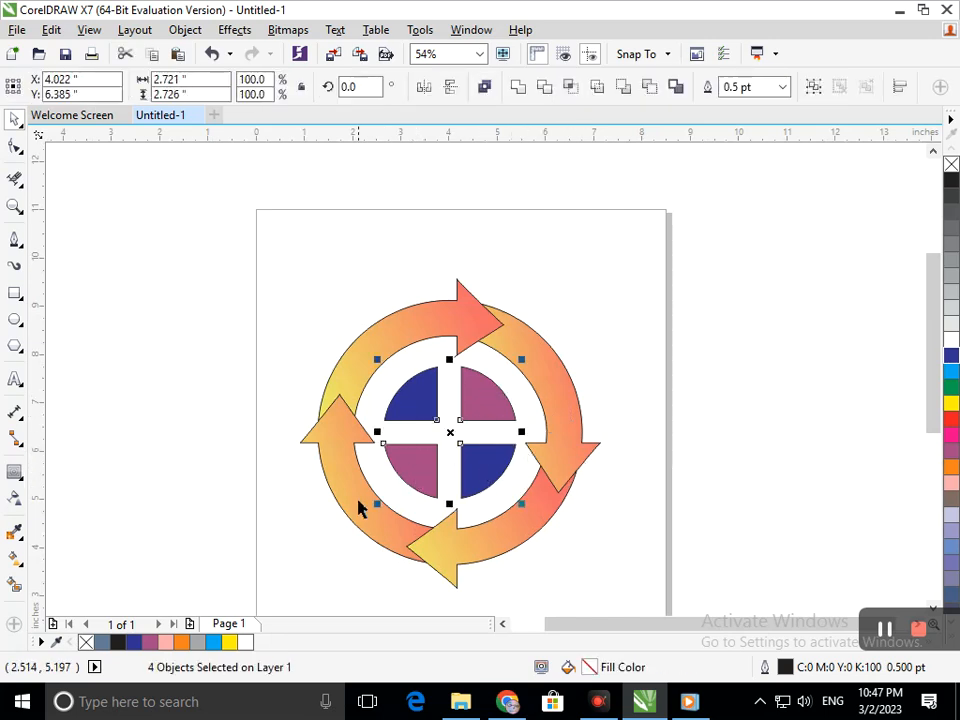
mouse_move(380, 505)
mouse_down()
mouse_move(368, 526)
mouse_move(376, 527)
mouse_up()
click(661, 482)
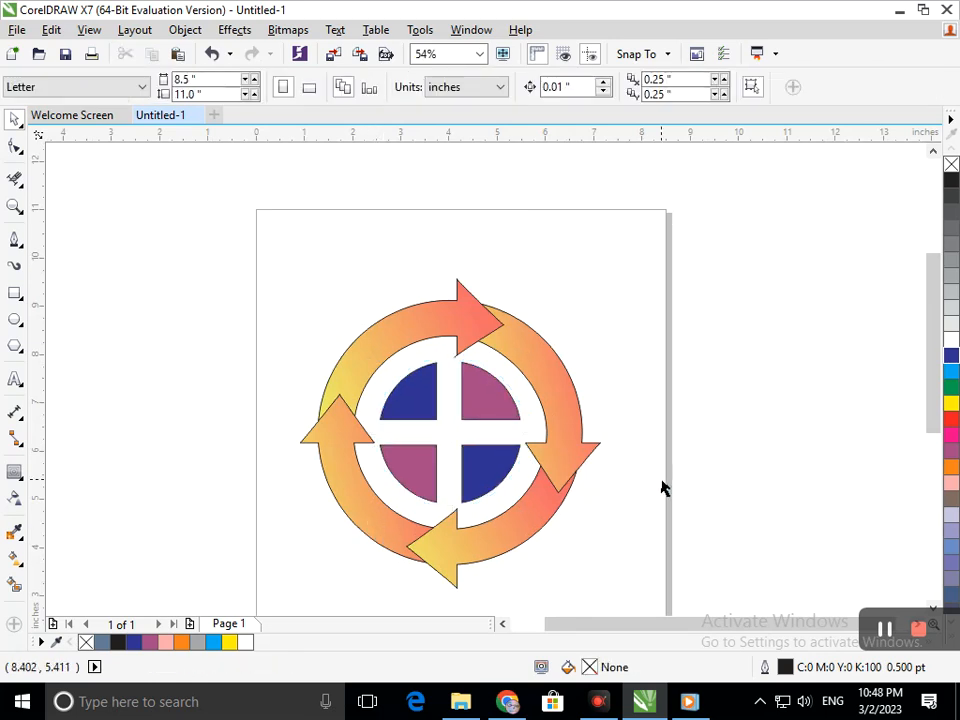
Step: Select all the arrow segments and inner quadrants of the logo and group them
scroll(408, 415, down, 2)
drag(285, 197, 604, 473)
key(ctrl+g)
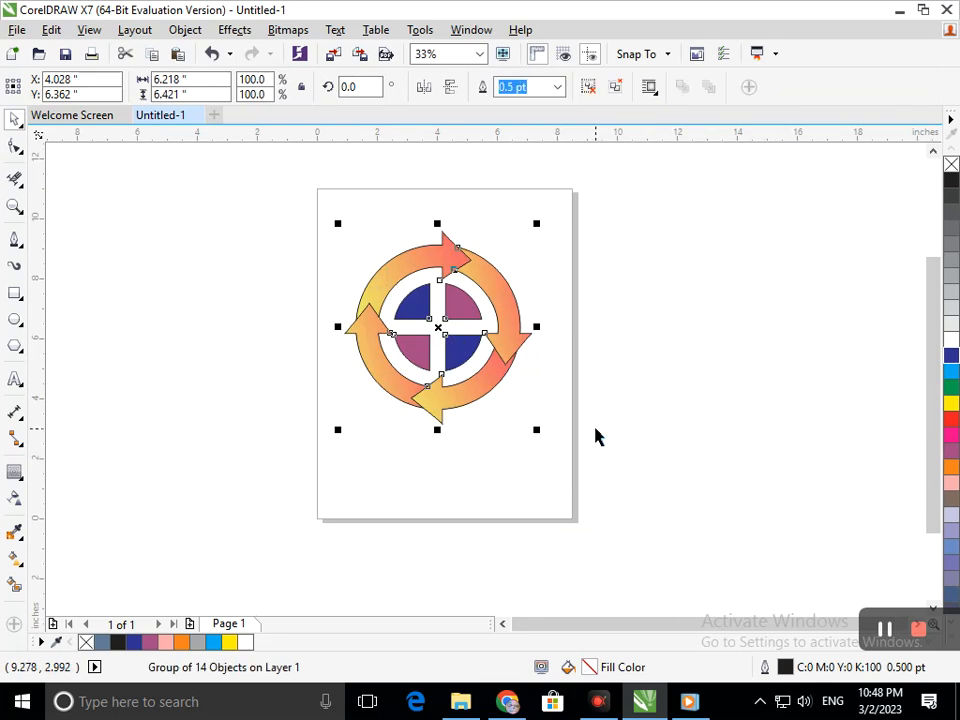
Step: Centre the grouped logo on the page and set the page to landscape, 11 by 8.5 inches
key(p)
key(Escape)
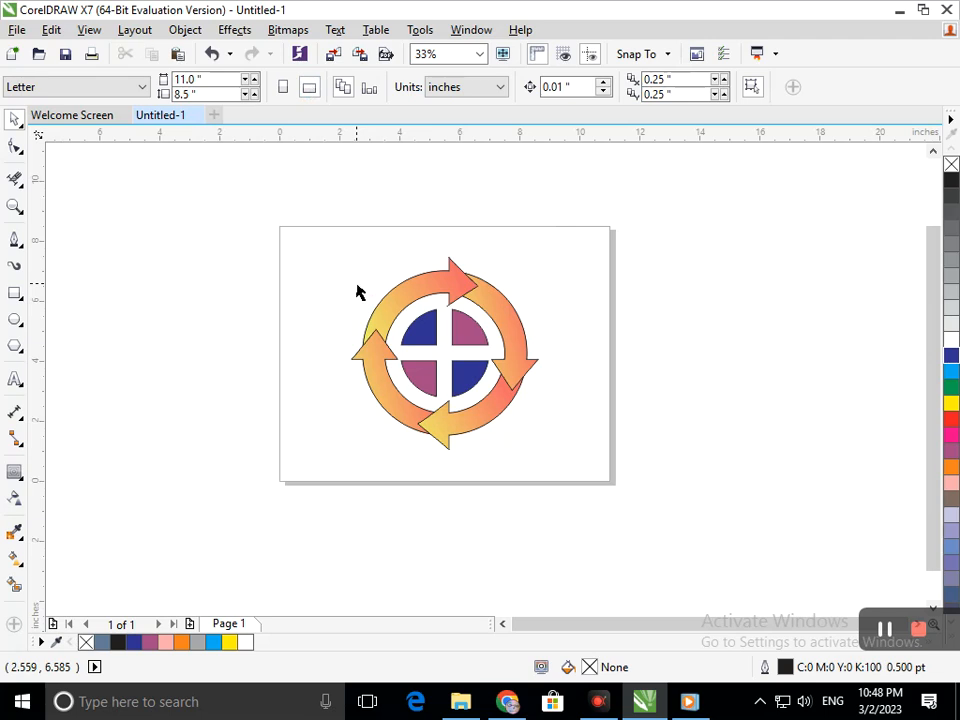
key(z)
drag(267, 211, 669, 495)
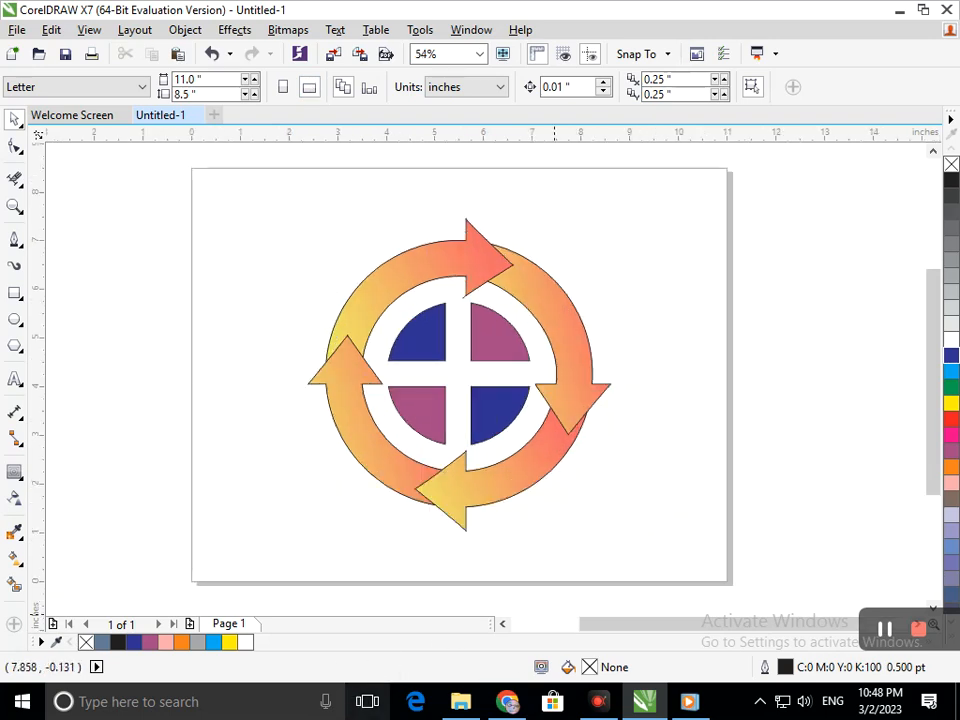